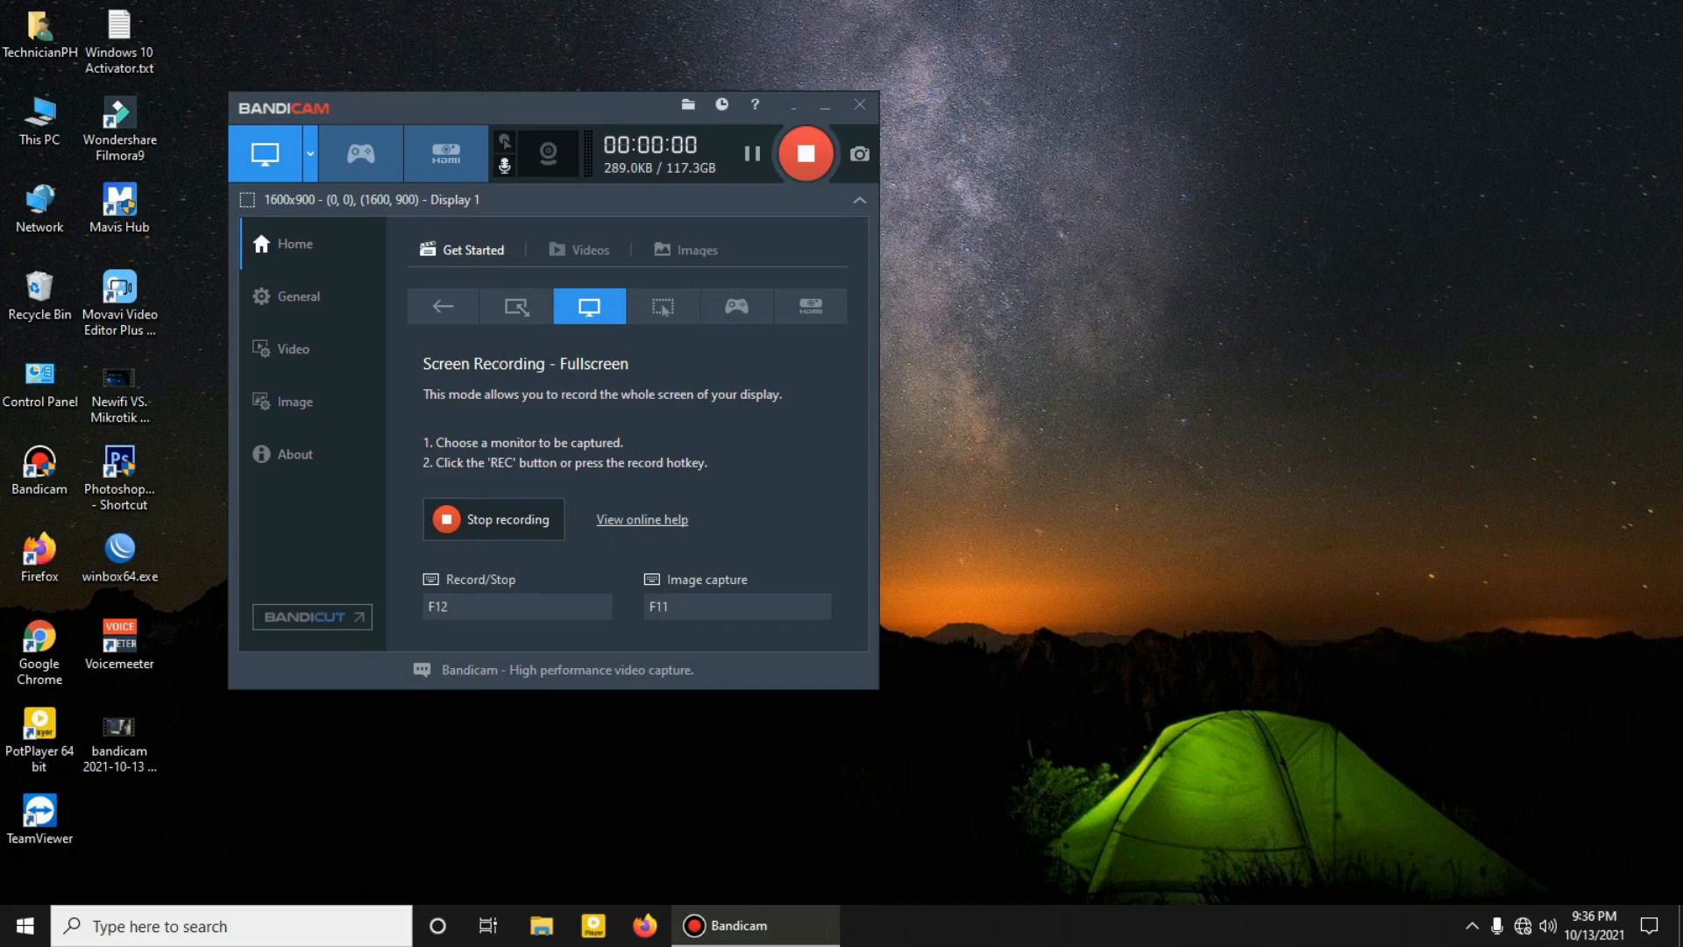
# Step: Open WinBox and connect to the discovered MikroTik router as admin
pyautogui.click(824, 106)
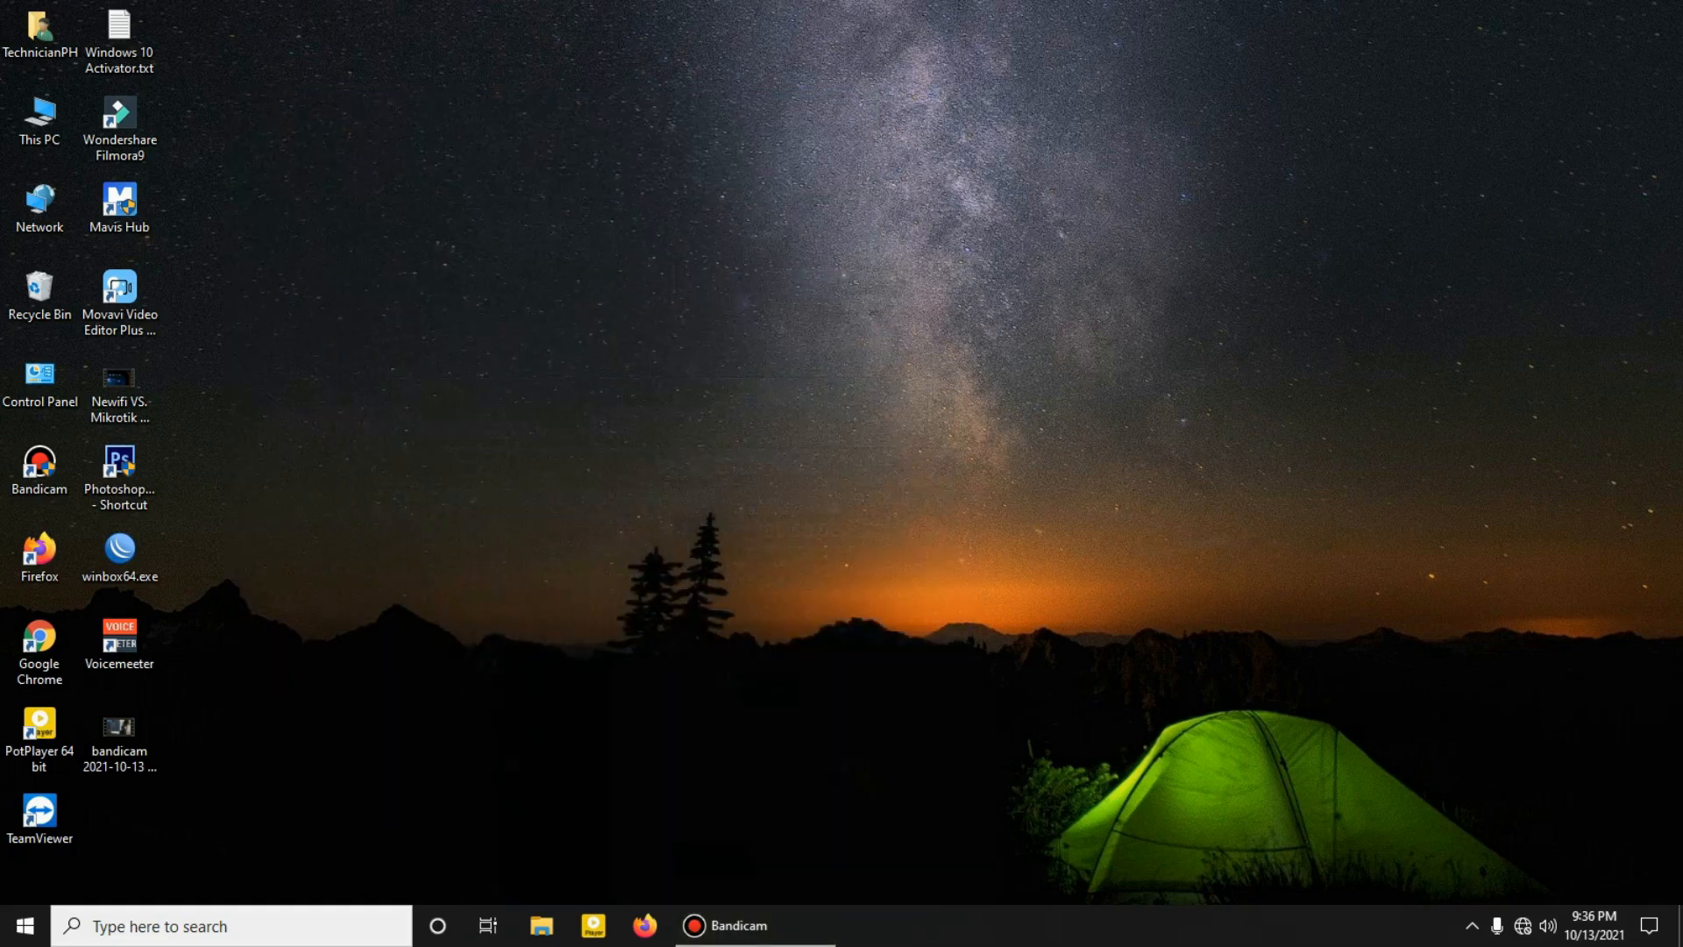
pyautogui.doubleClick(120, 552)
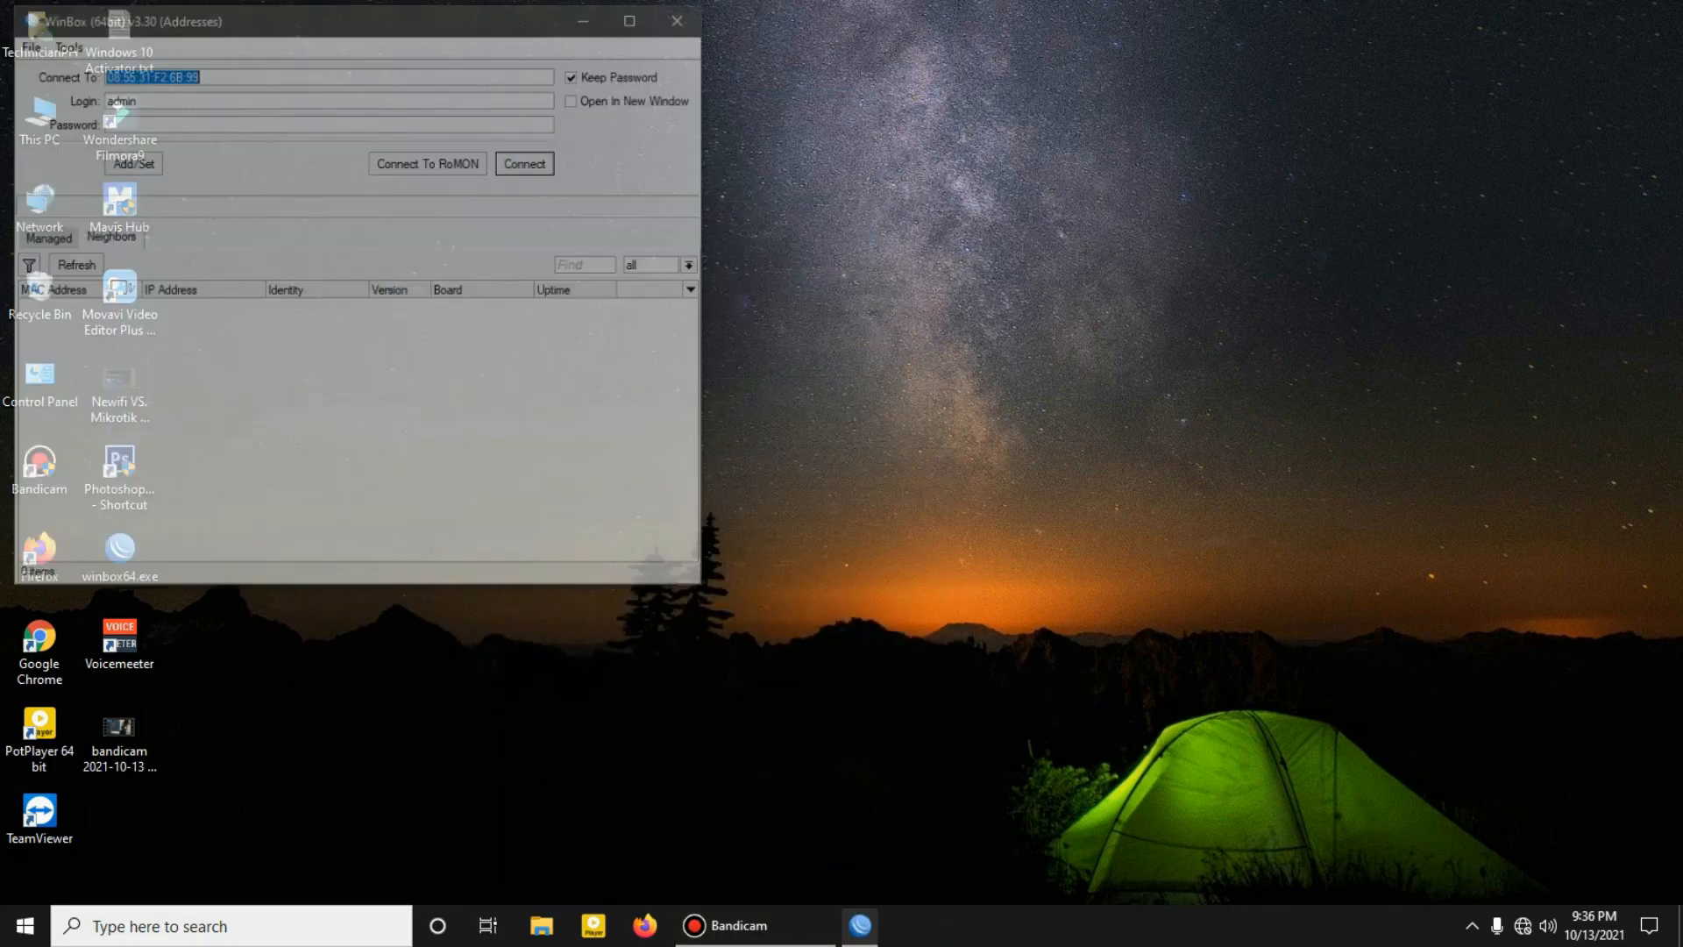
pyautogui.moveTo(350, 17); pyautogui.dragTo(671, 82)
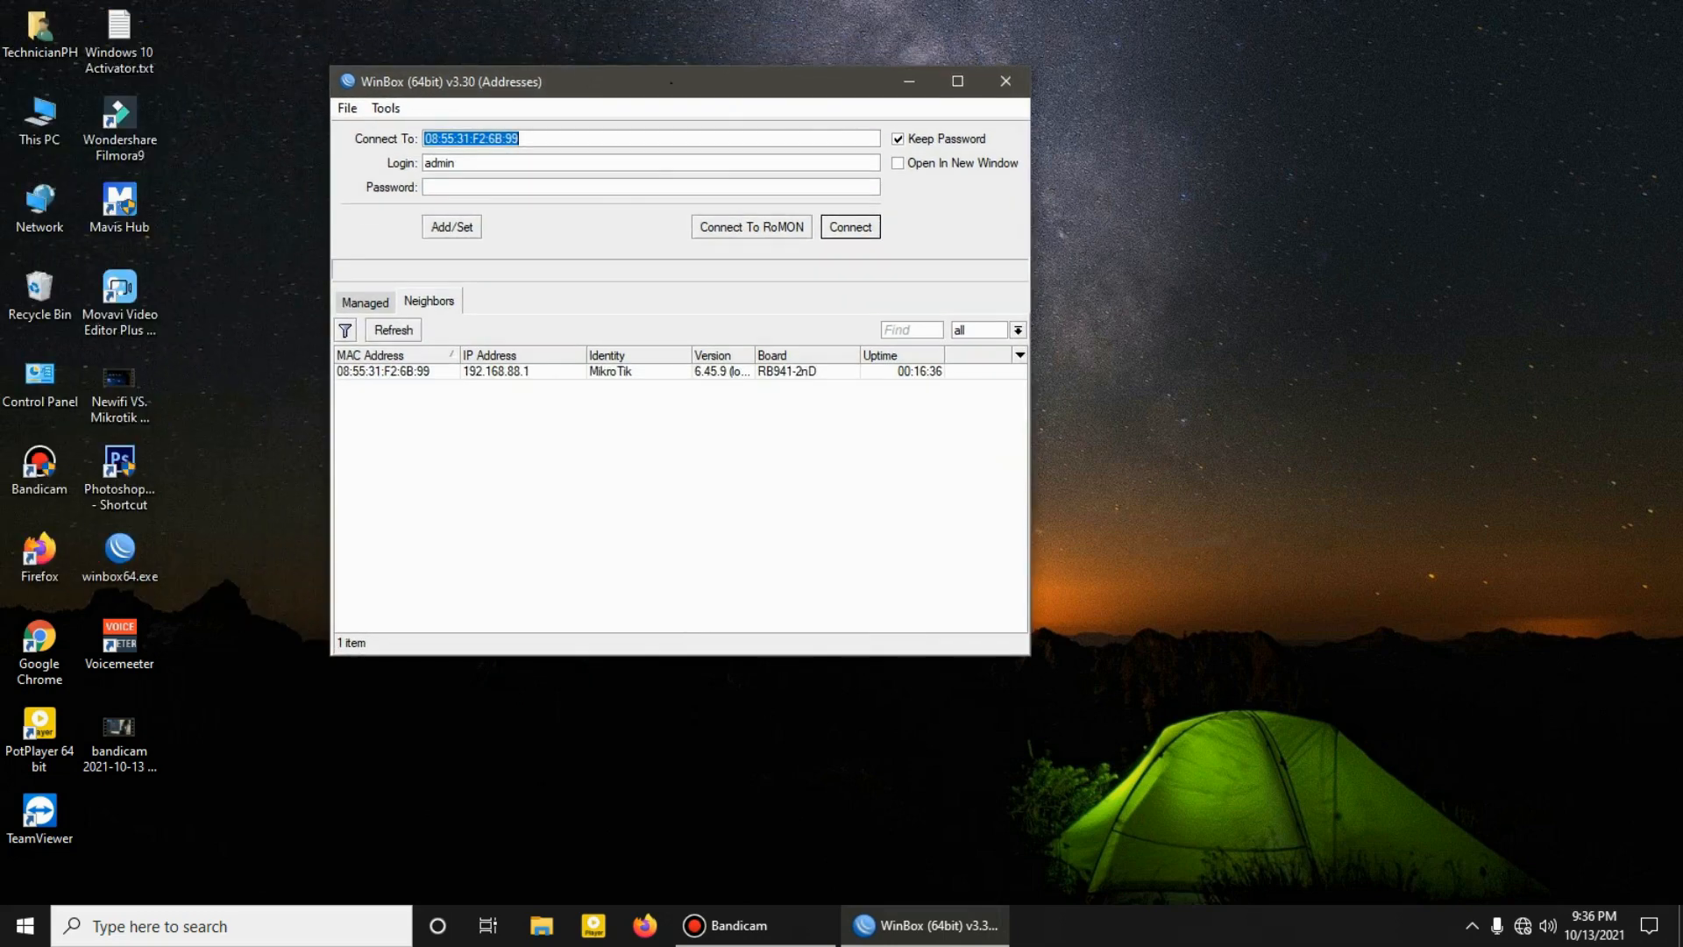
pyautogui.click(384, 372)
pyautogui.press('Return')
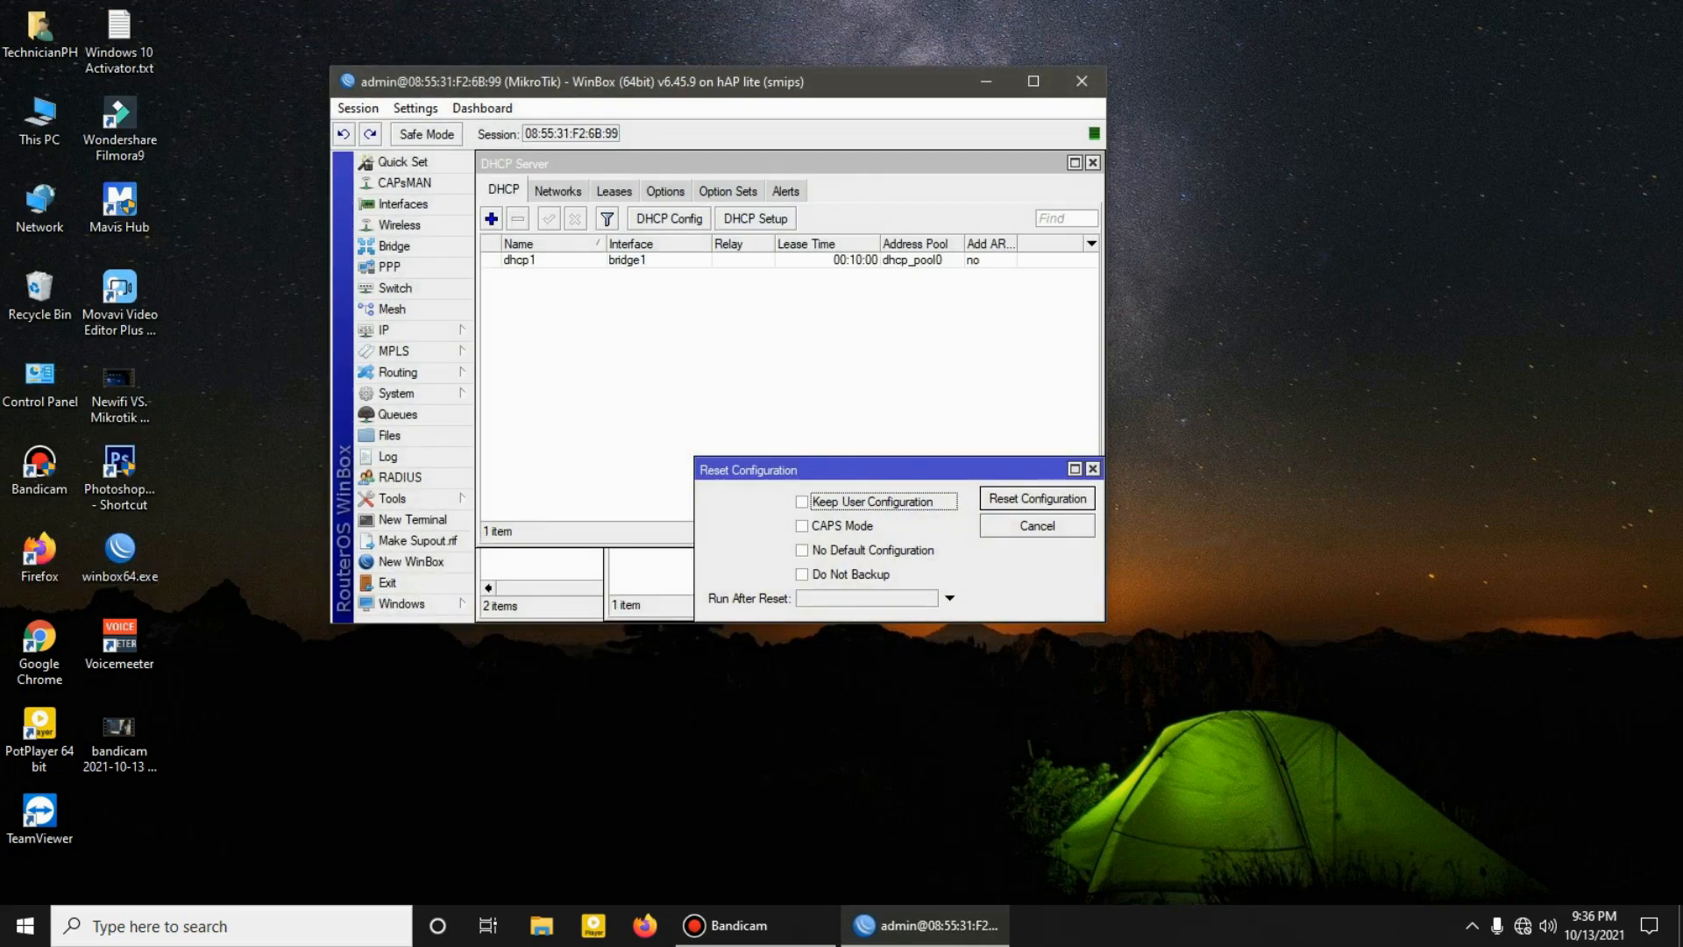
# Step: Maximize the router session and close all the leftover windows, including Reset Configuration, DHCP Server, DHCP Client and Firewall
pyautogui.click(1033, 82)
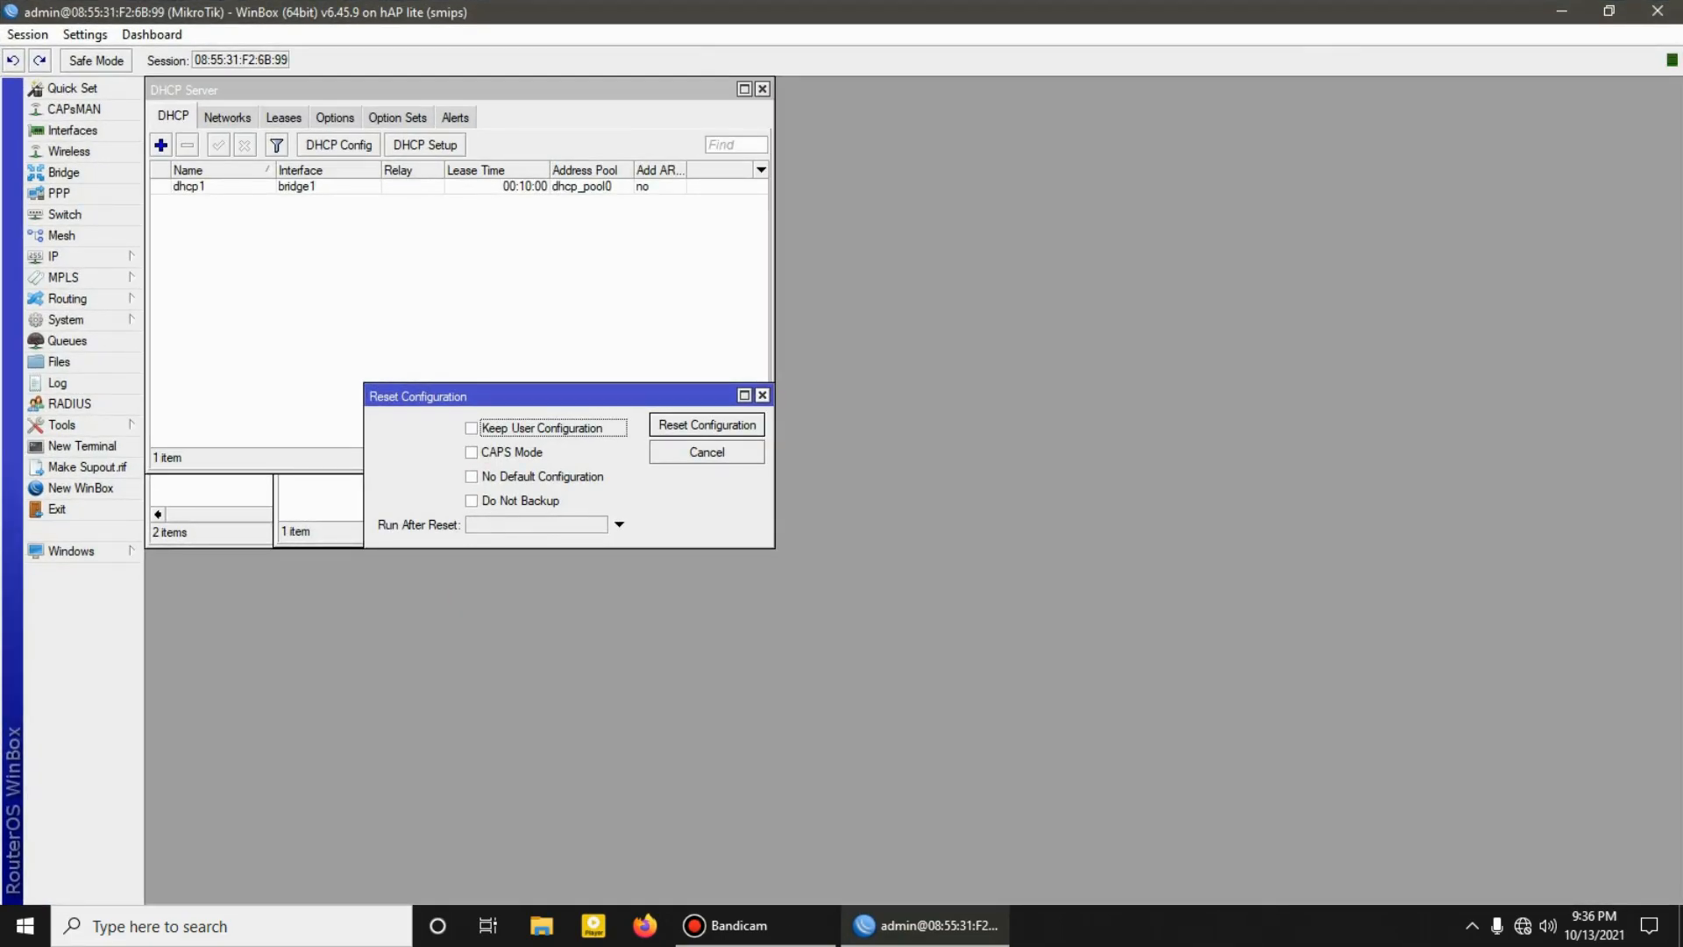
pyautogui.click(762, 395)
pyautogui.click(762, 89)
pyautogui.click(762, 195)
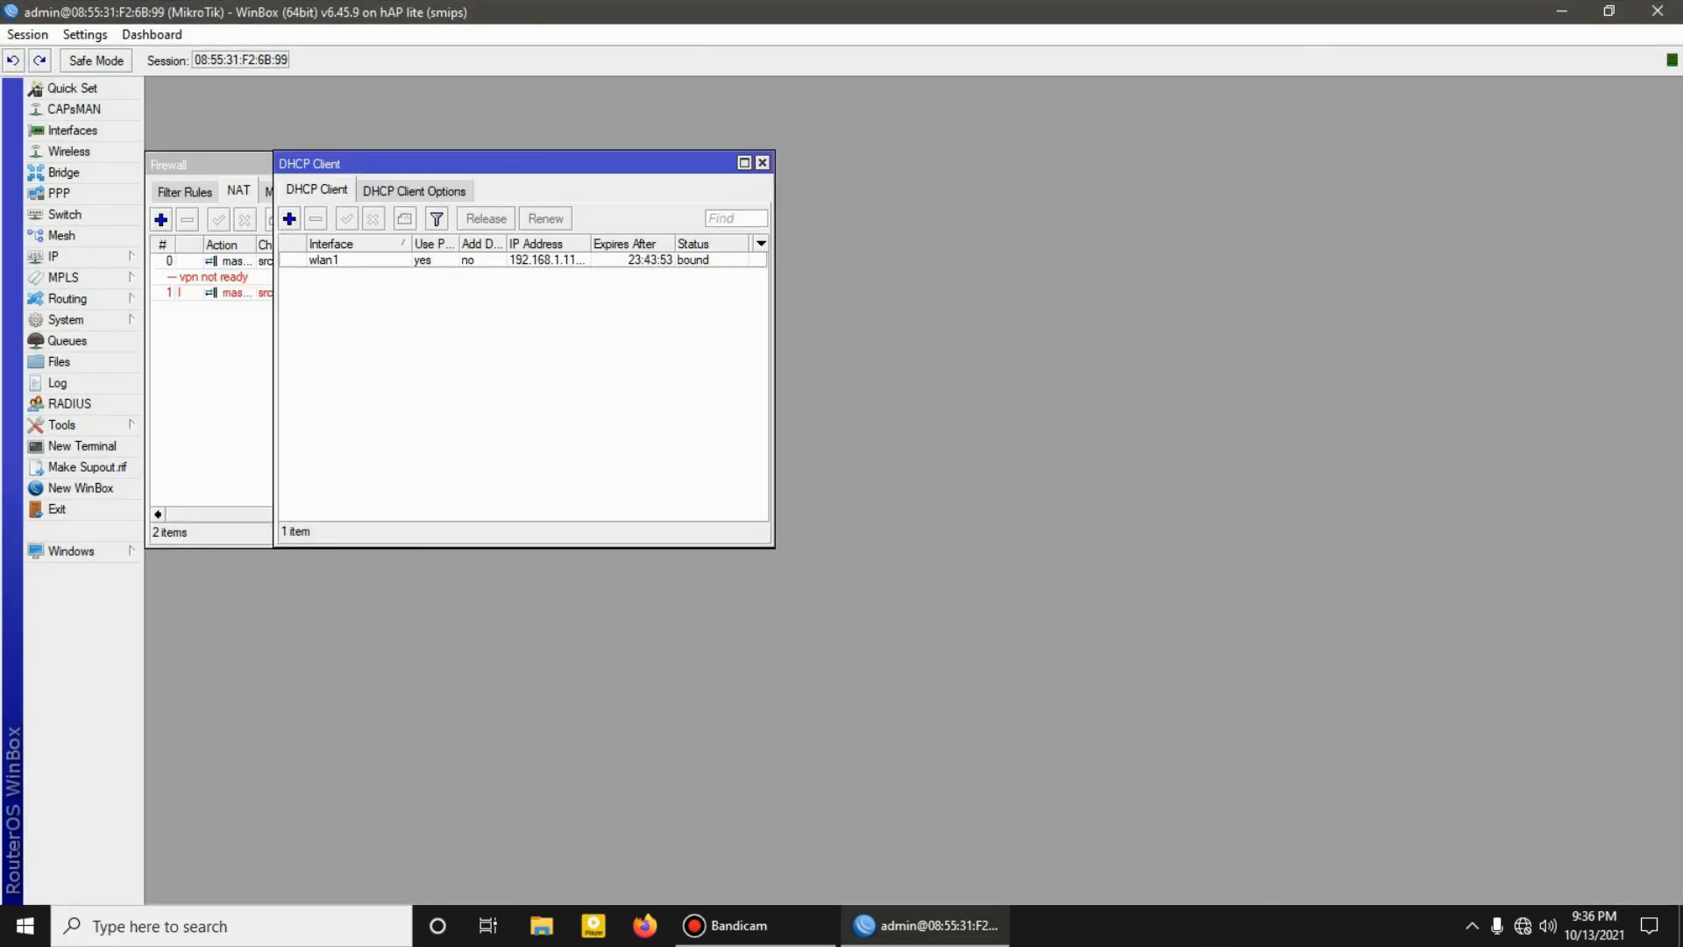
pyautogui.click(762, 163)
pyautogui.click(763, 164)
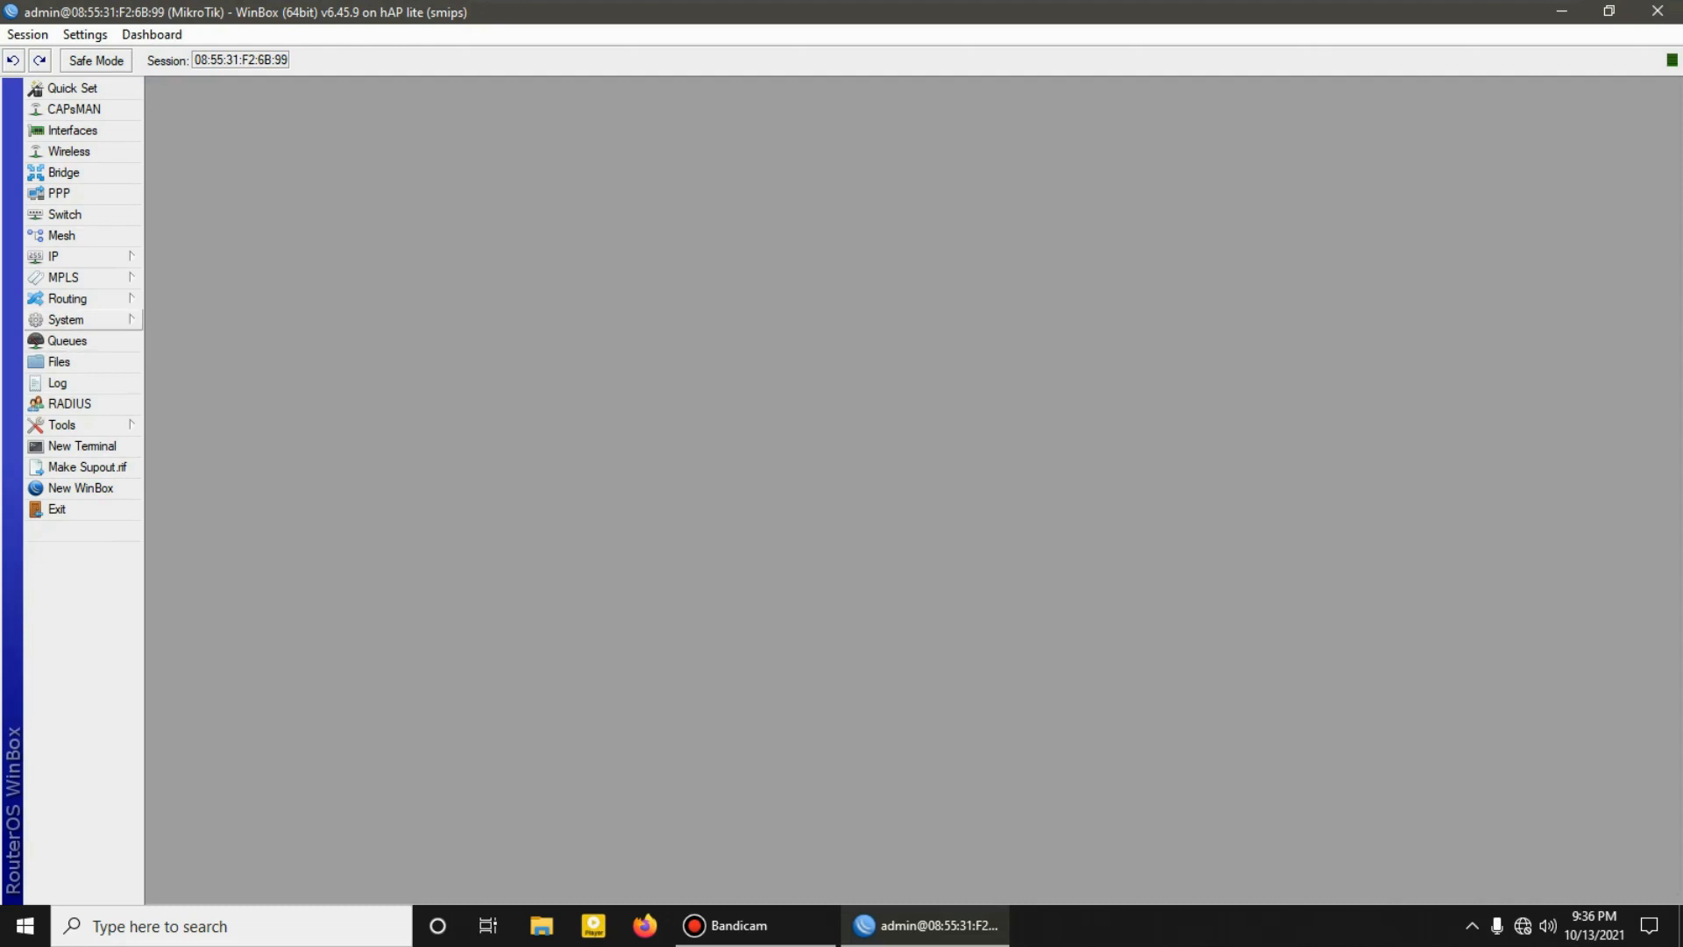
# Step: Reset the router configuration with No Default Configuration and Do Not Backup enabled
pyautogui.click(70, 319)
pyautogui.click(202, 594)
pyautogui.click(471, 501)
pyautogui.click(471, 477)
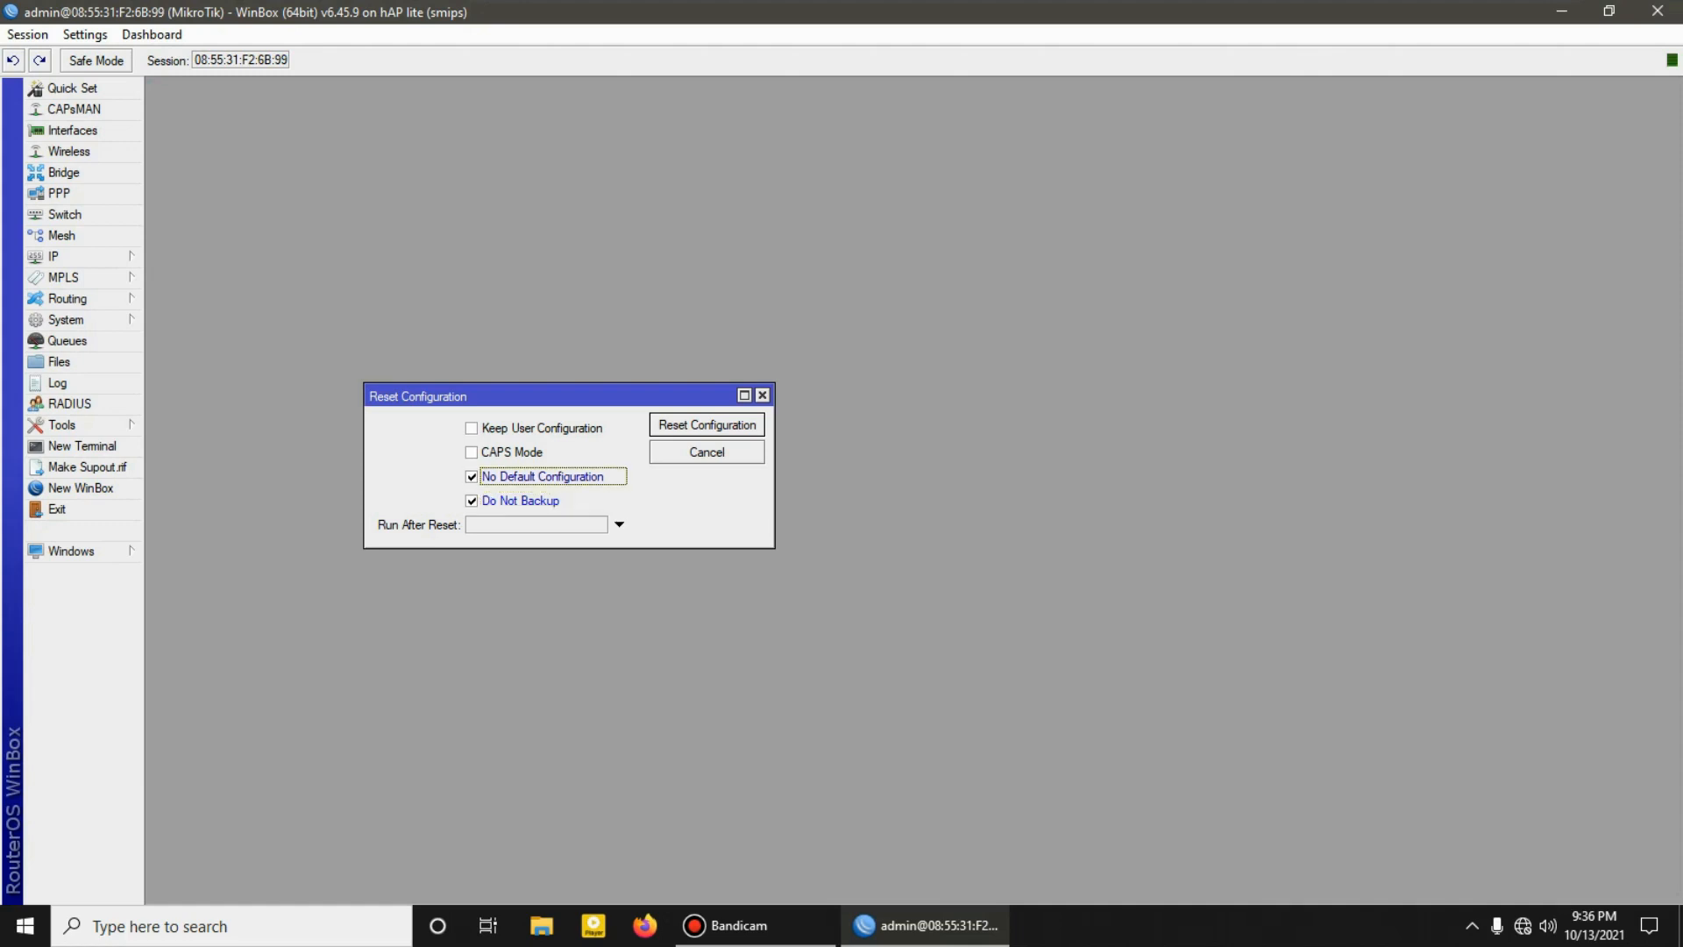
pyautogui.click(707, 425)
pyautogui.click(927, 482)
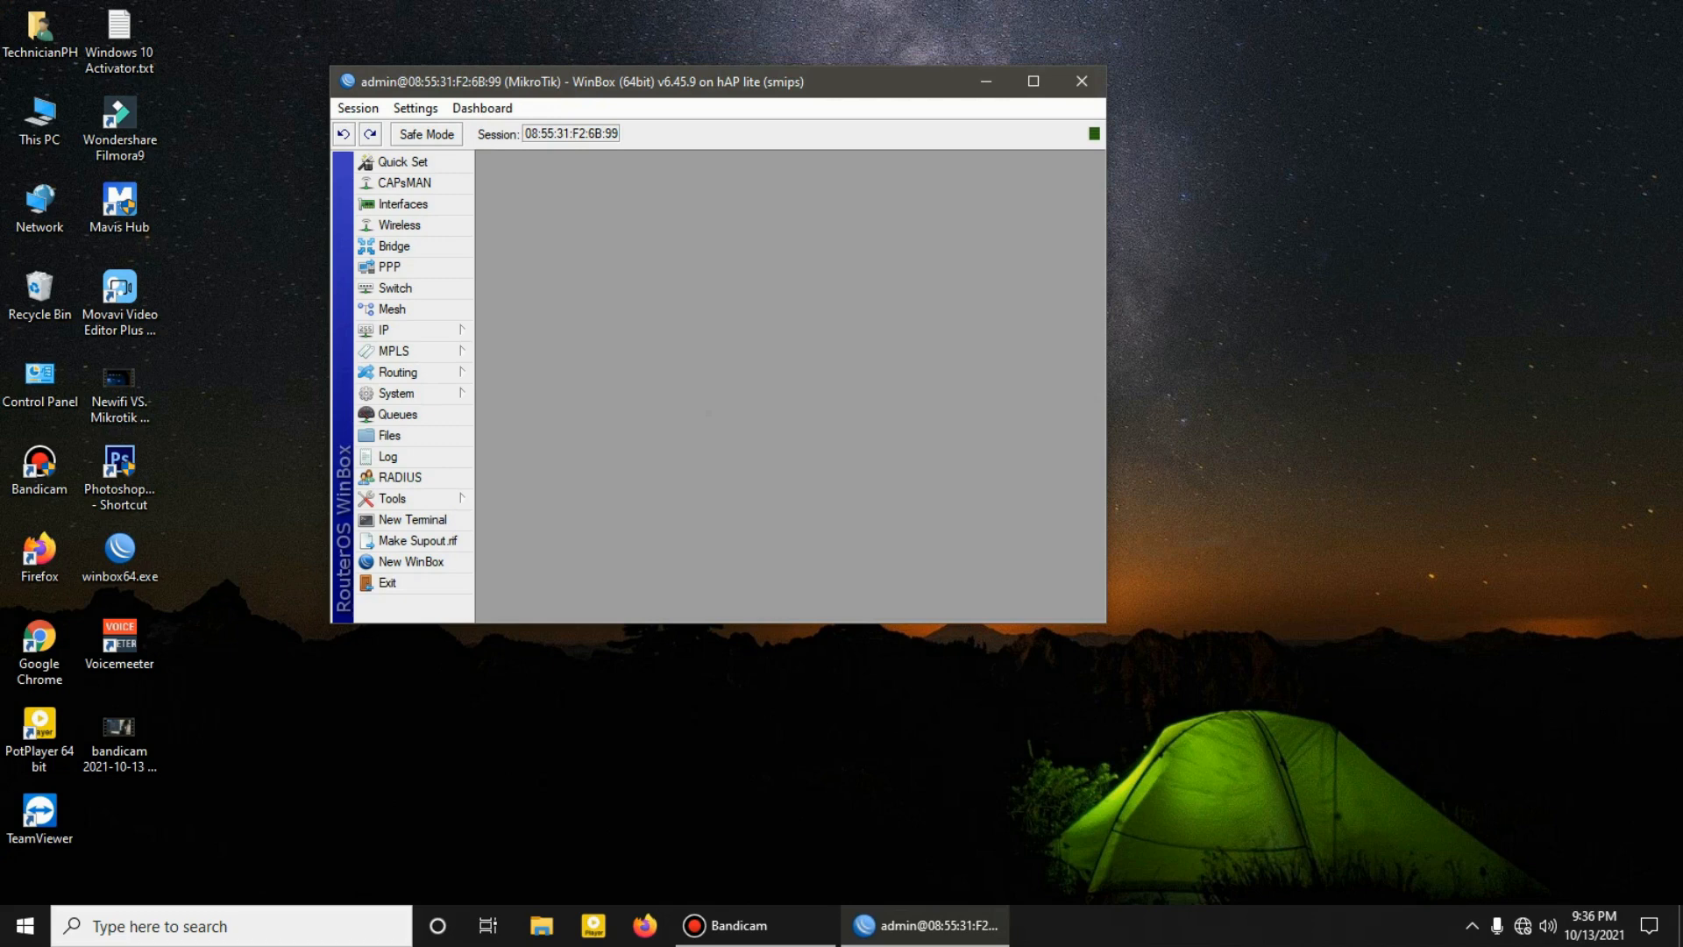
pyautogui.rightClick(1339, 195)
pyautogui.click(1393, 286)
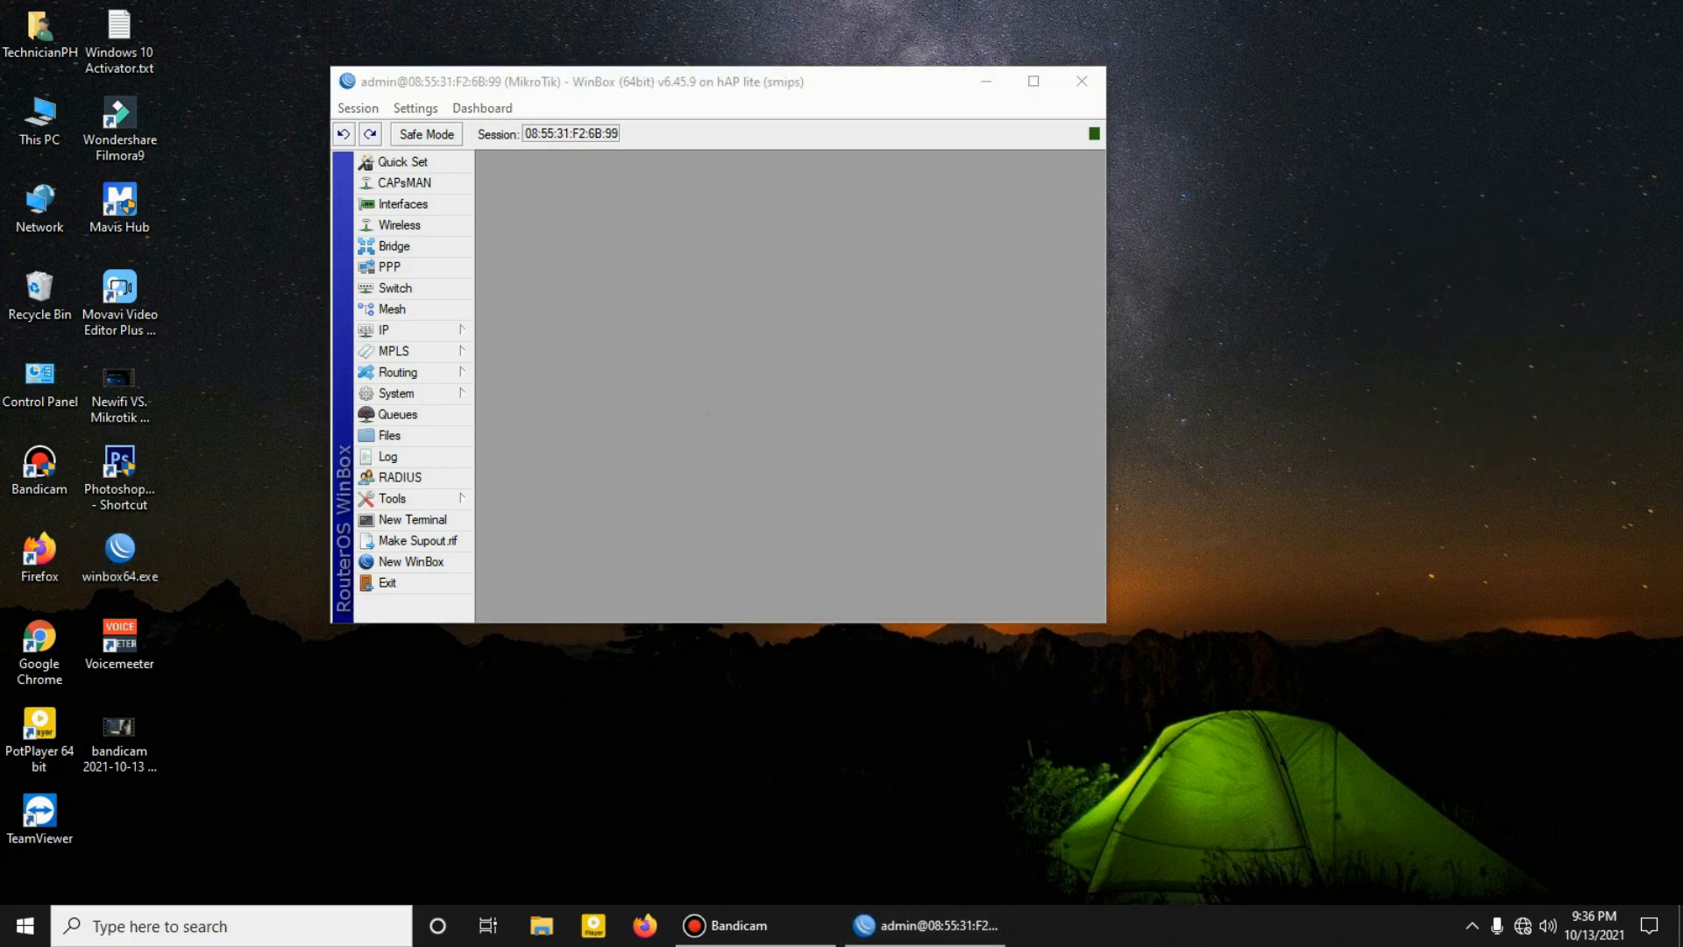
pyautogui.rightClick(965, 148)
pyautogui.click(1025, 209)
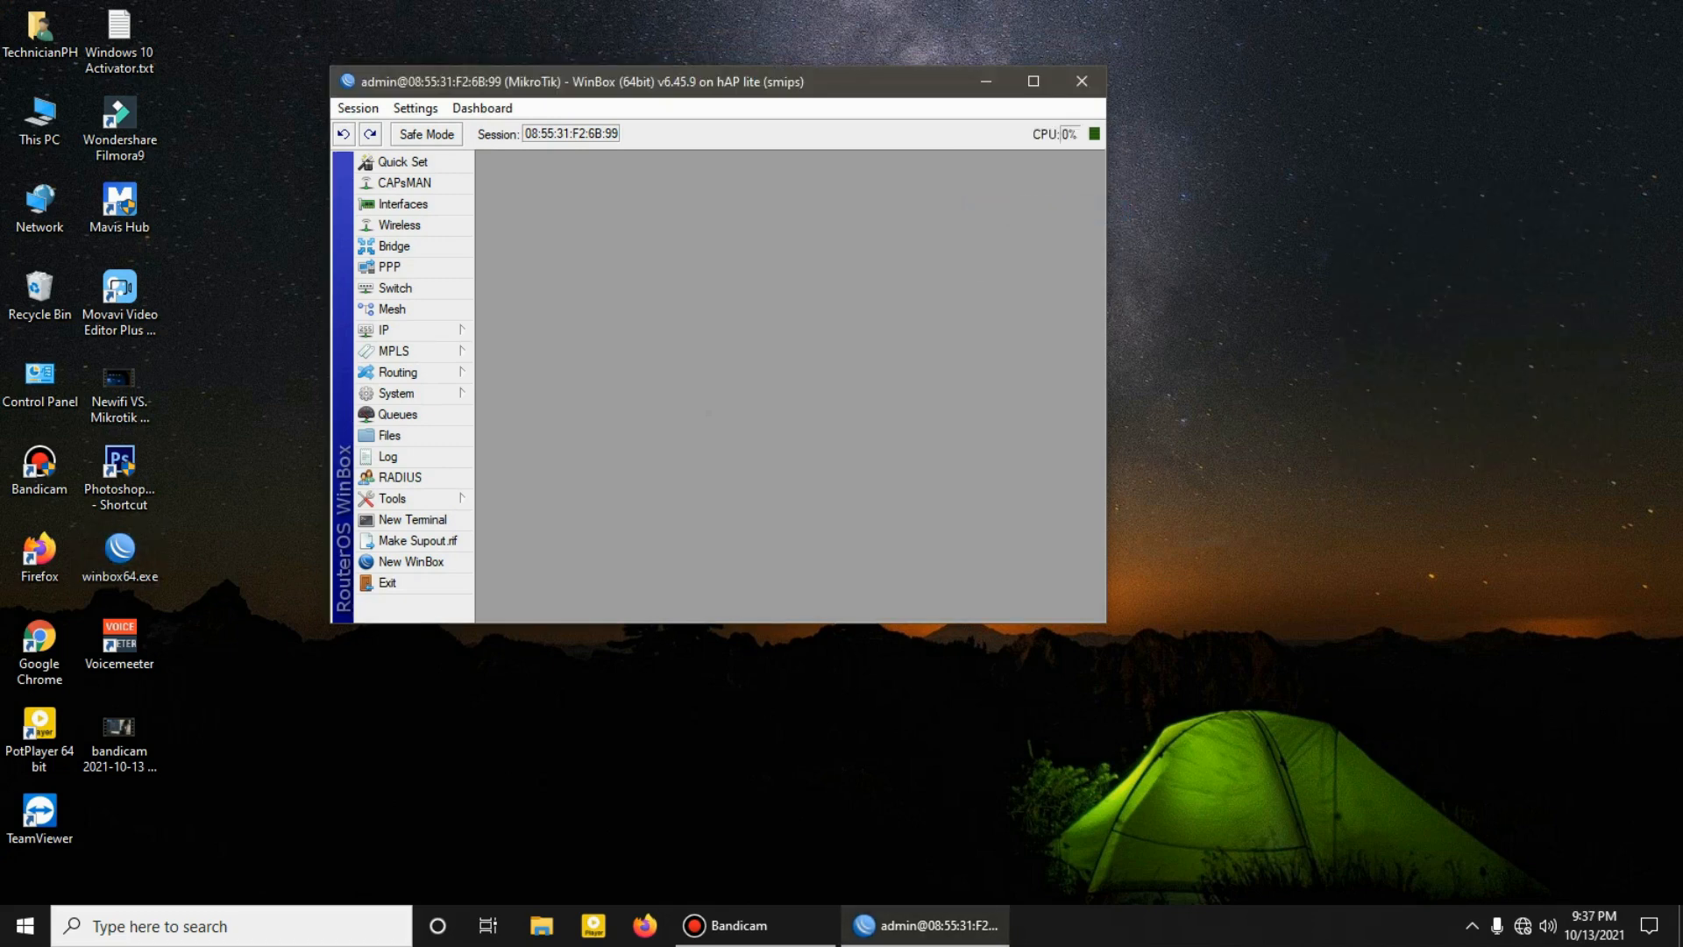
# Step: Close the old router session, reopen WinBox and refresh the list of neighboring devices
pyautogui.click(1033, 81)
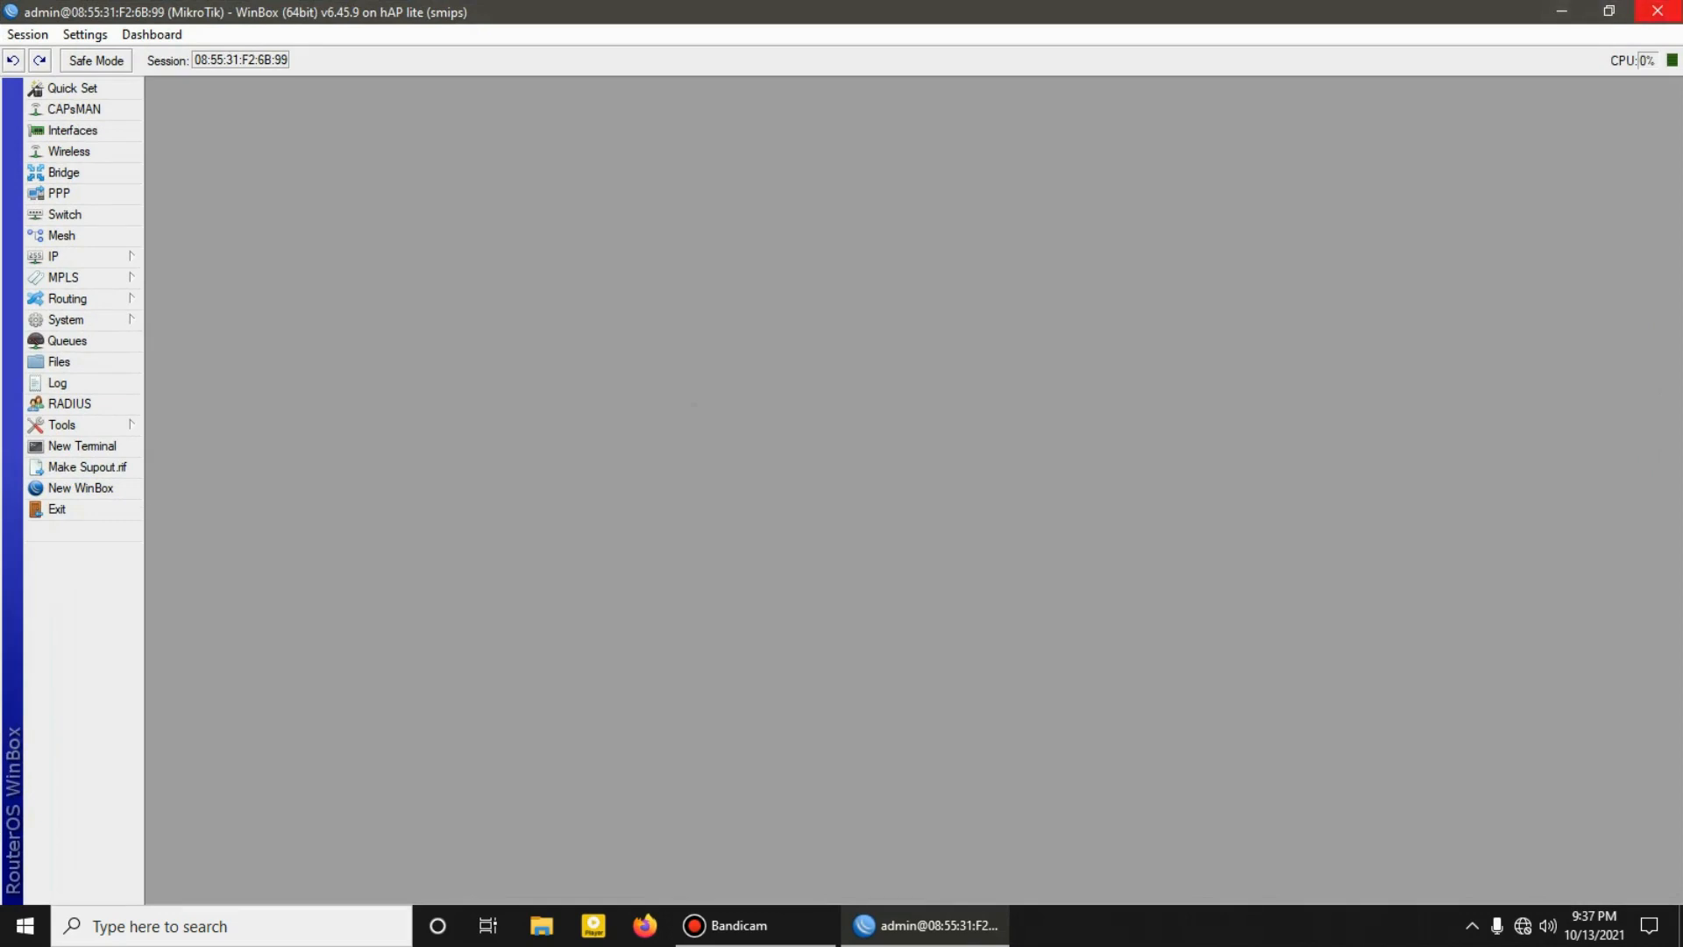
pyautogui.click(1657, 11)
pyautogui.rightClick(607, 332)
pyautogui.click(663, 425)
pyautogui.doubleClick(120, 556)
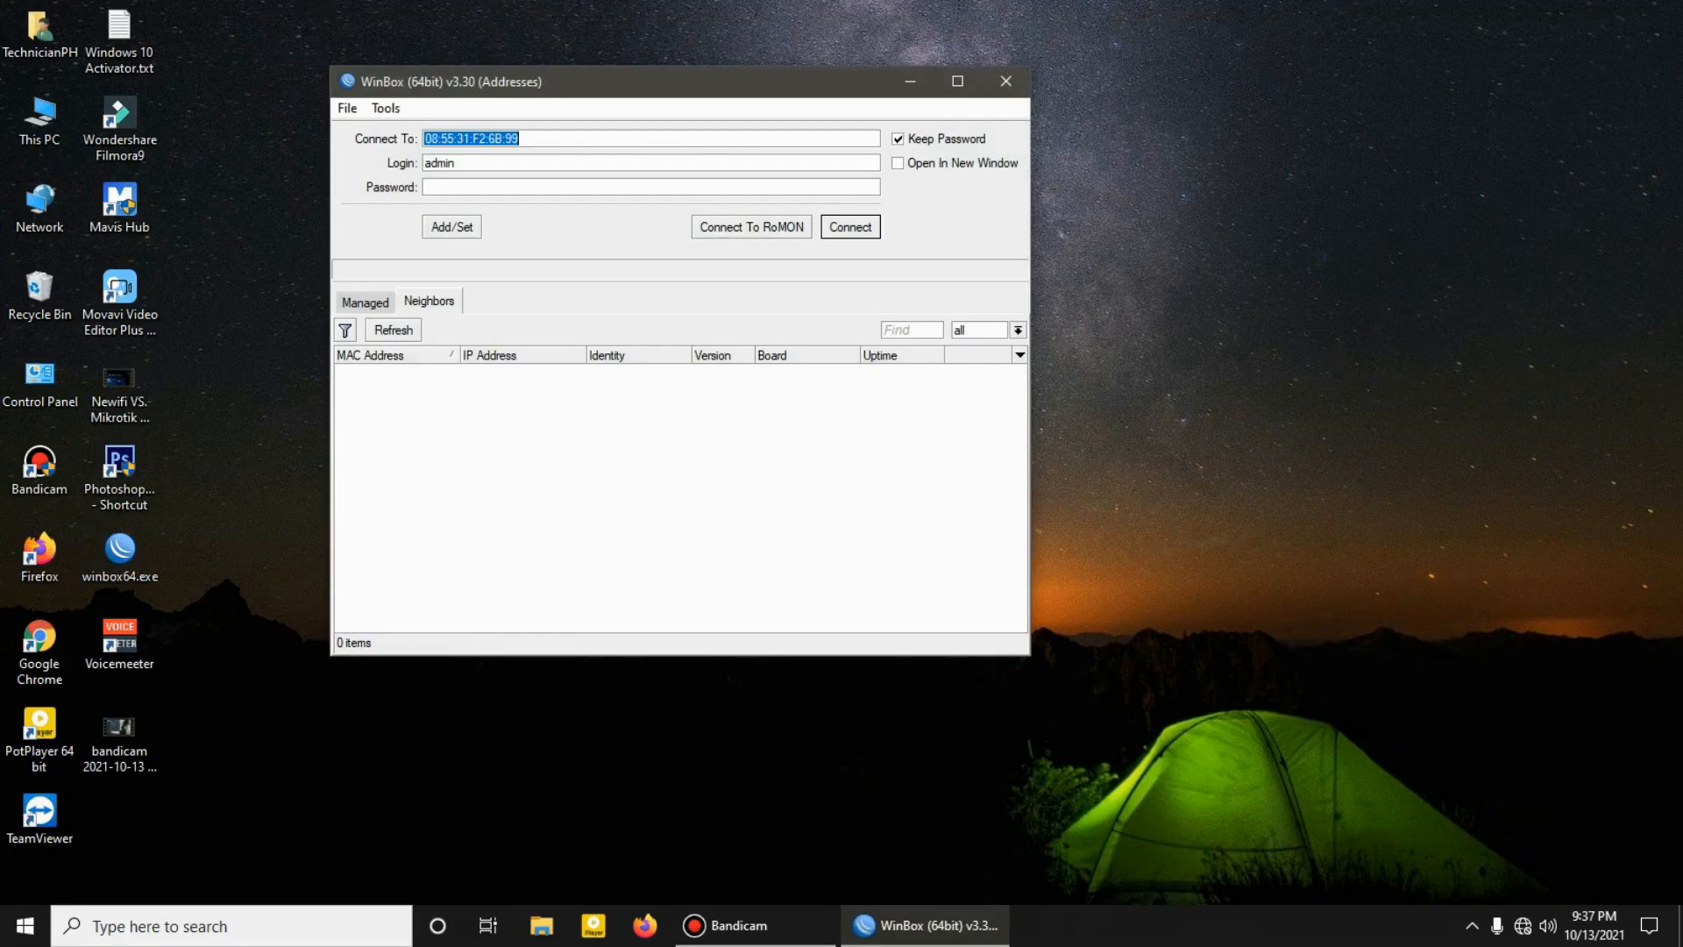
pyautogui.click(393, 330)
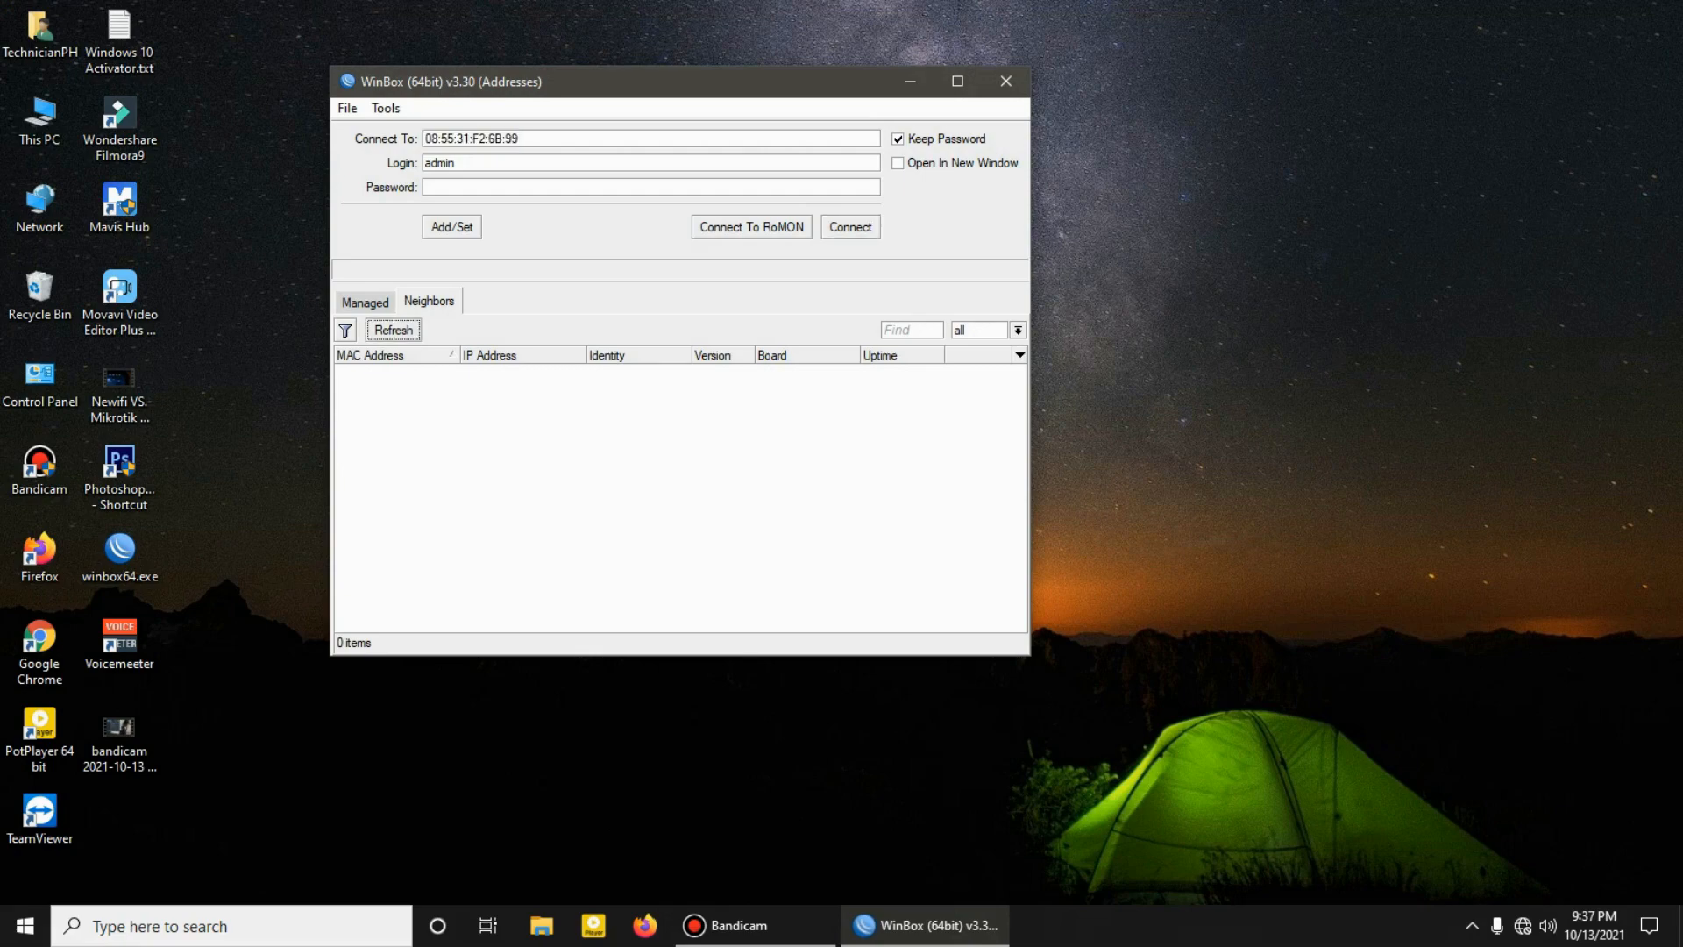
# Step: Check the Ethernet adapter's connection status in the Windows network connections, closing the settings when done
pyautogui.rightClick(1523, 926)
pyautogui.click(1508, 895)
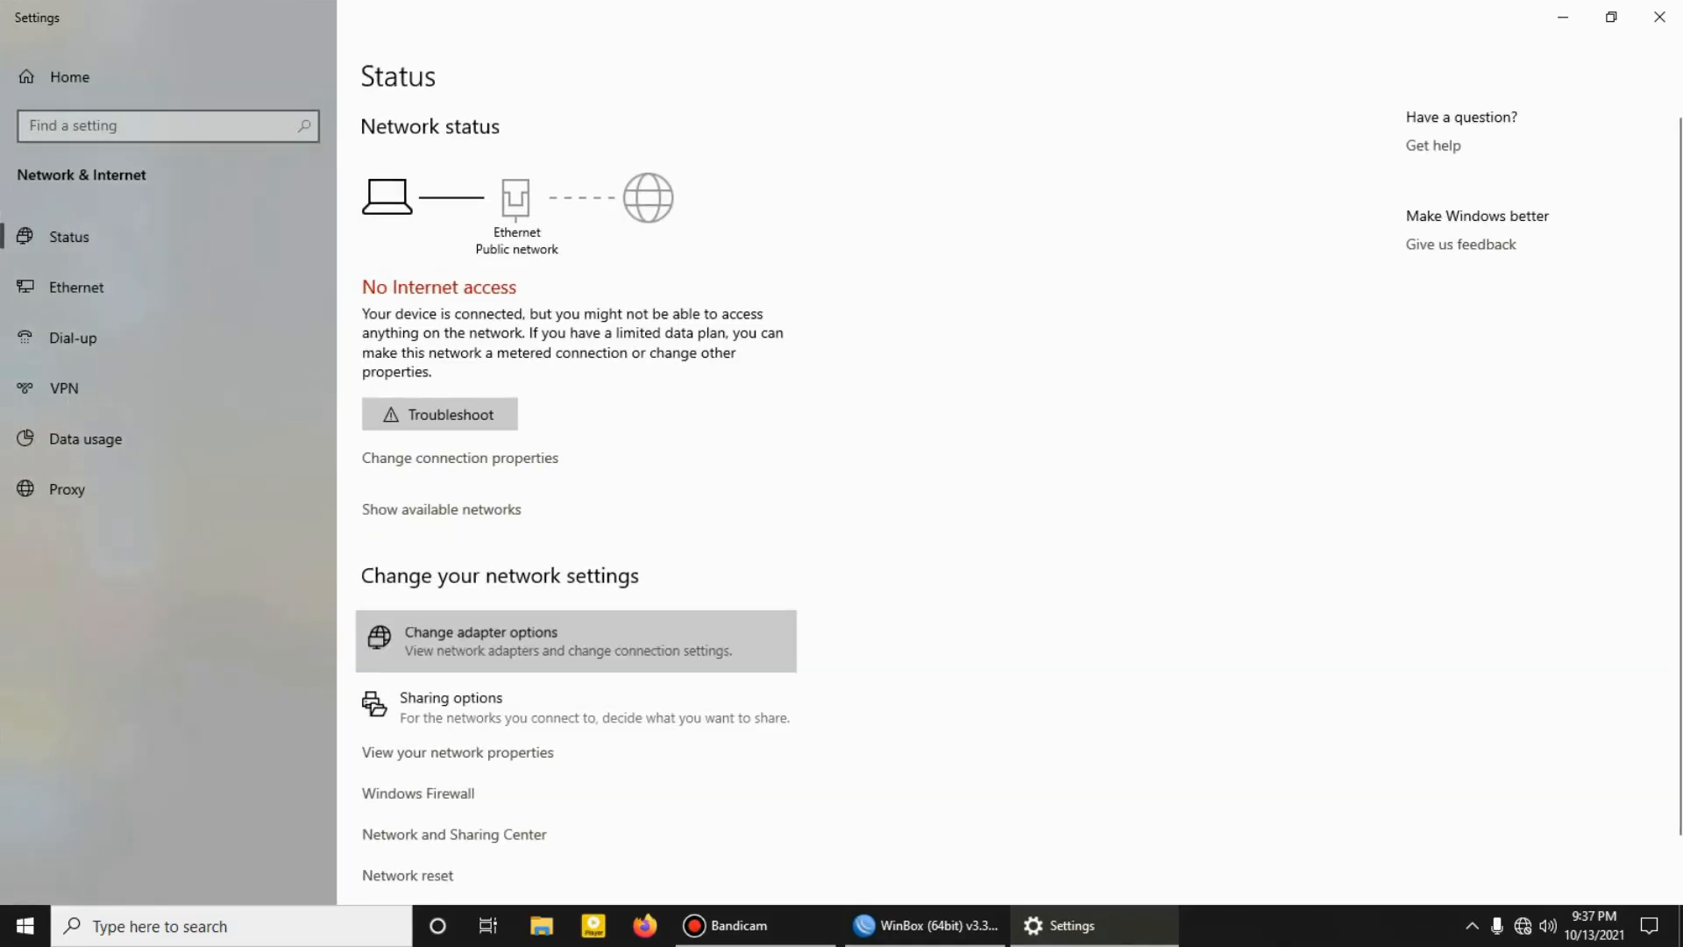
pyautogui.click(478, 639)
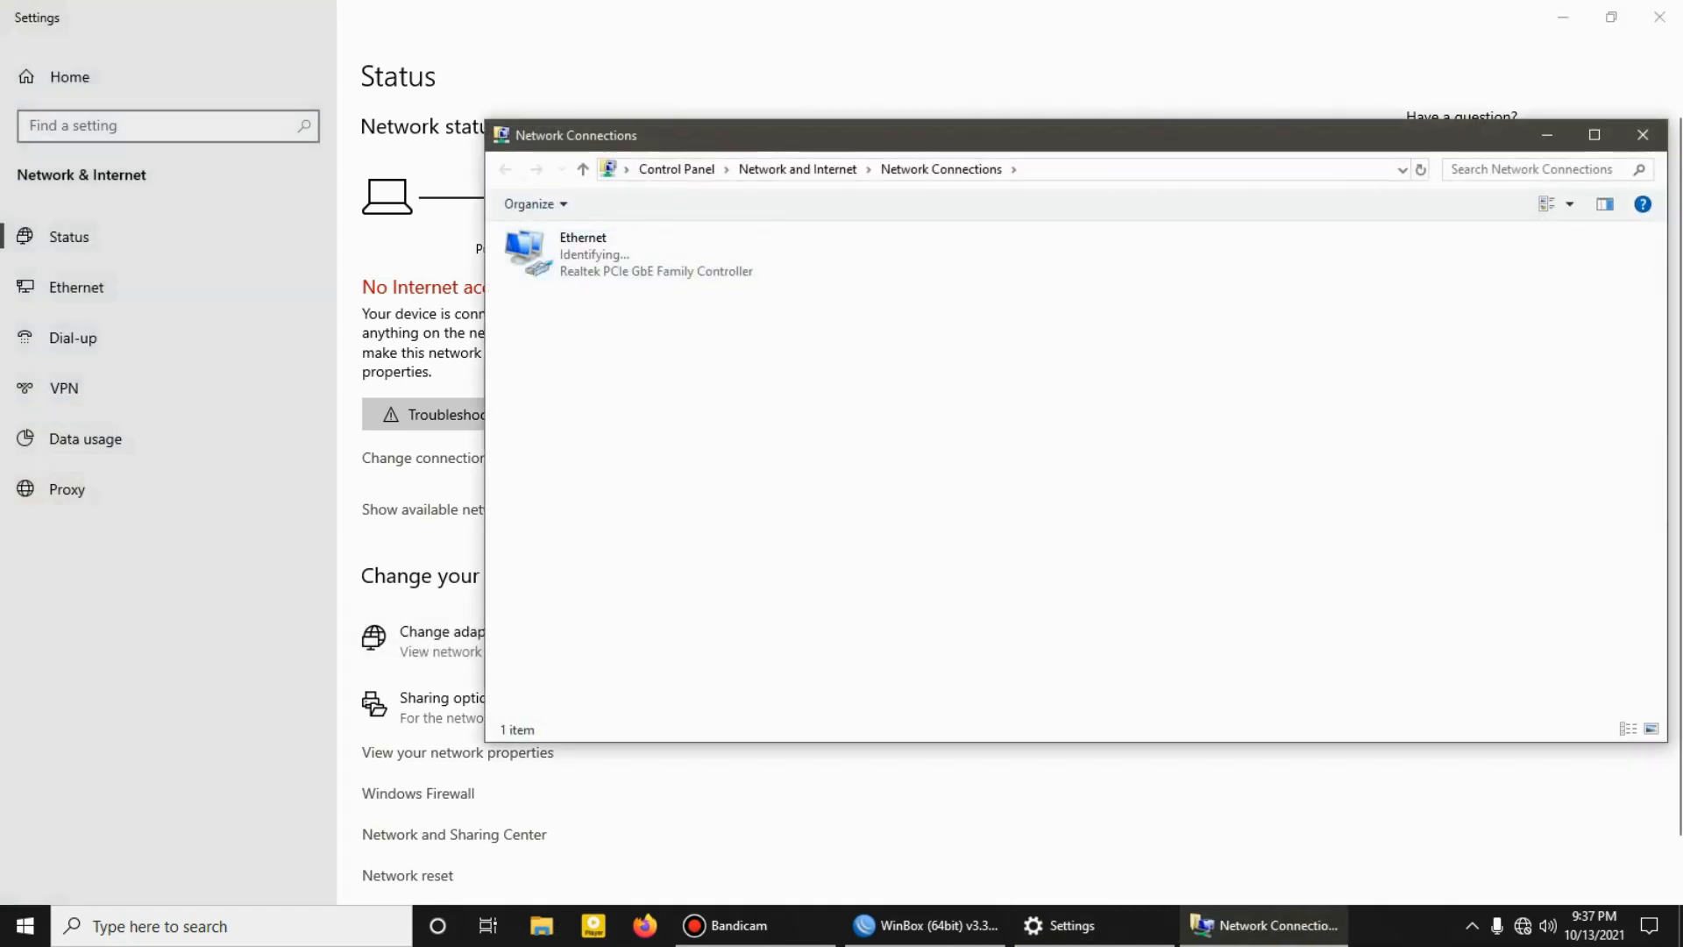
pyautogui.click(1643, 135)
pyautogui.click(1659, 17)
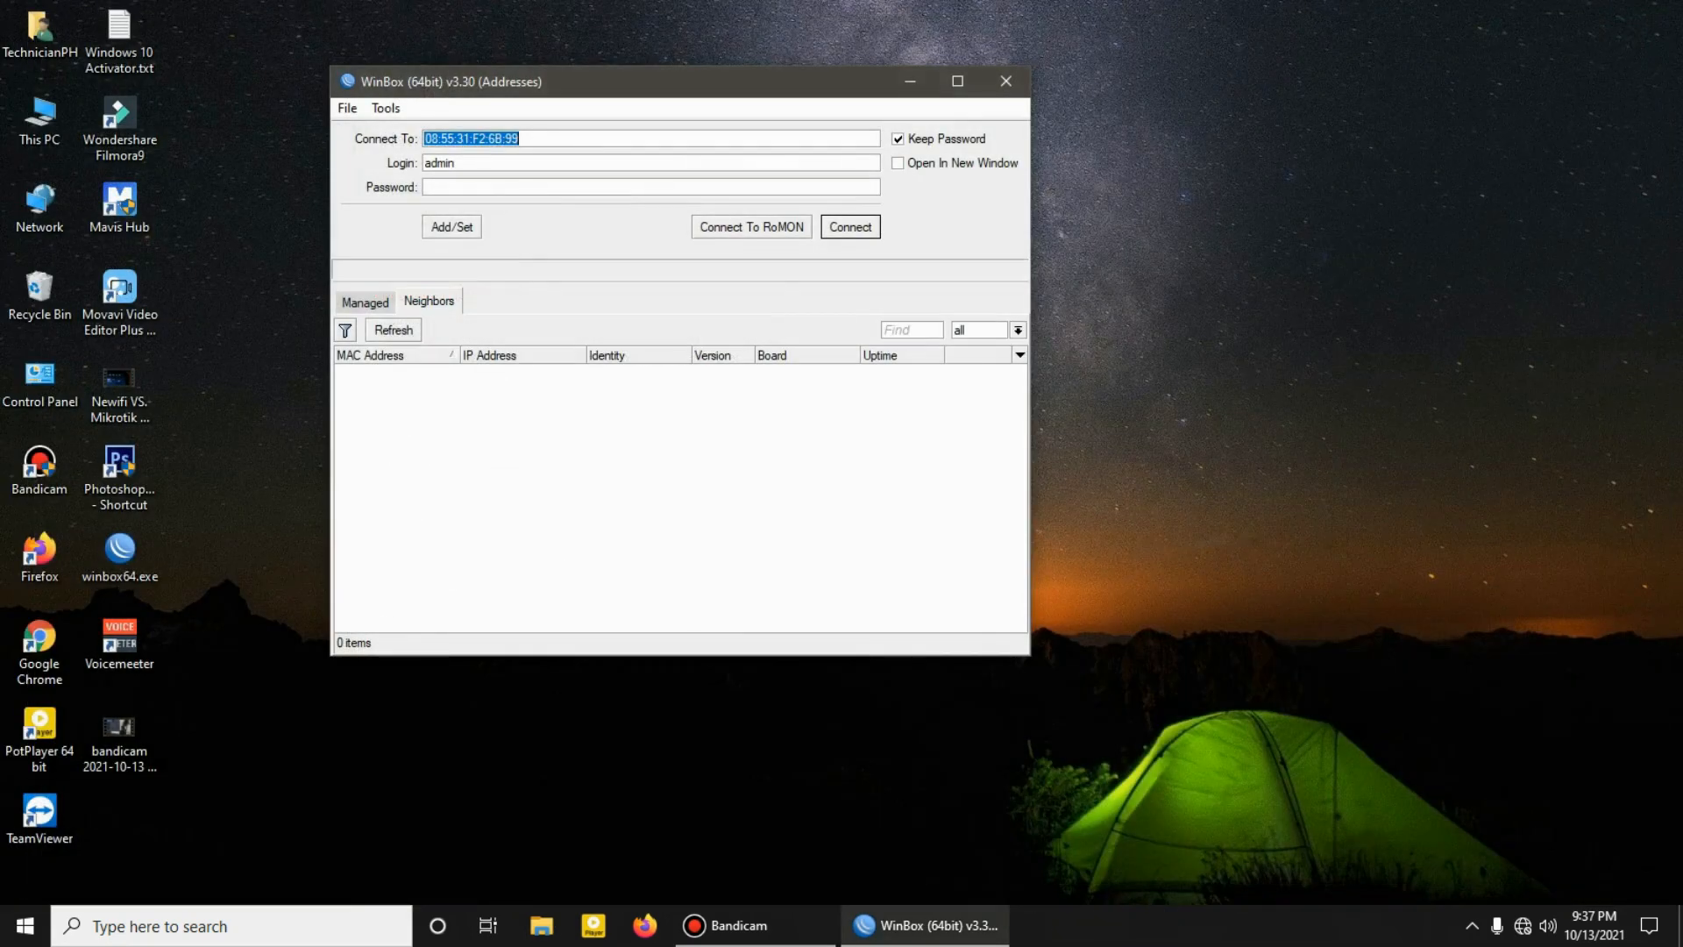
# Step: Refresh the neighbor list and check the Windows network status again
pyautogui.click(392, 330)
pyautogui.click(392, 330)
pyautogui.click(392, 330)
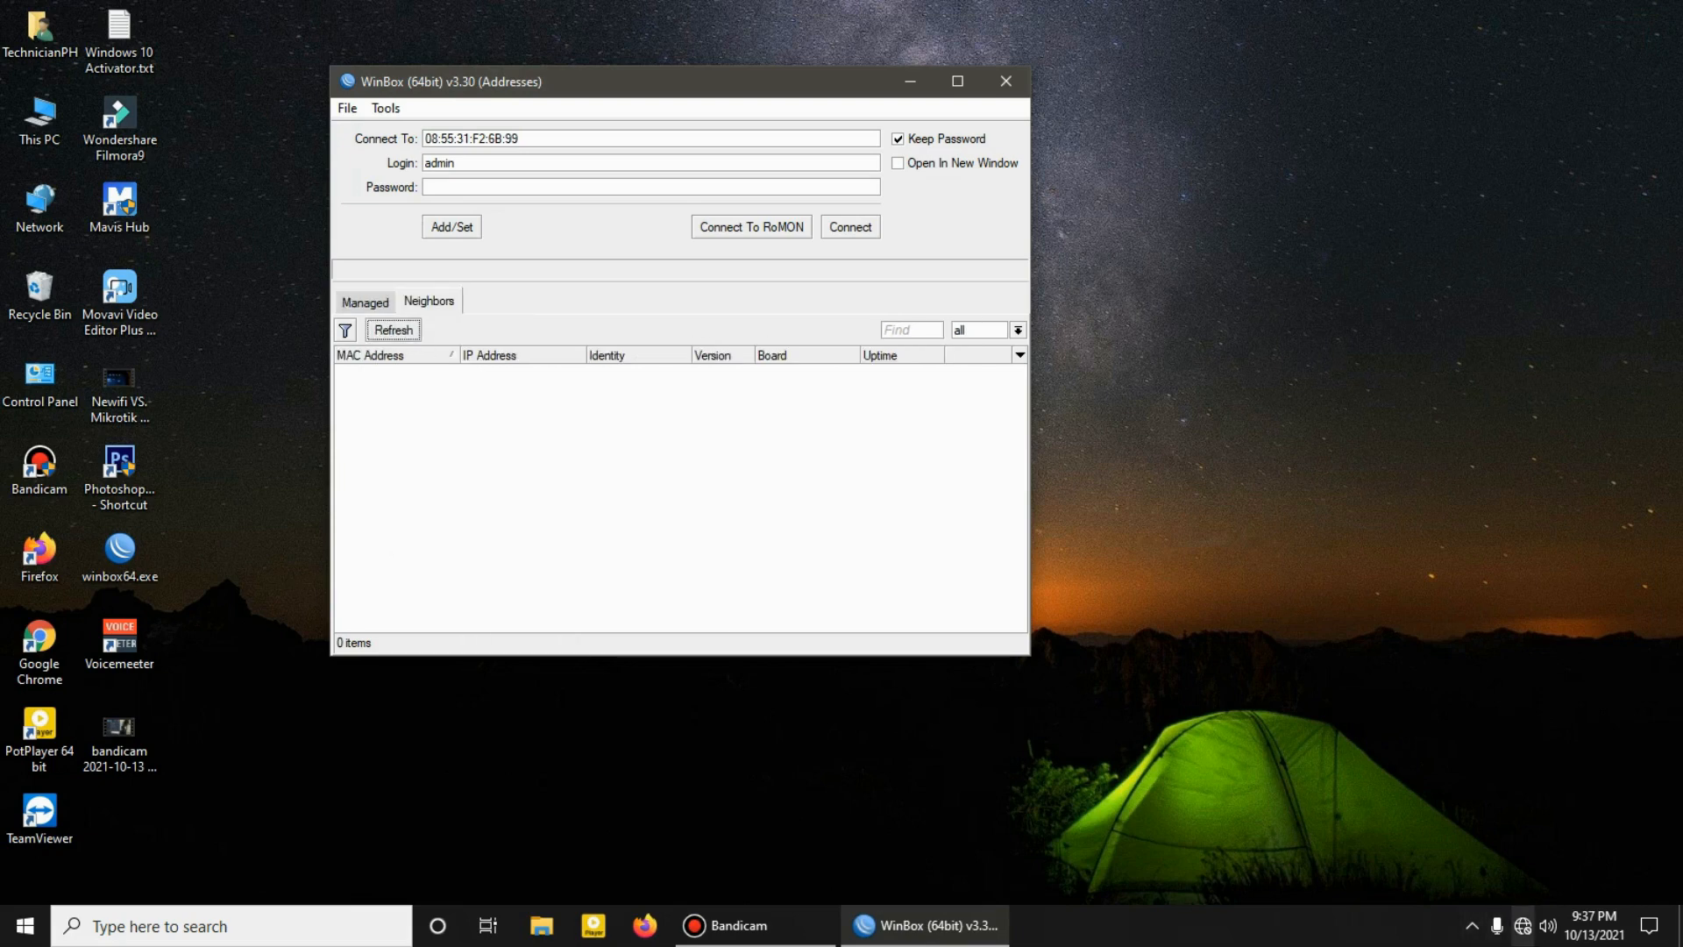
pyautogui.rightClick(1523, 926)
pyautogui.click(1507, 902)
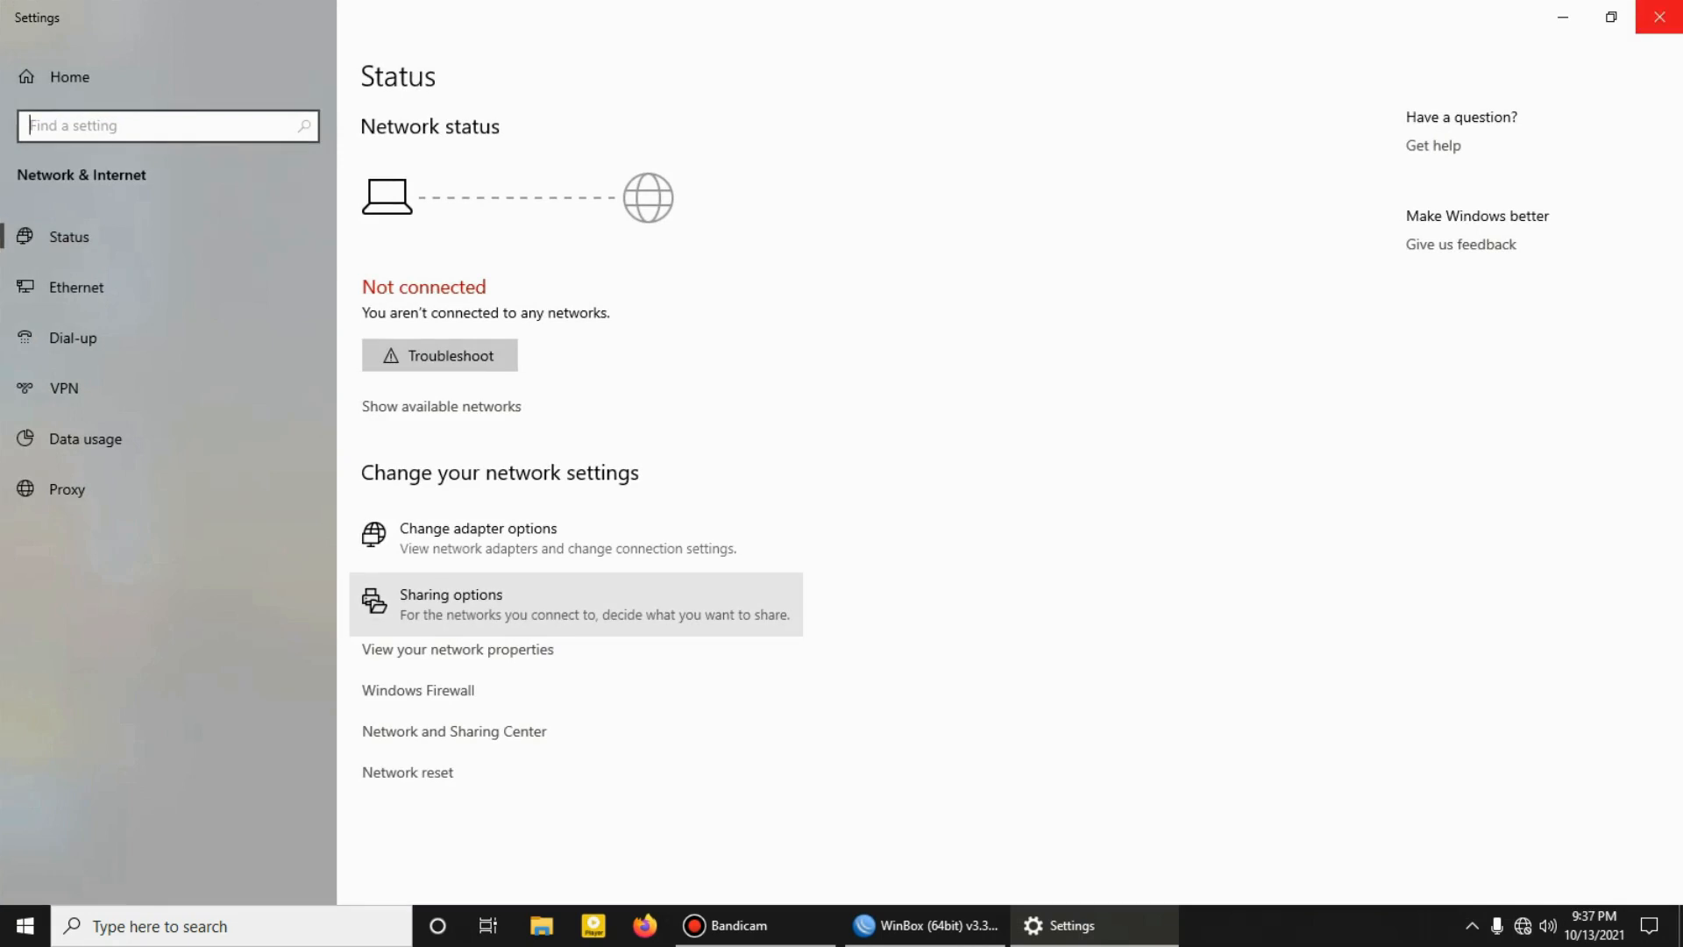
pyautogui.click(1659, 17)
# Step: Keep refreshing the neighbor list until the MikroTik router is detected, and connect to it in a maximized session
pyautogui.click(393, 331)
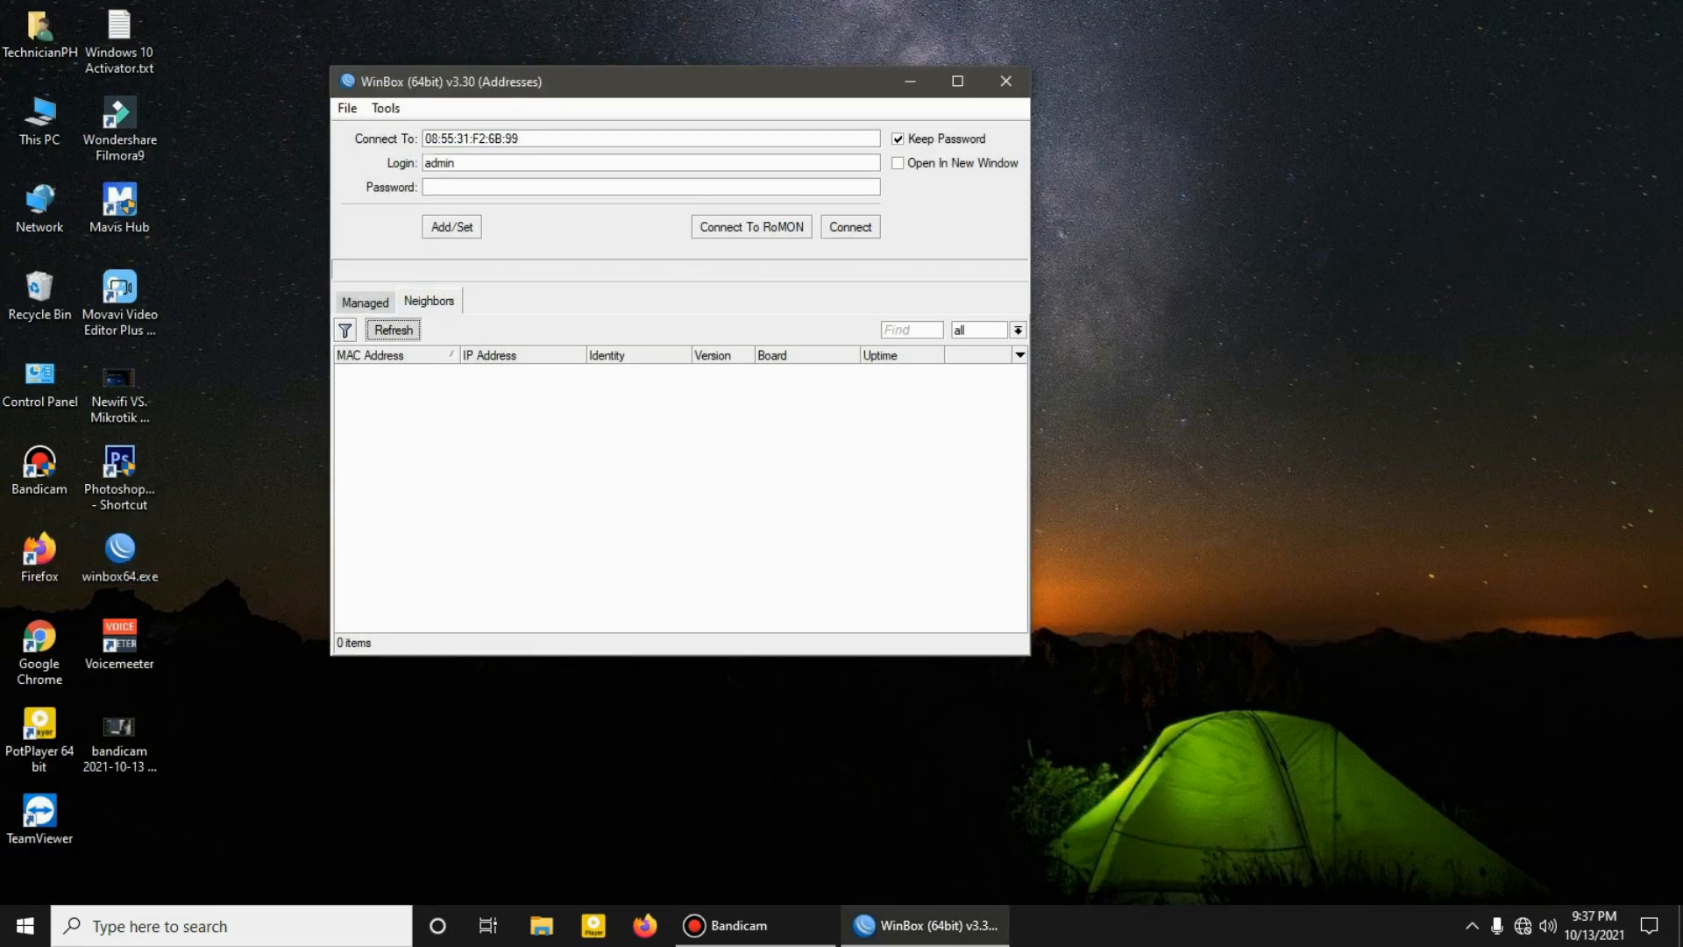
pyautogui.click(366, 303)
pyautogui.click(429, 301)
pyautogui.click(393, 331)
pyautogui.click(393, 330)
pyautogui.click(394, 330)
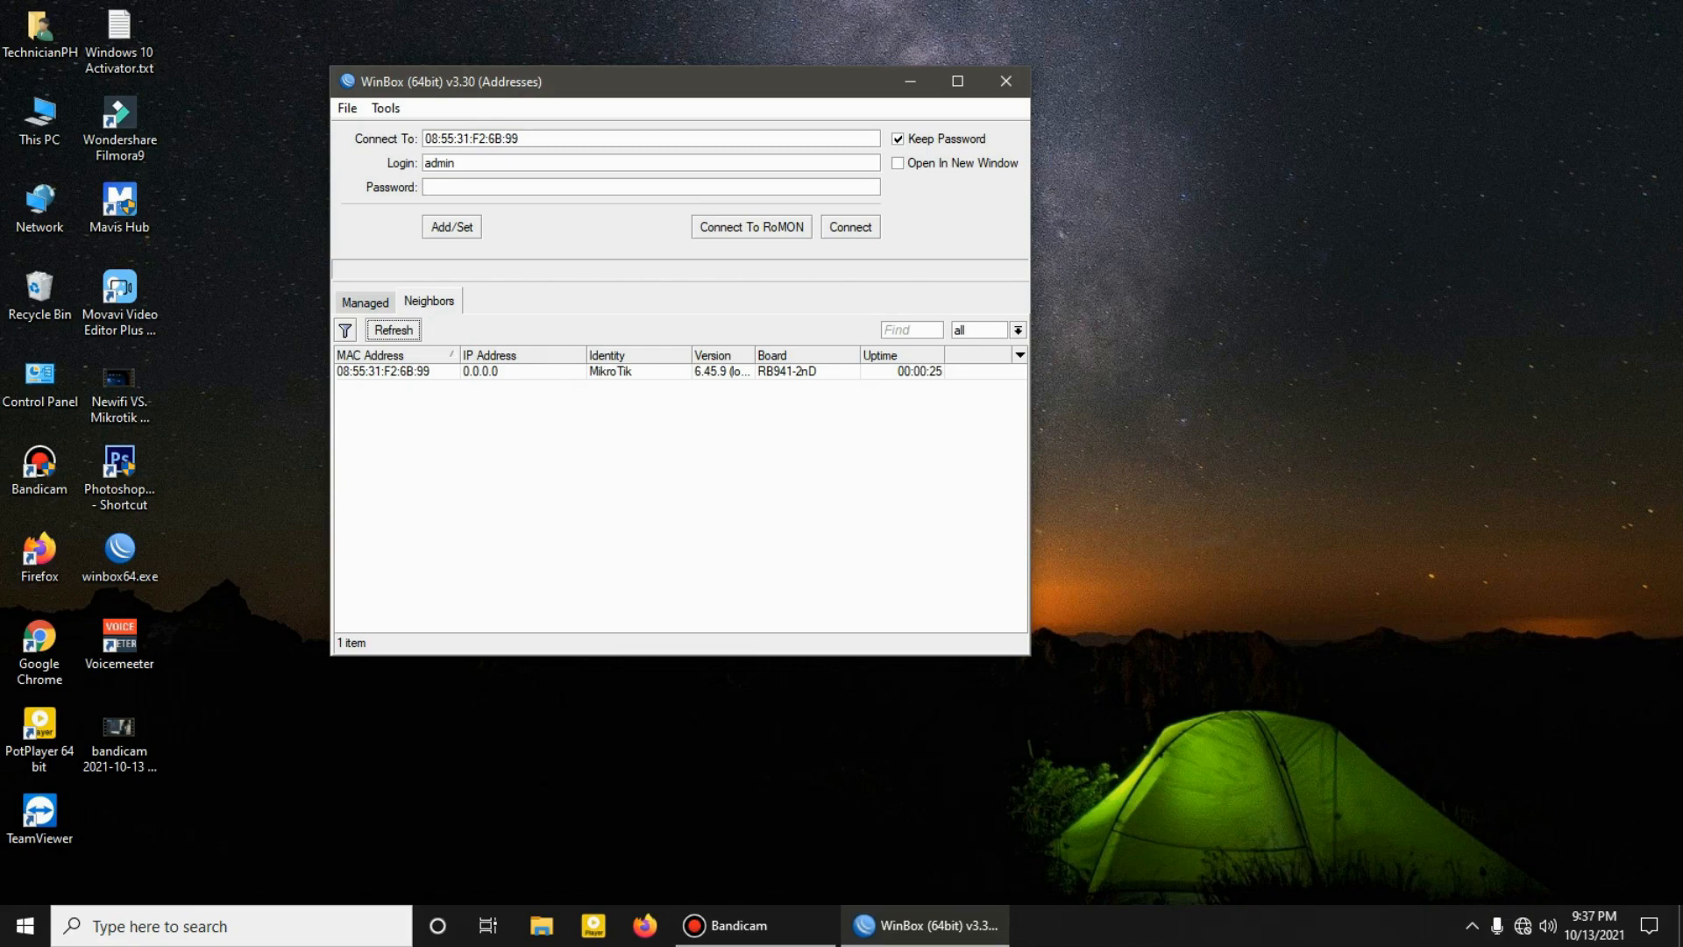
pyautogui.click(383, 372)
pyautogui.click(850, 227)
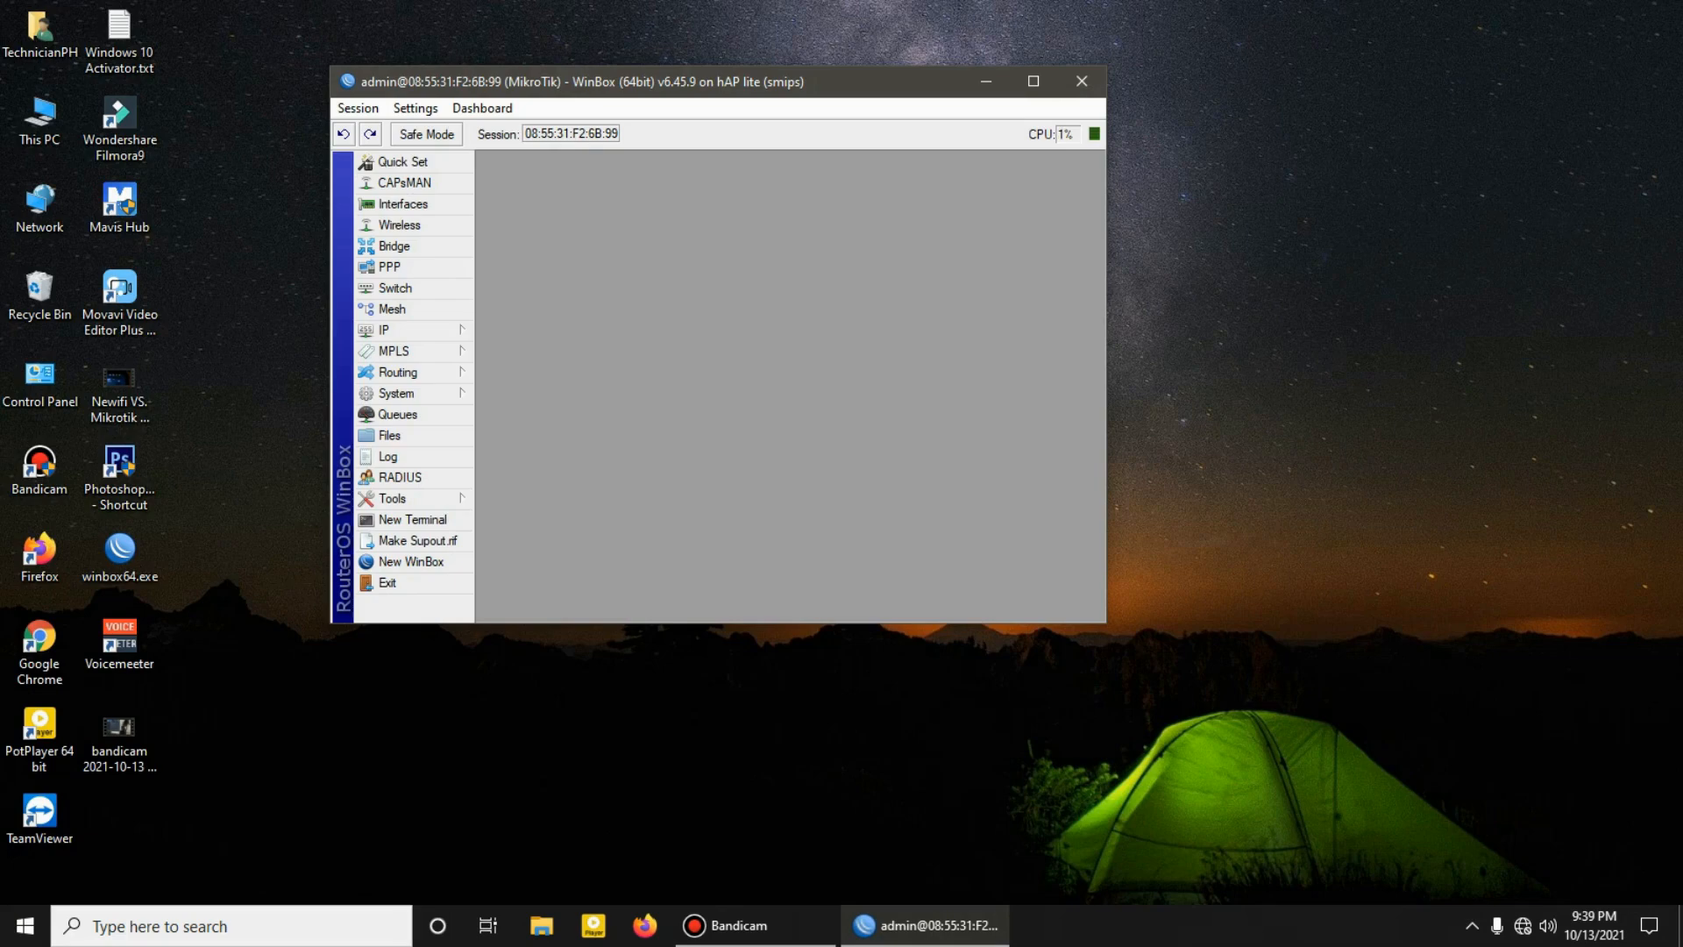
pyautogui.press('super+Up')
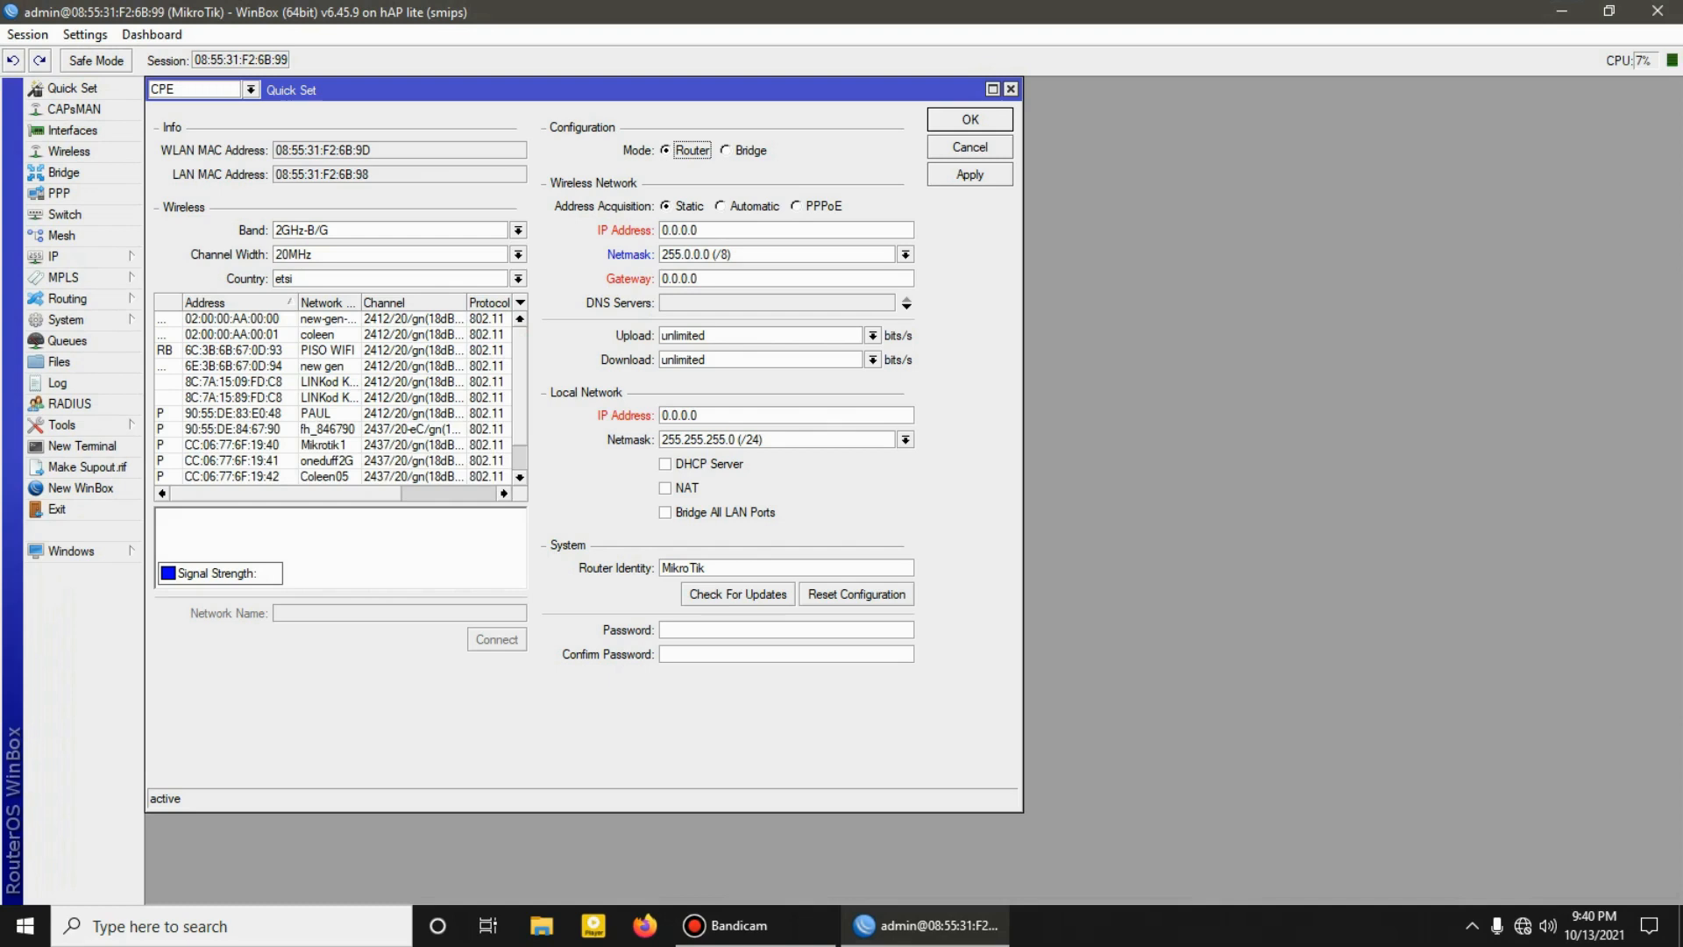
# Step: In Quick Set, use CPE mode and connect to the Mikrotik1 wireless network by entering its WiFi password
pyautogui.click(251, 90)
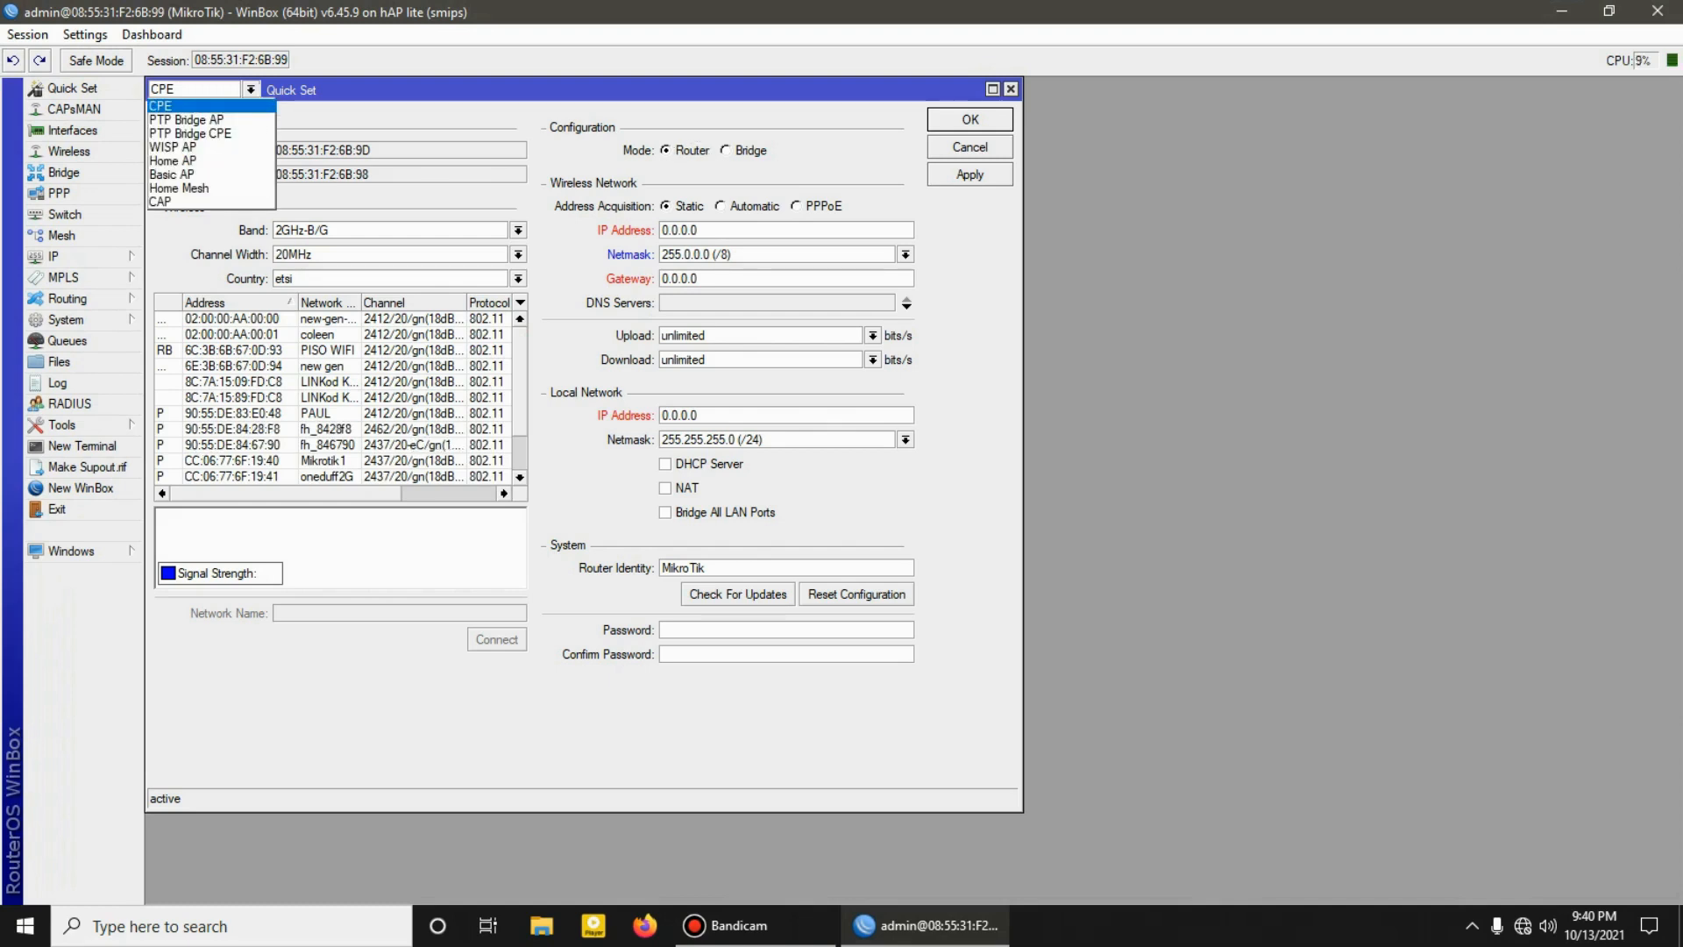
pyautogui.click(161, 106)
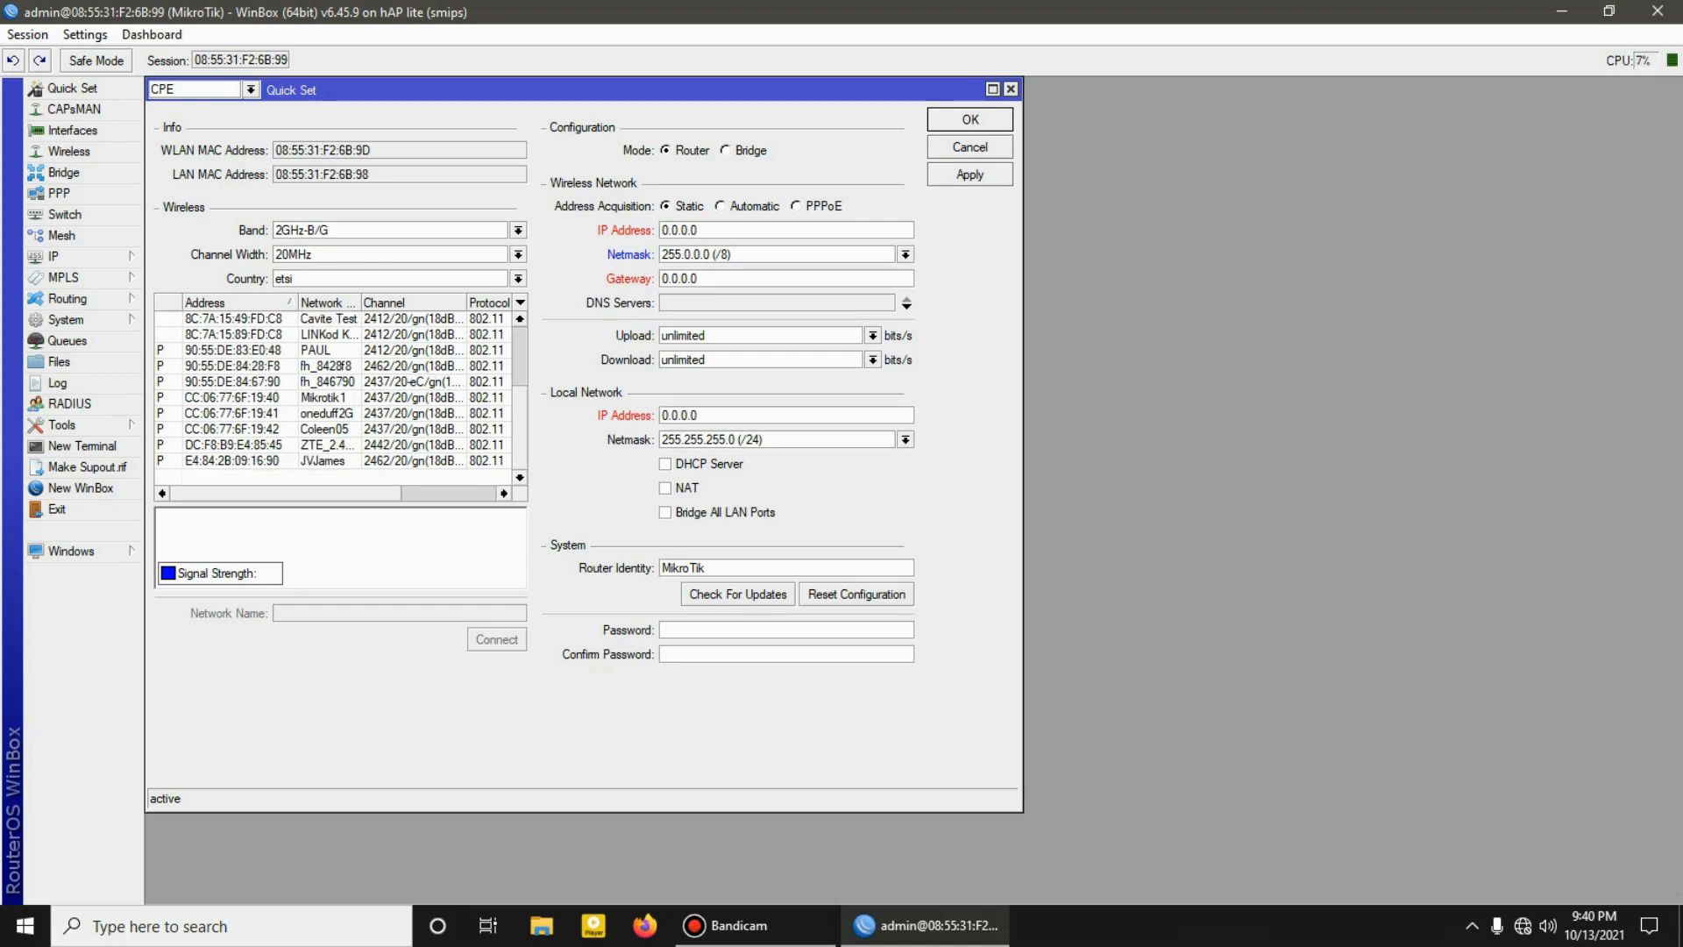
pyautogui.click(323, 398)
pyautogui.click(489, 637)
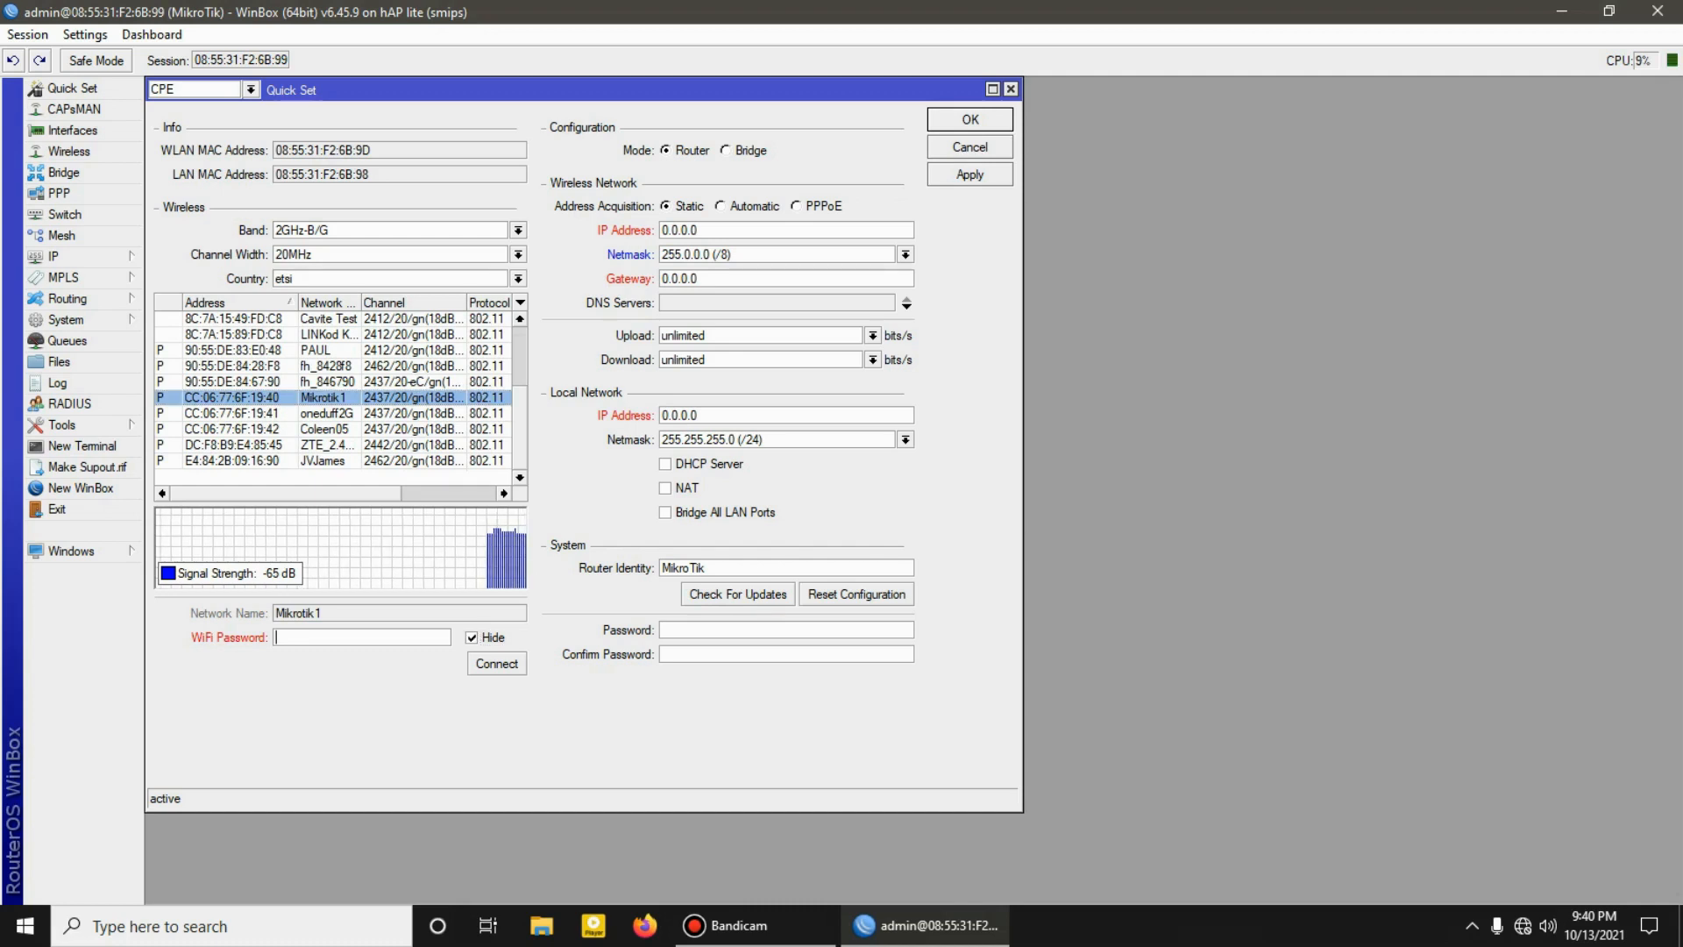
pyautogui.write('****************')
pyautogui.click(496, 663)
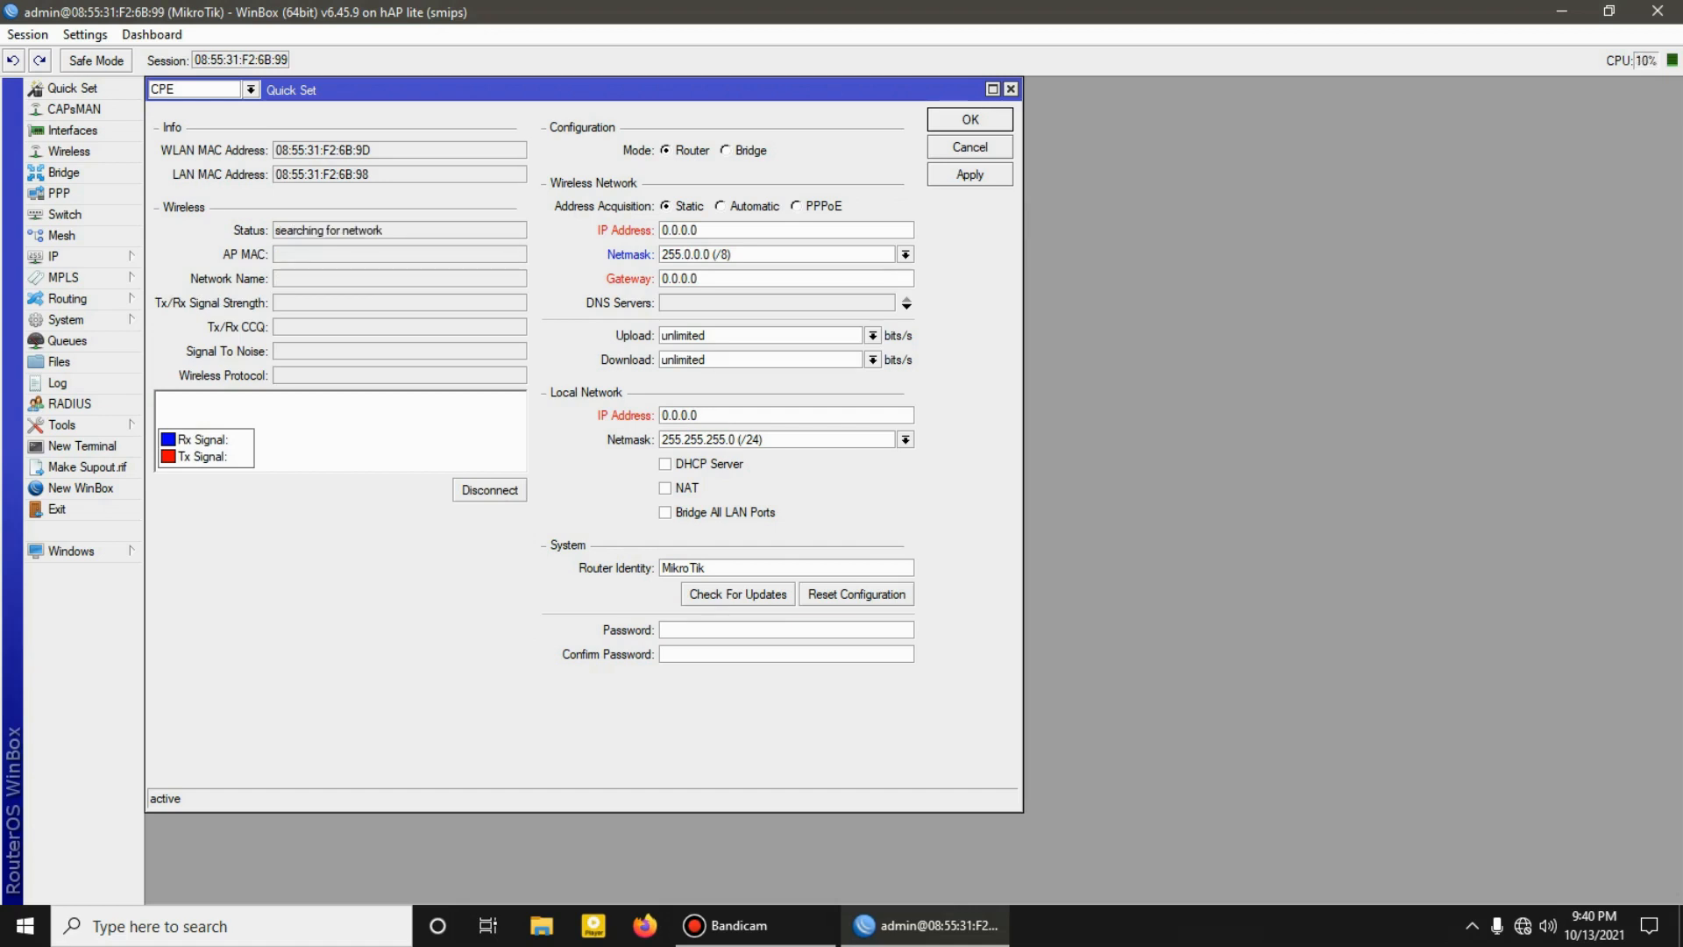
# Step: Set the wireless address acquisition to Automatic and the local network IP address to 192.168.88.1, and save the Quick Set settings
pyautogui.click(738, 206)
pyautogui.doubleClick(679, 396)
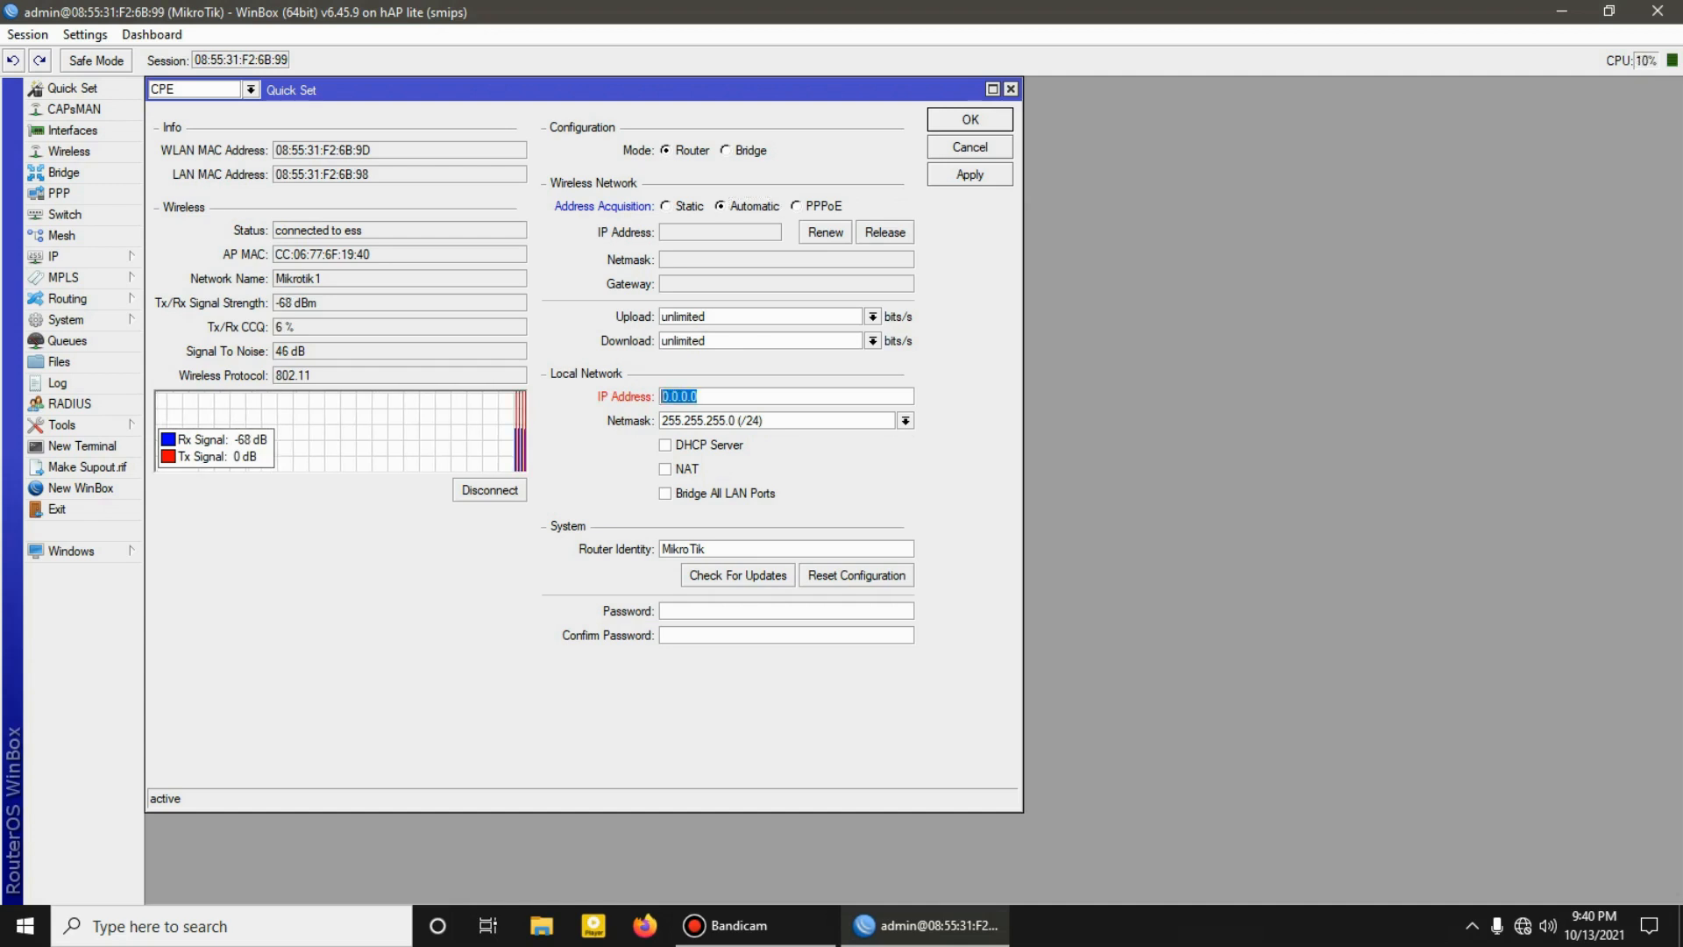
pyautogui.write('192')
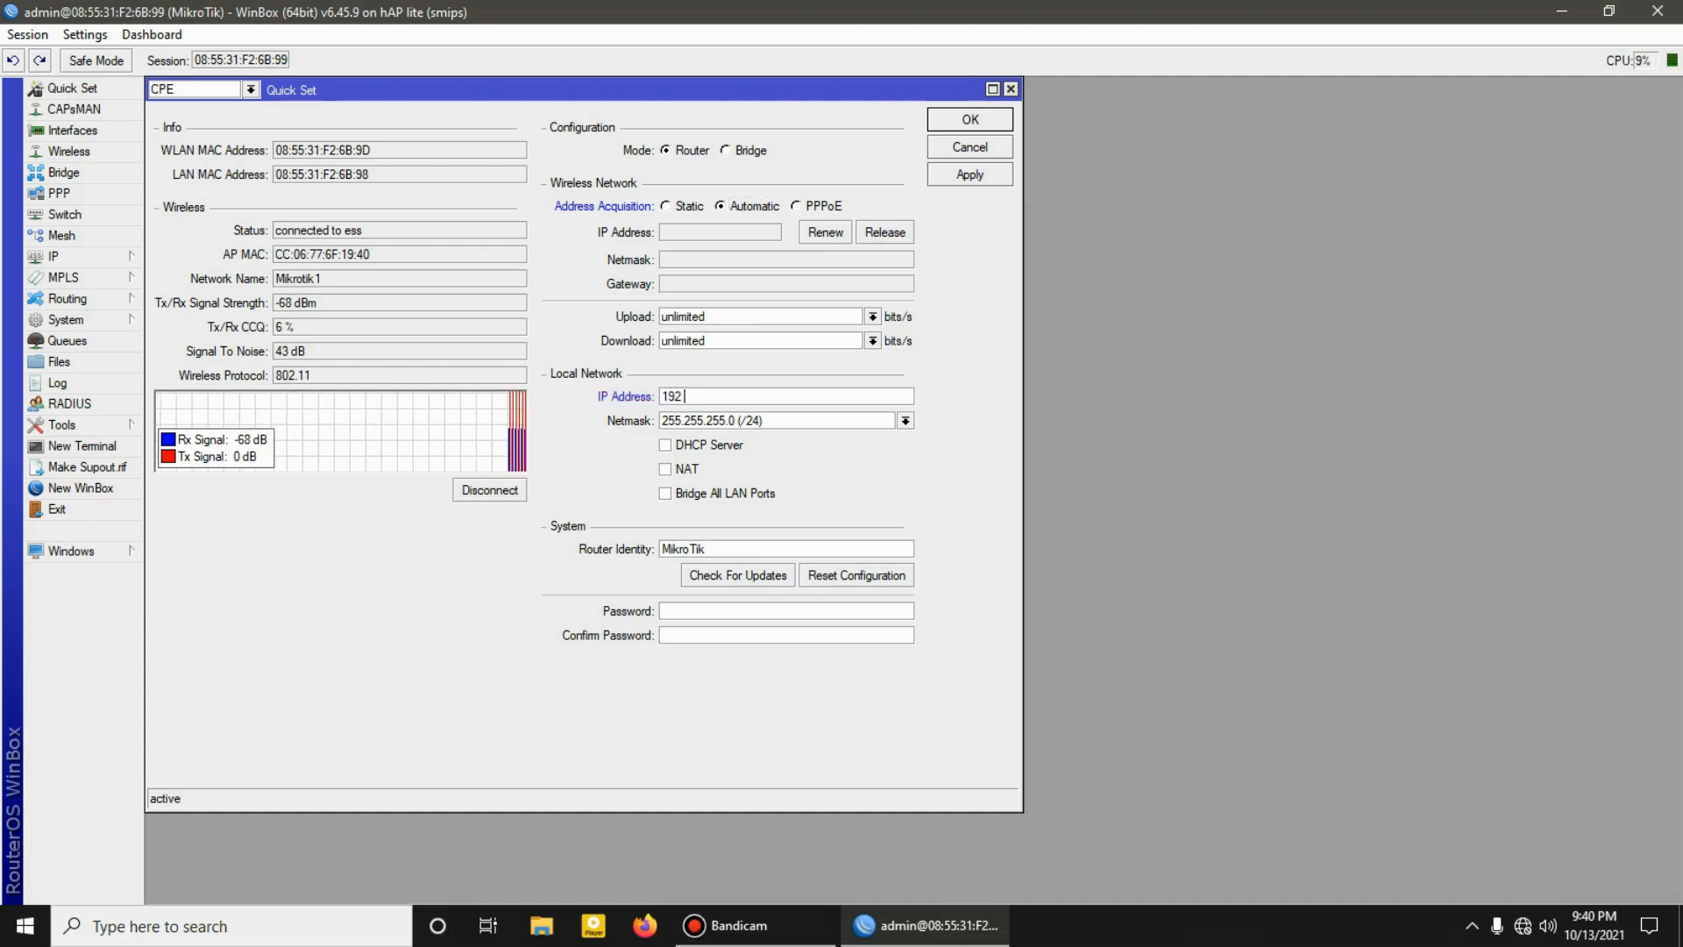
pyautogui.write('.168.88.1')
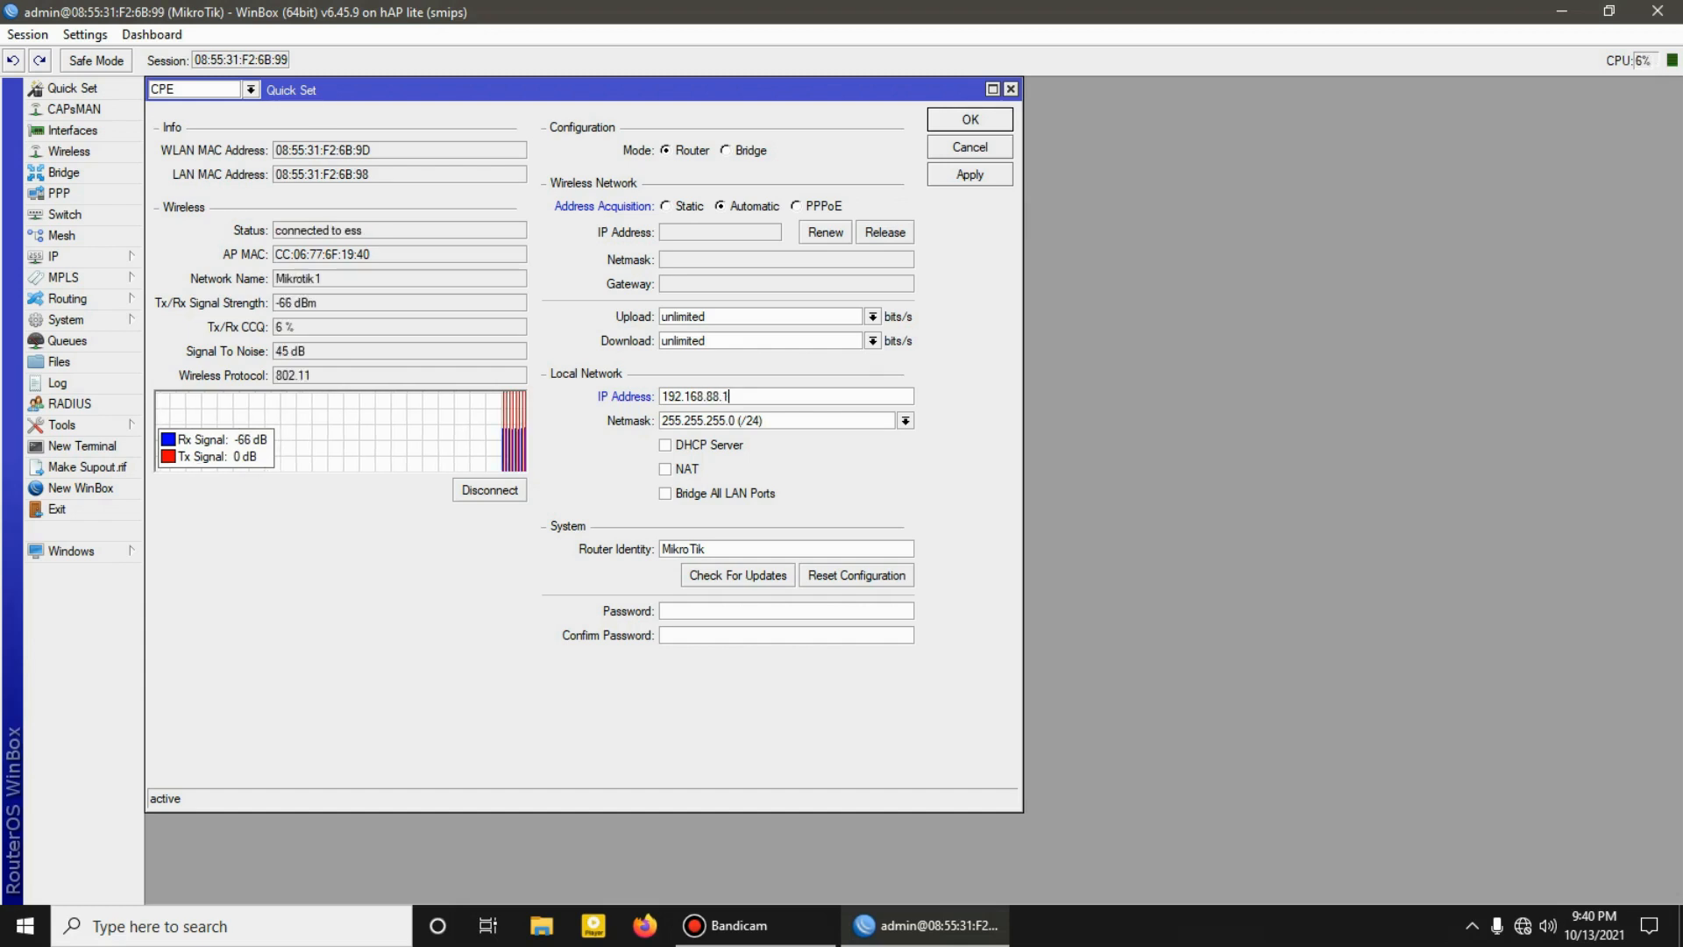
pyautogui.click(969, 119)
# Step: Examine the router's IP address list and its bridge and bridge port lists
pyautogui.click(61, 256)
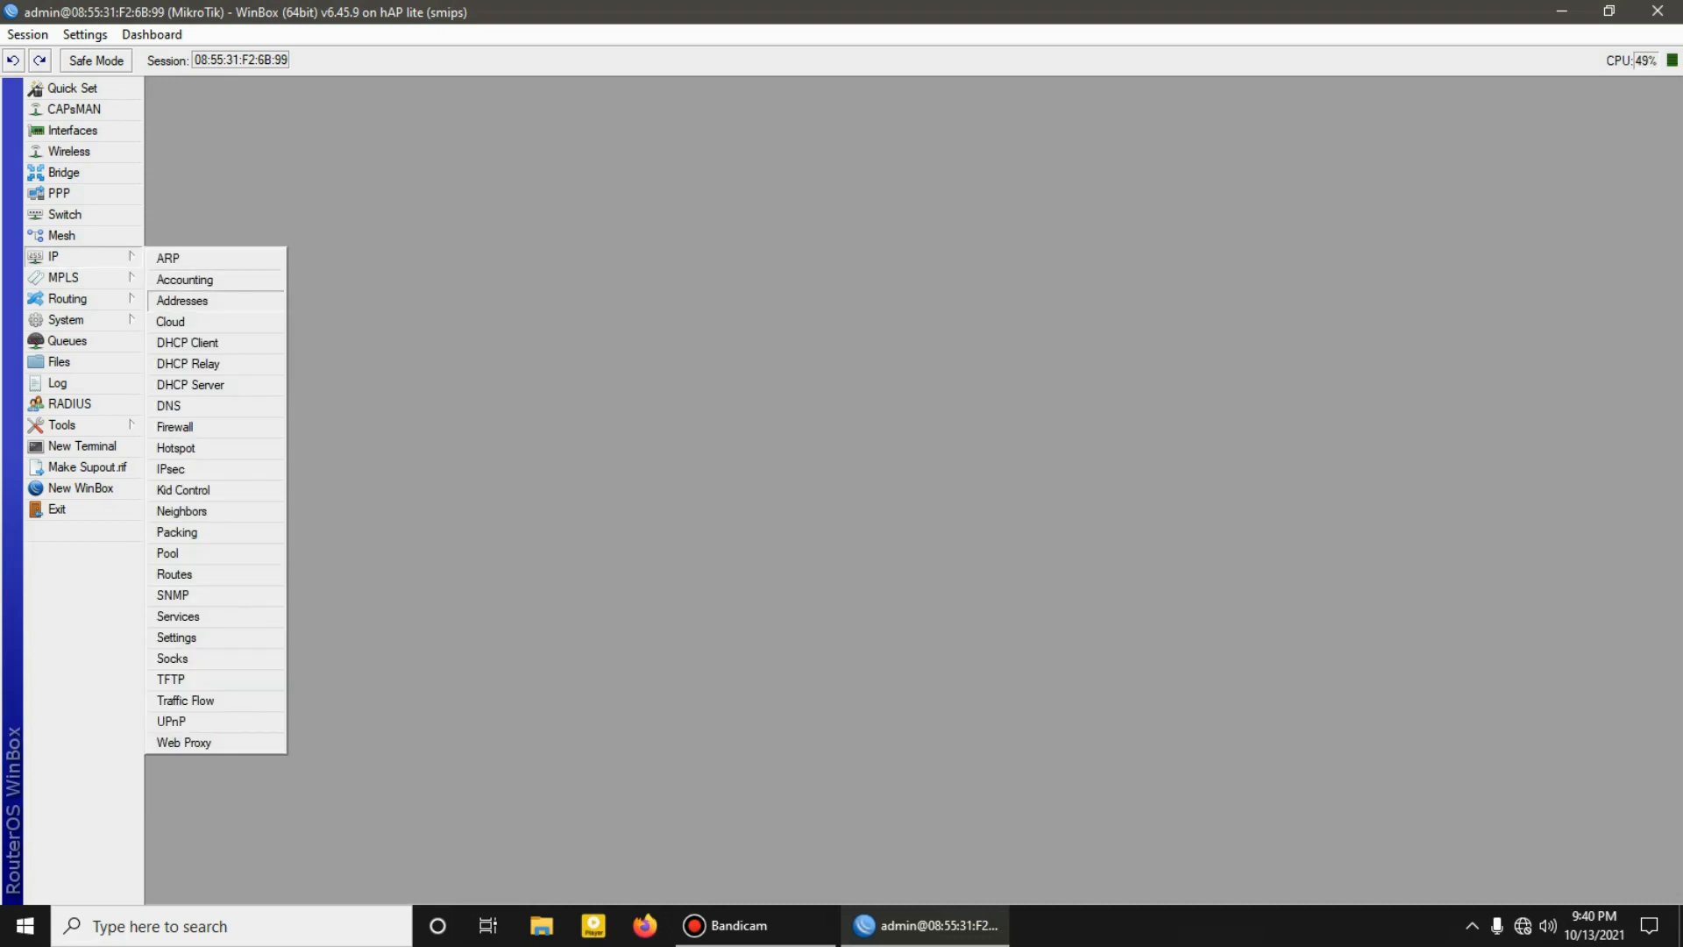
pyautogui.click(183, 300)
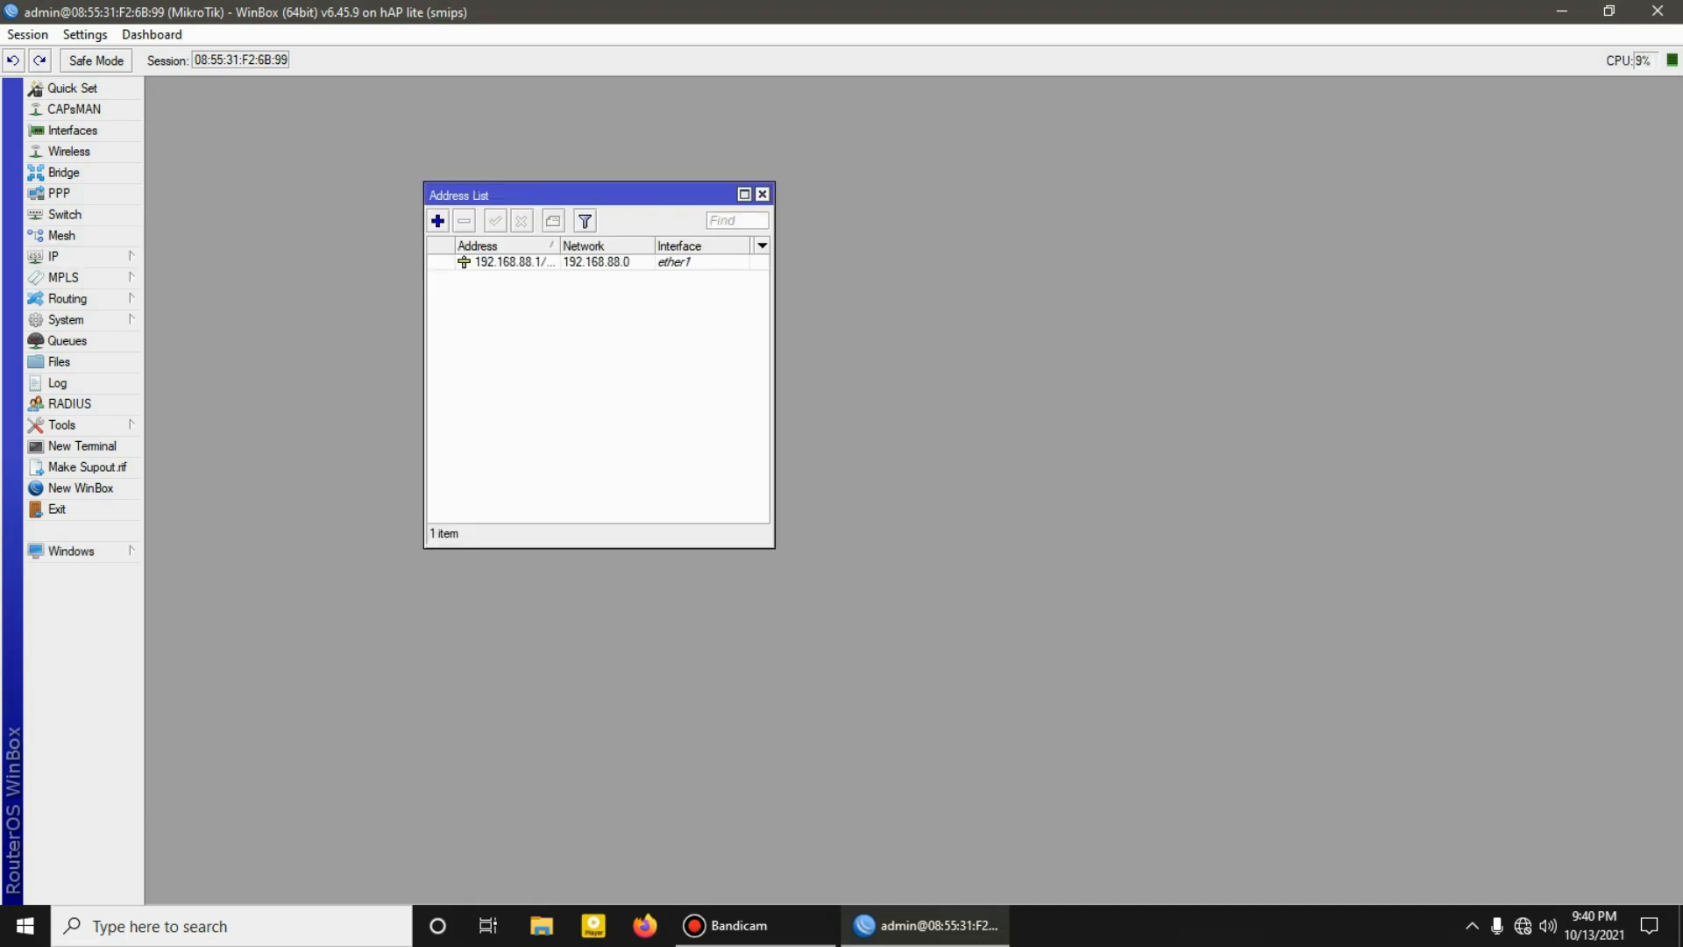
pyautogui.click(762, 195)
pyautogui.click(64, 173)
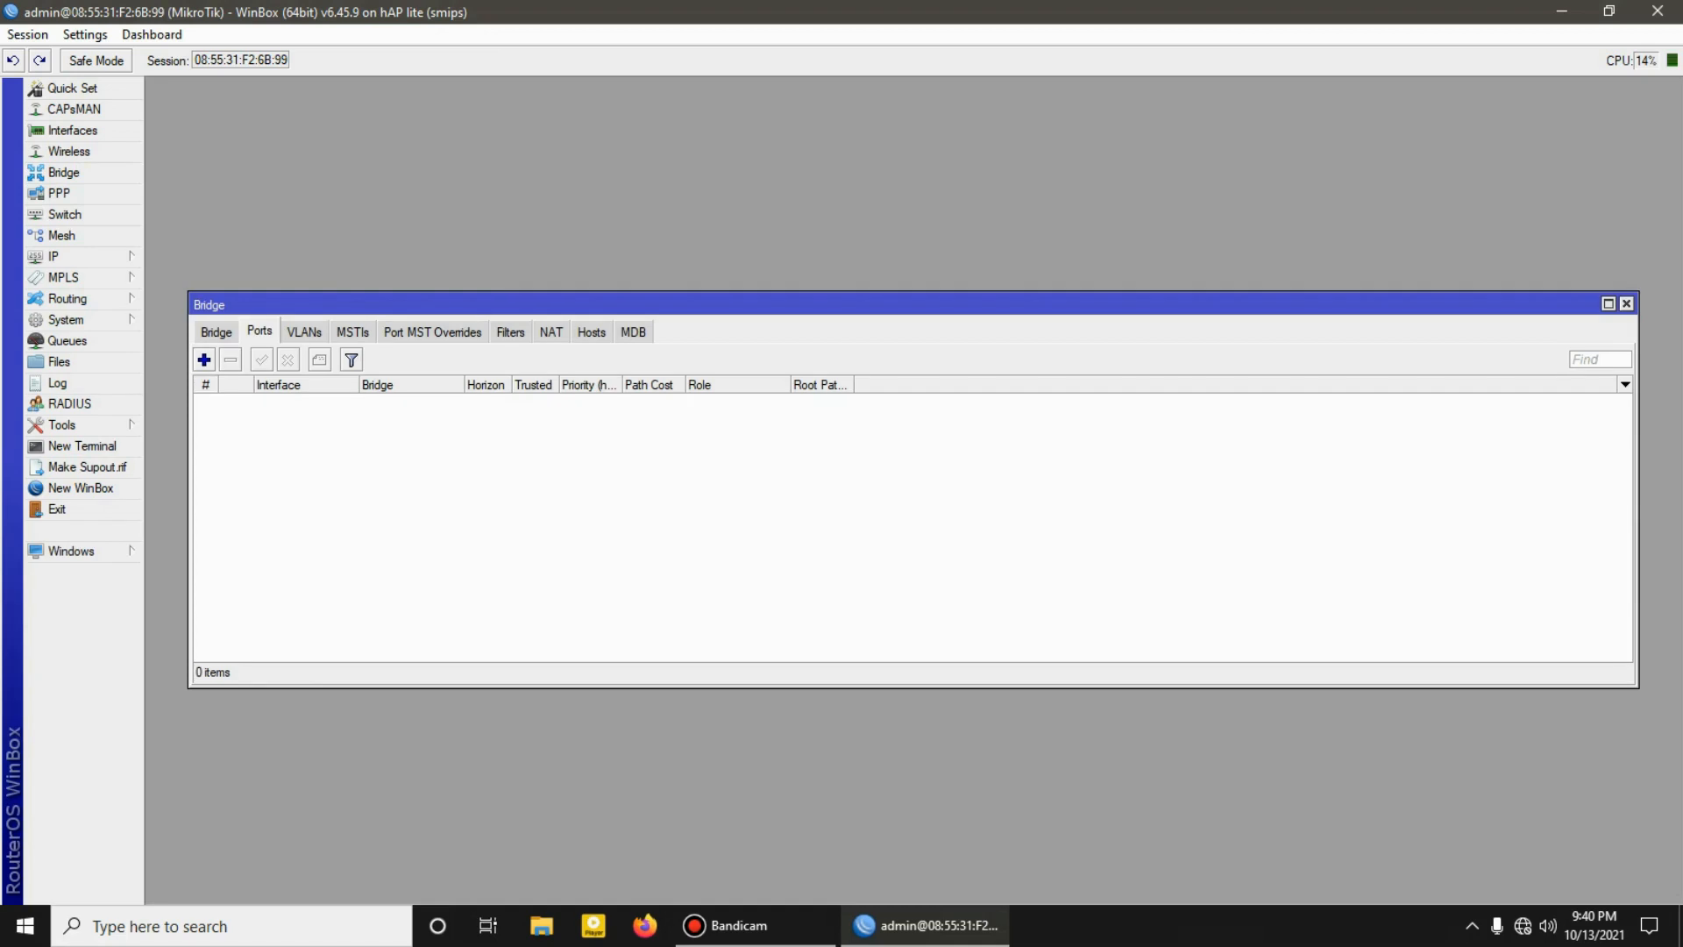
pyautogui.click(216, 332)
pyautogui.click(260, 331)
# Step: In the DHCP client entry for wlan1, select yes for Add Default Route, save it, and close the DHCP client list
pyautogui.click(62, 256)
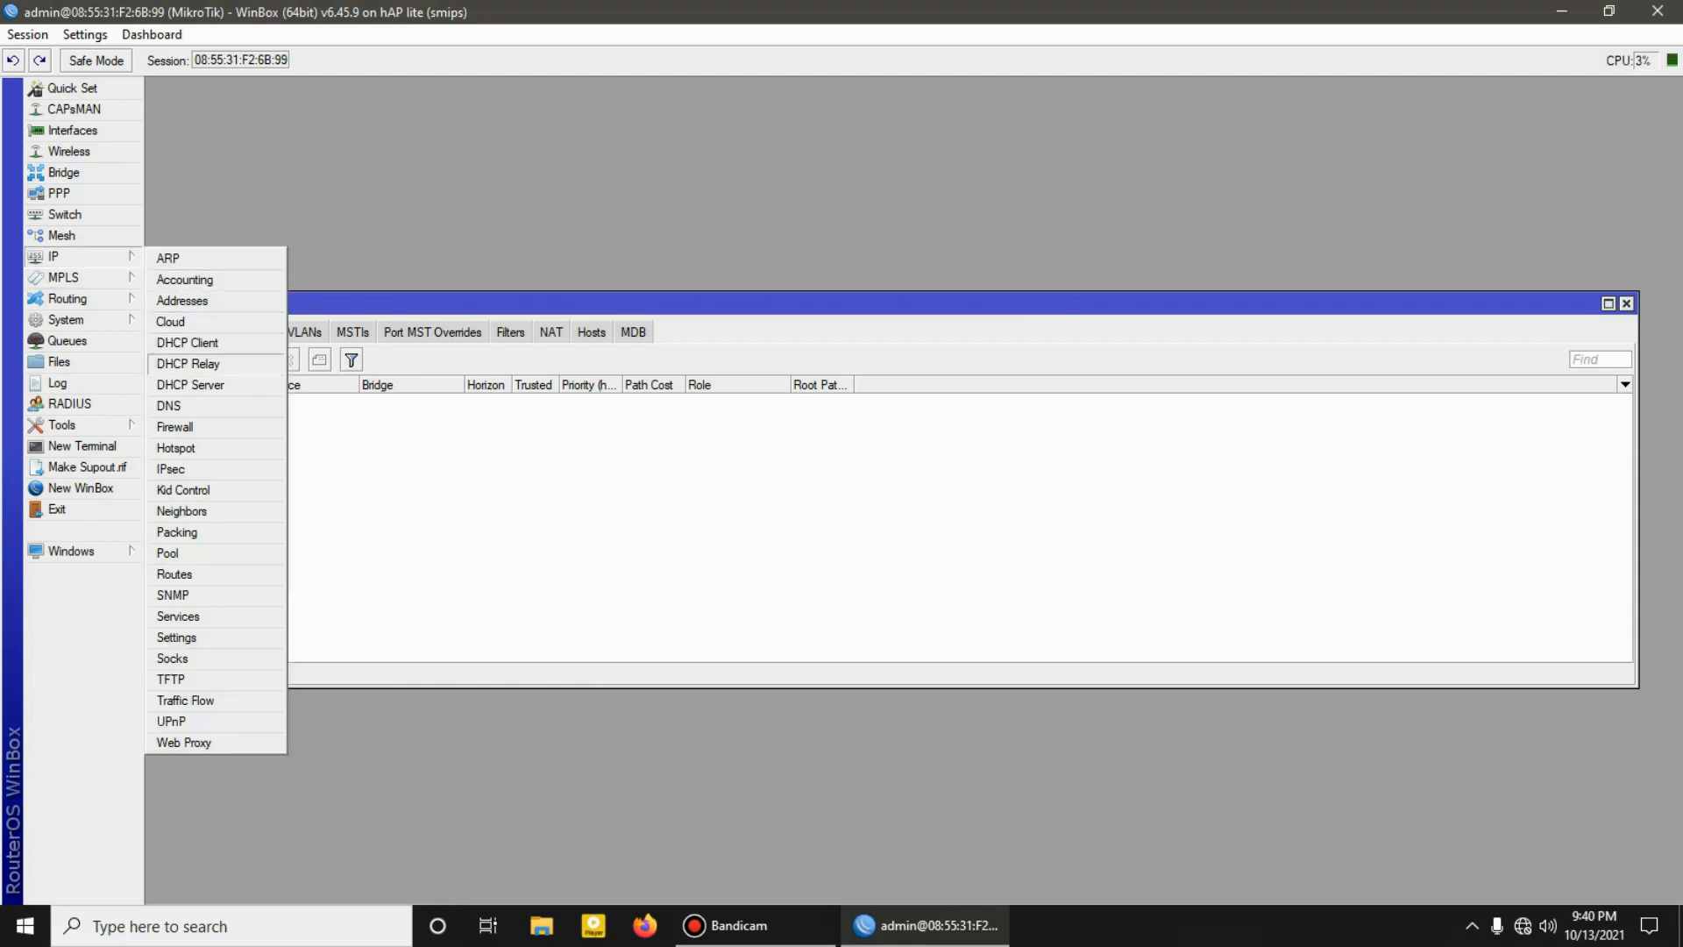
pyautogui.click(187, 342)
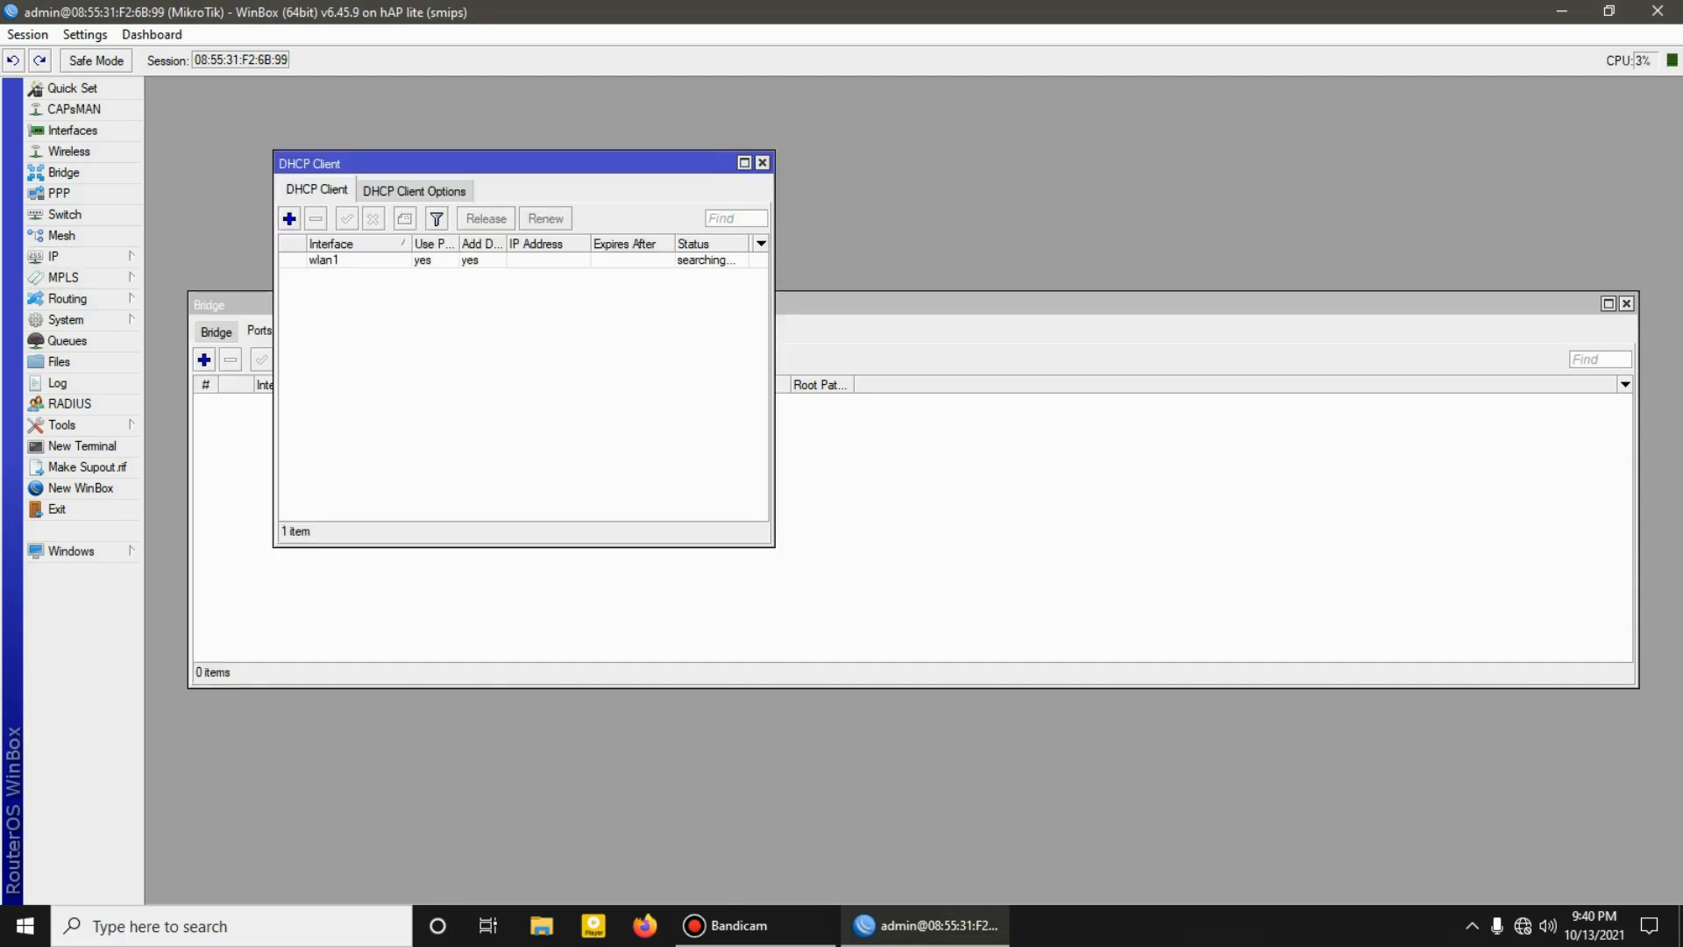
pyautogui.doubleClick(333, 259)
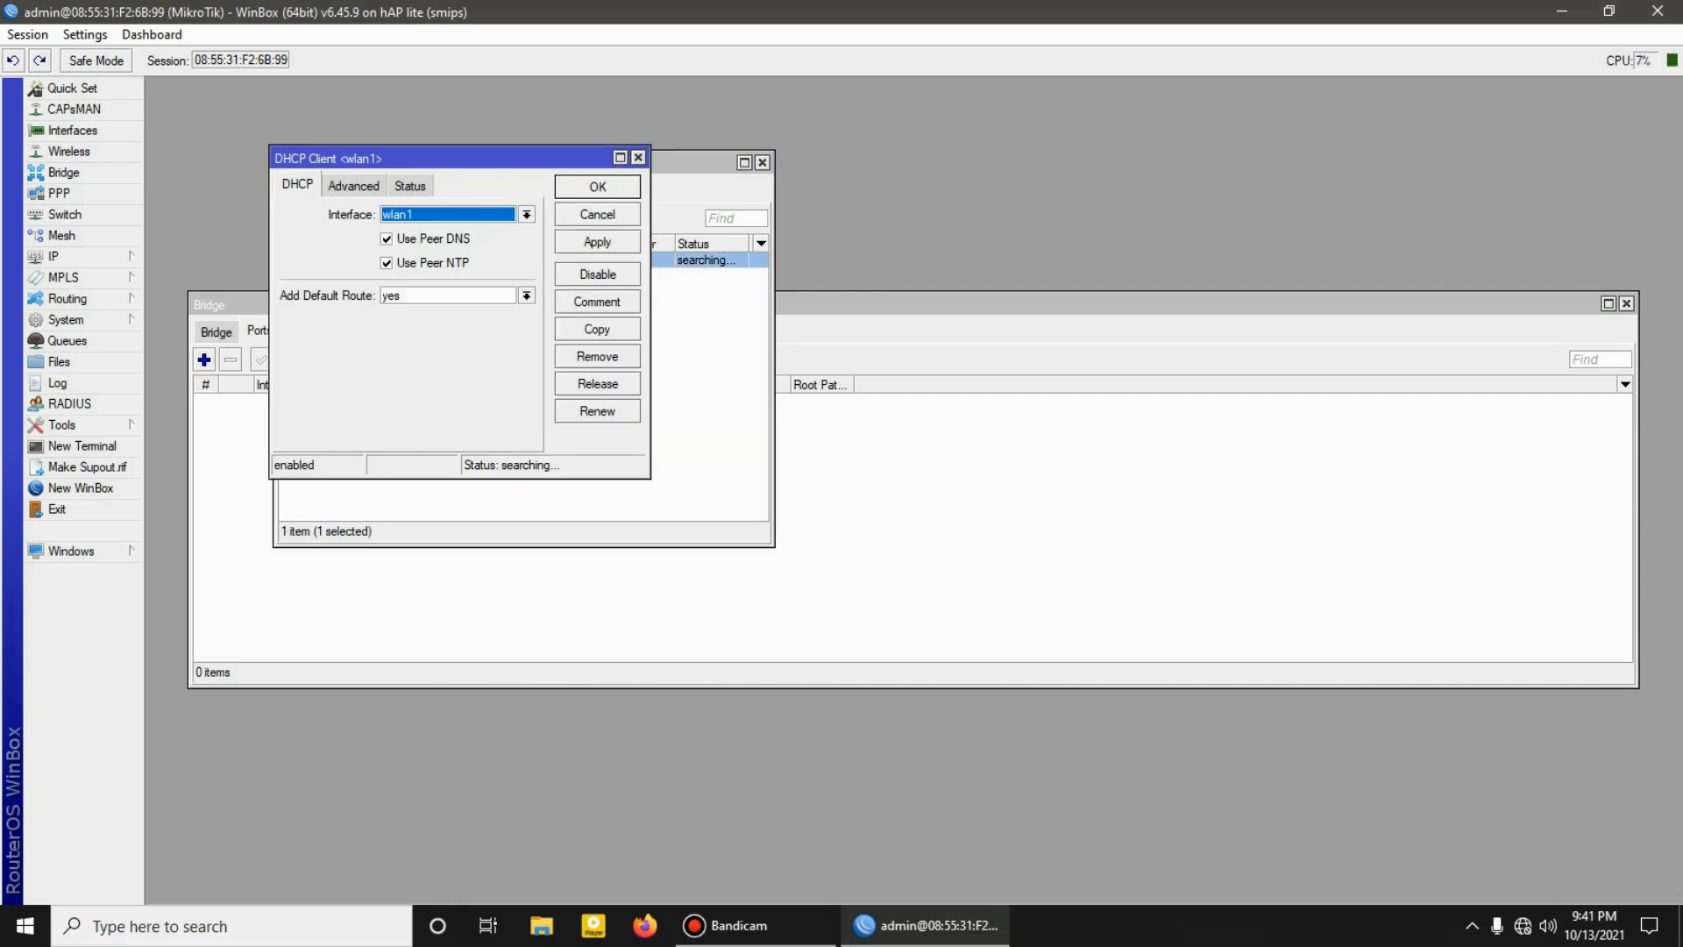
pyautogui.click(527, 295)
pyautogui.click(491, 342)
pyautogui.press('Return')
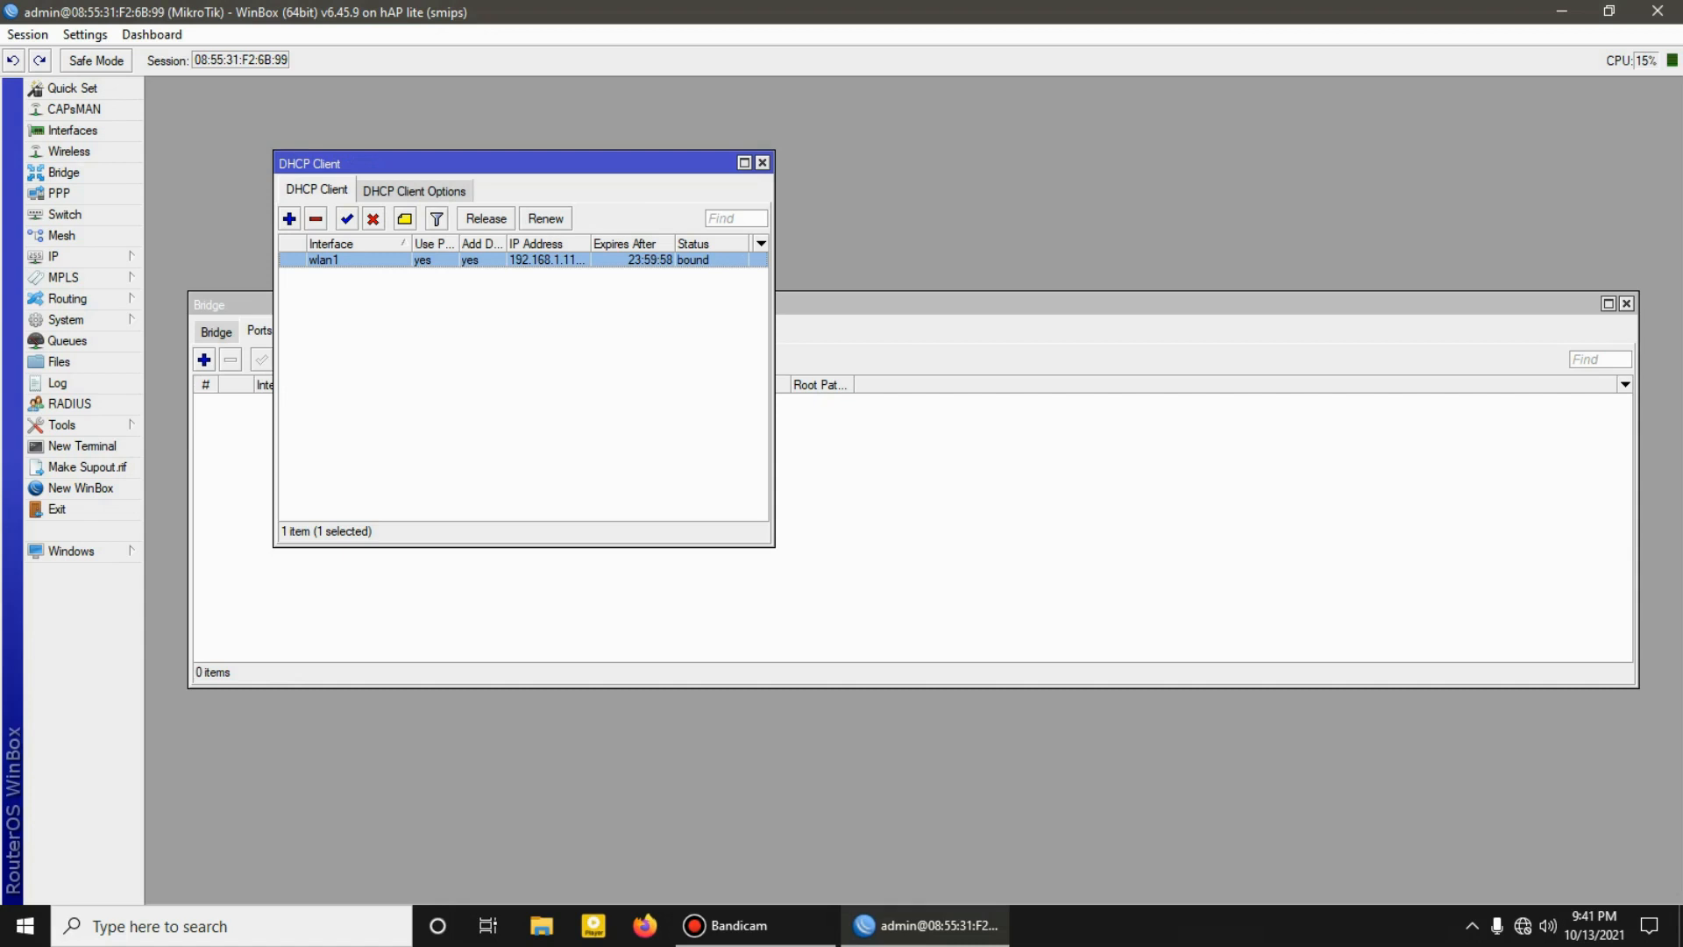
pyautogui.doubleClick(386, 259)
pyautogui.press('Return')
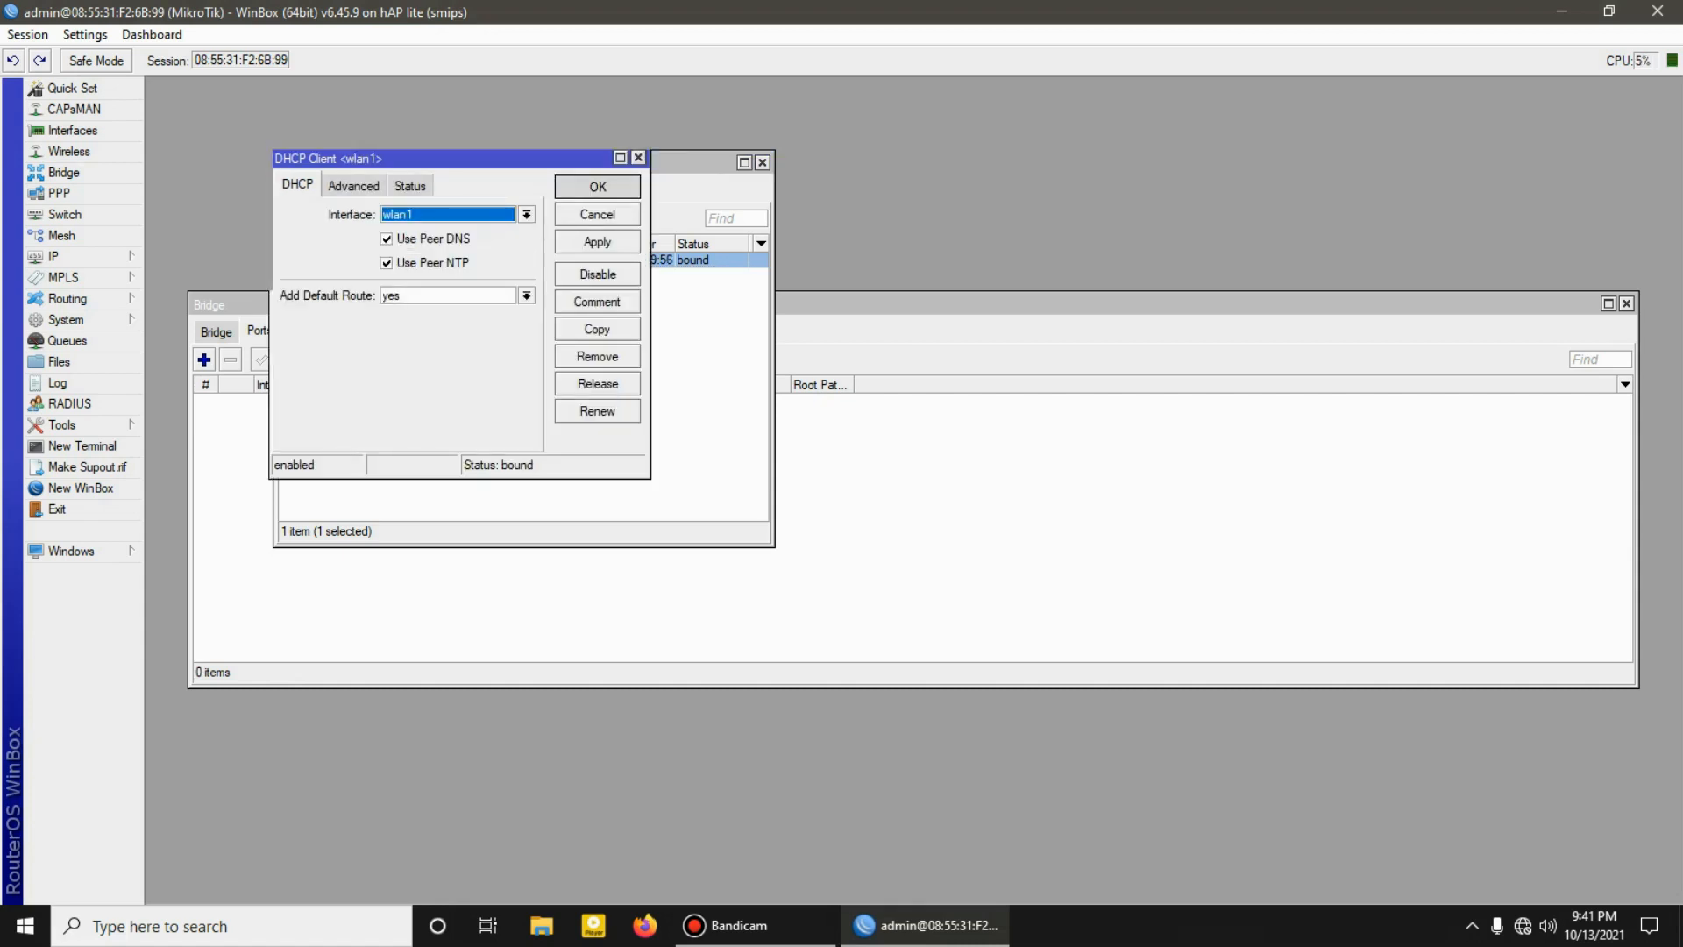
pyautogui.click(761, 162)
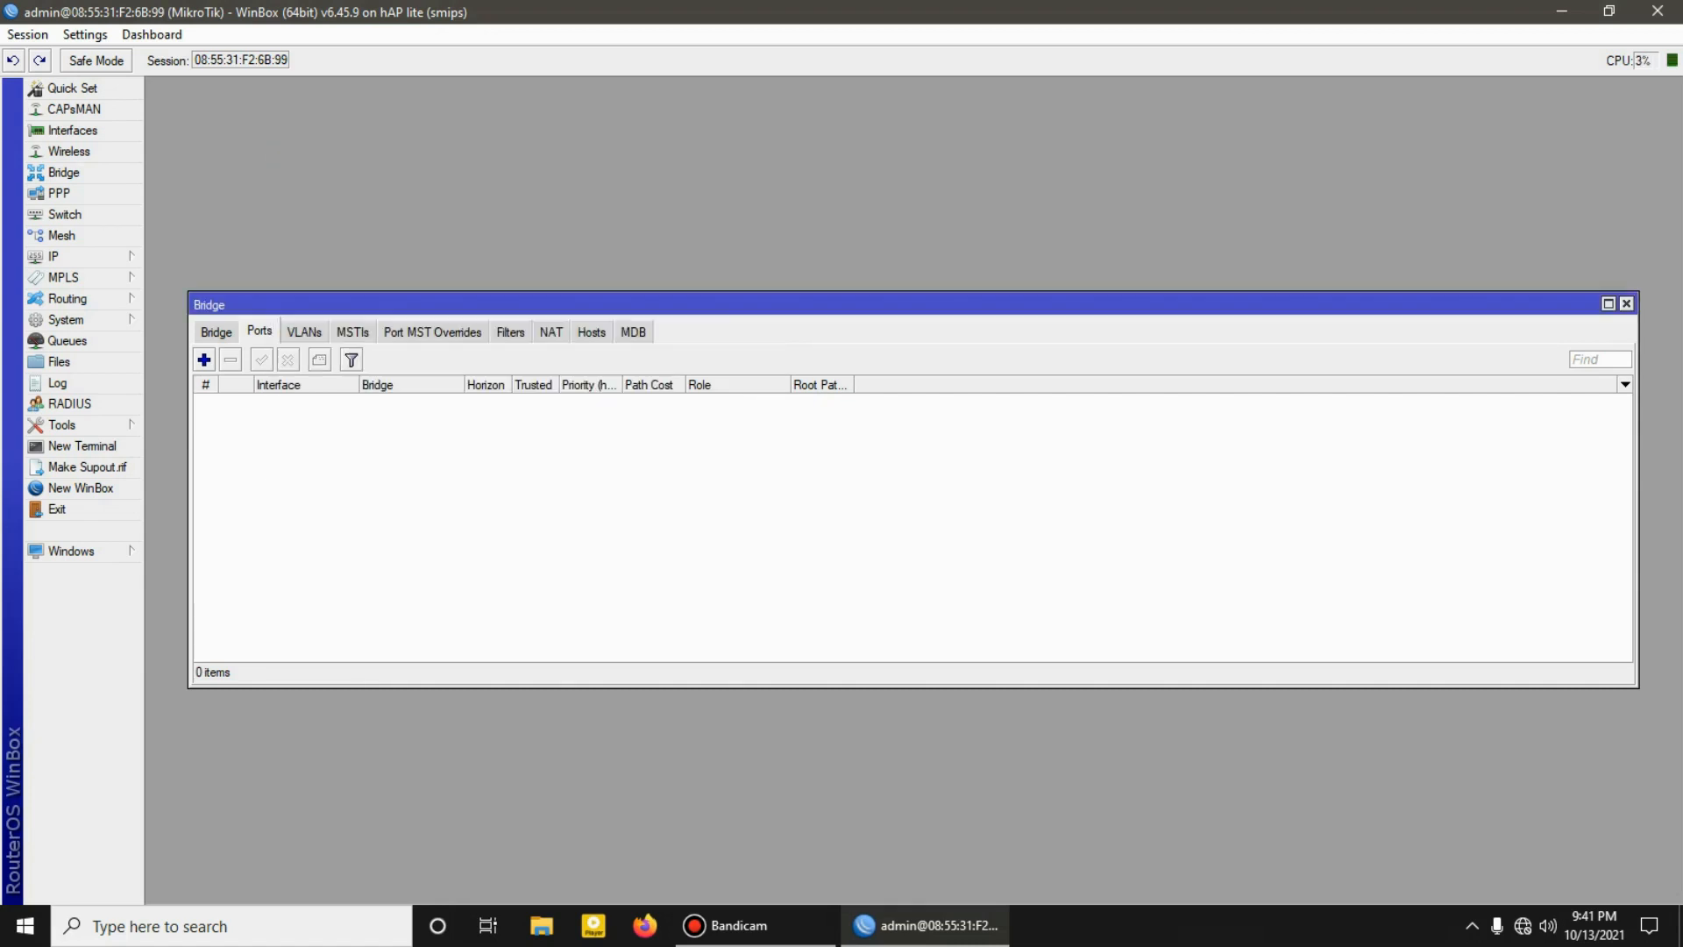
# Step: Add a firewall NAT rule with chain srcnat, out interface wlan1 and action masquerade
pyautogui.click(70, 256)
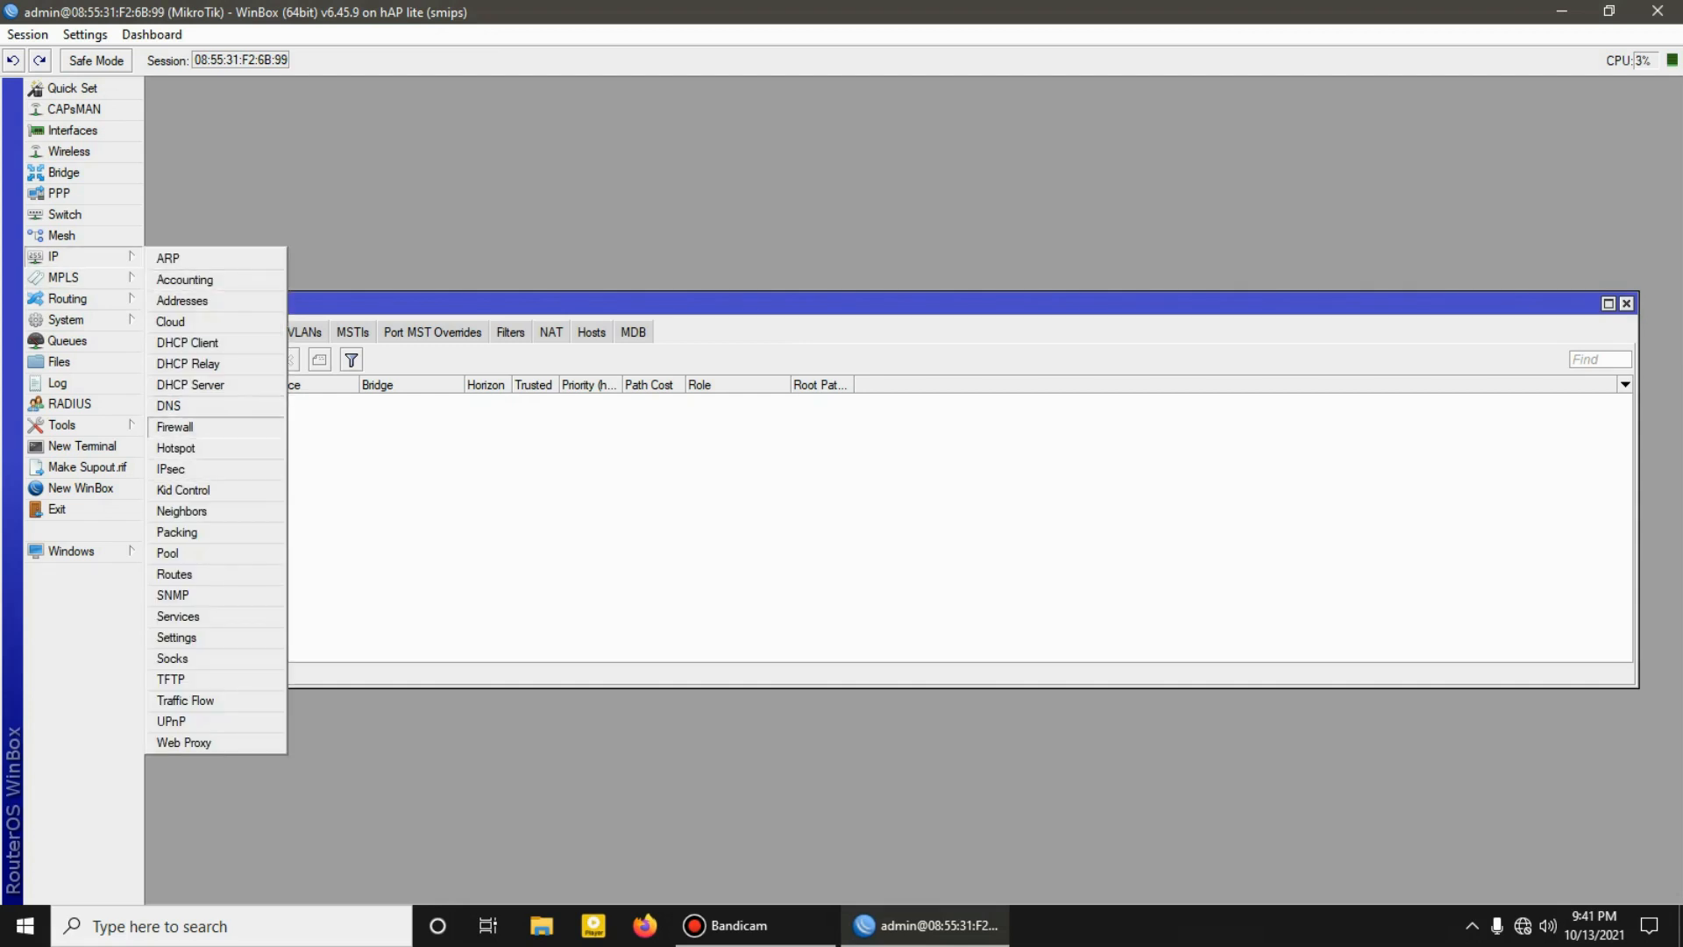
pyautogui.click(175, 427)
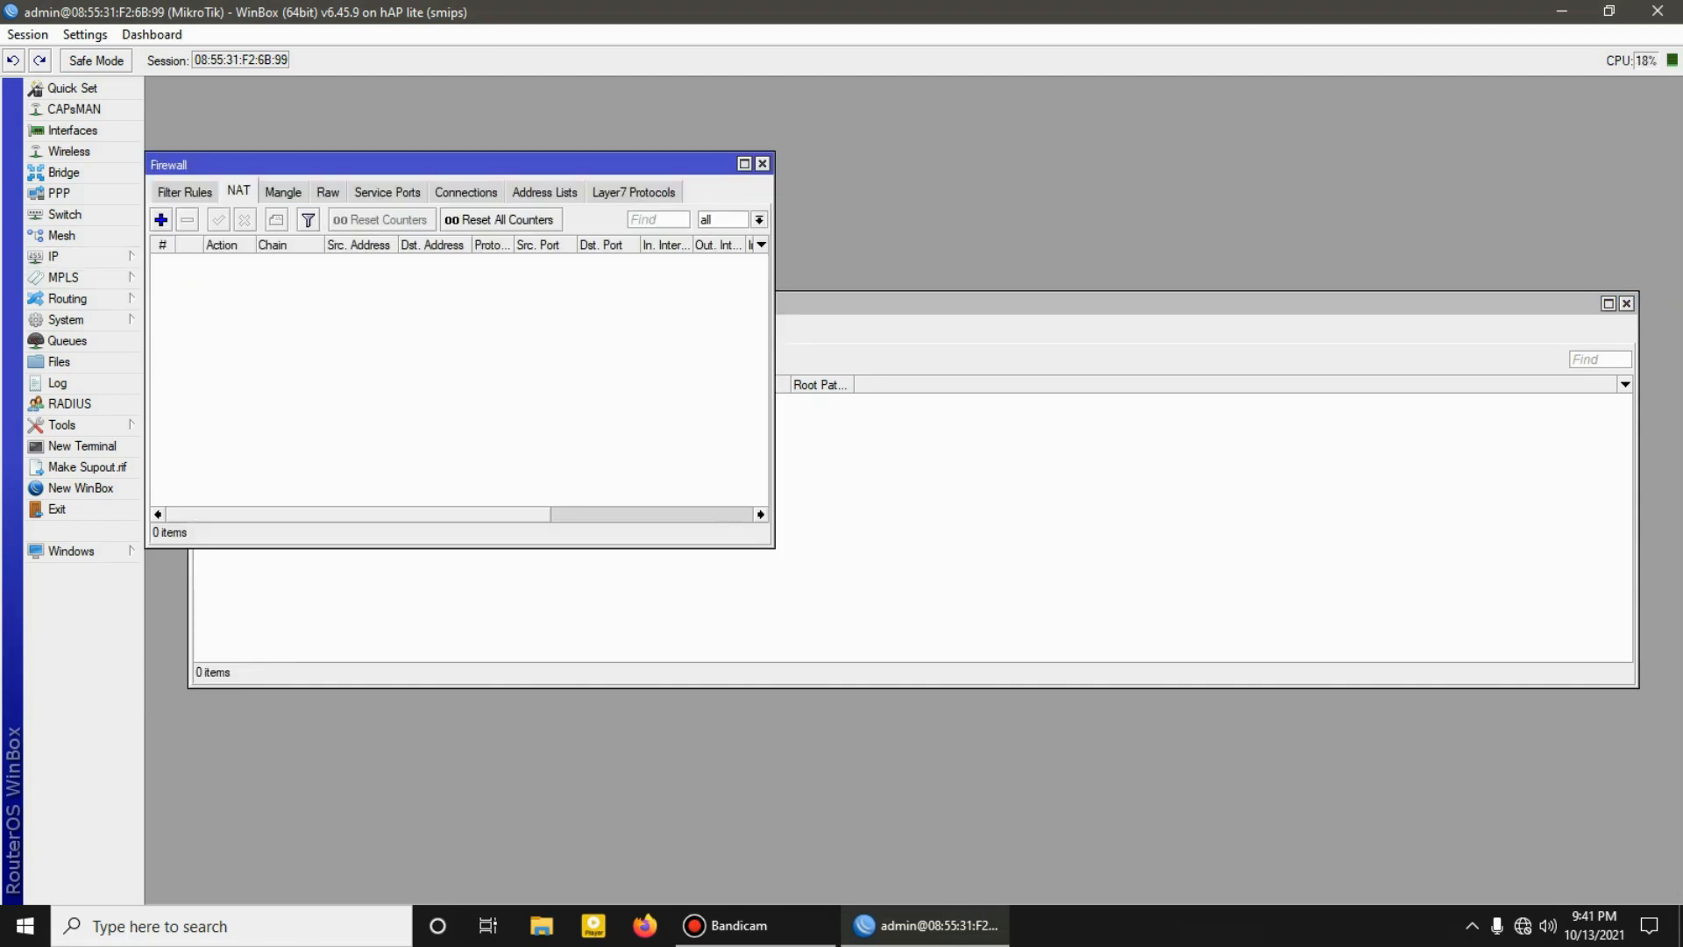
pyautogui.click(160, 220)
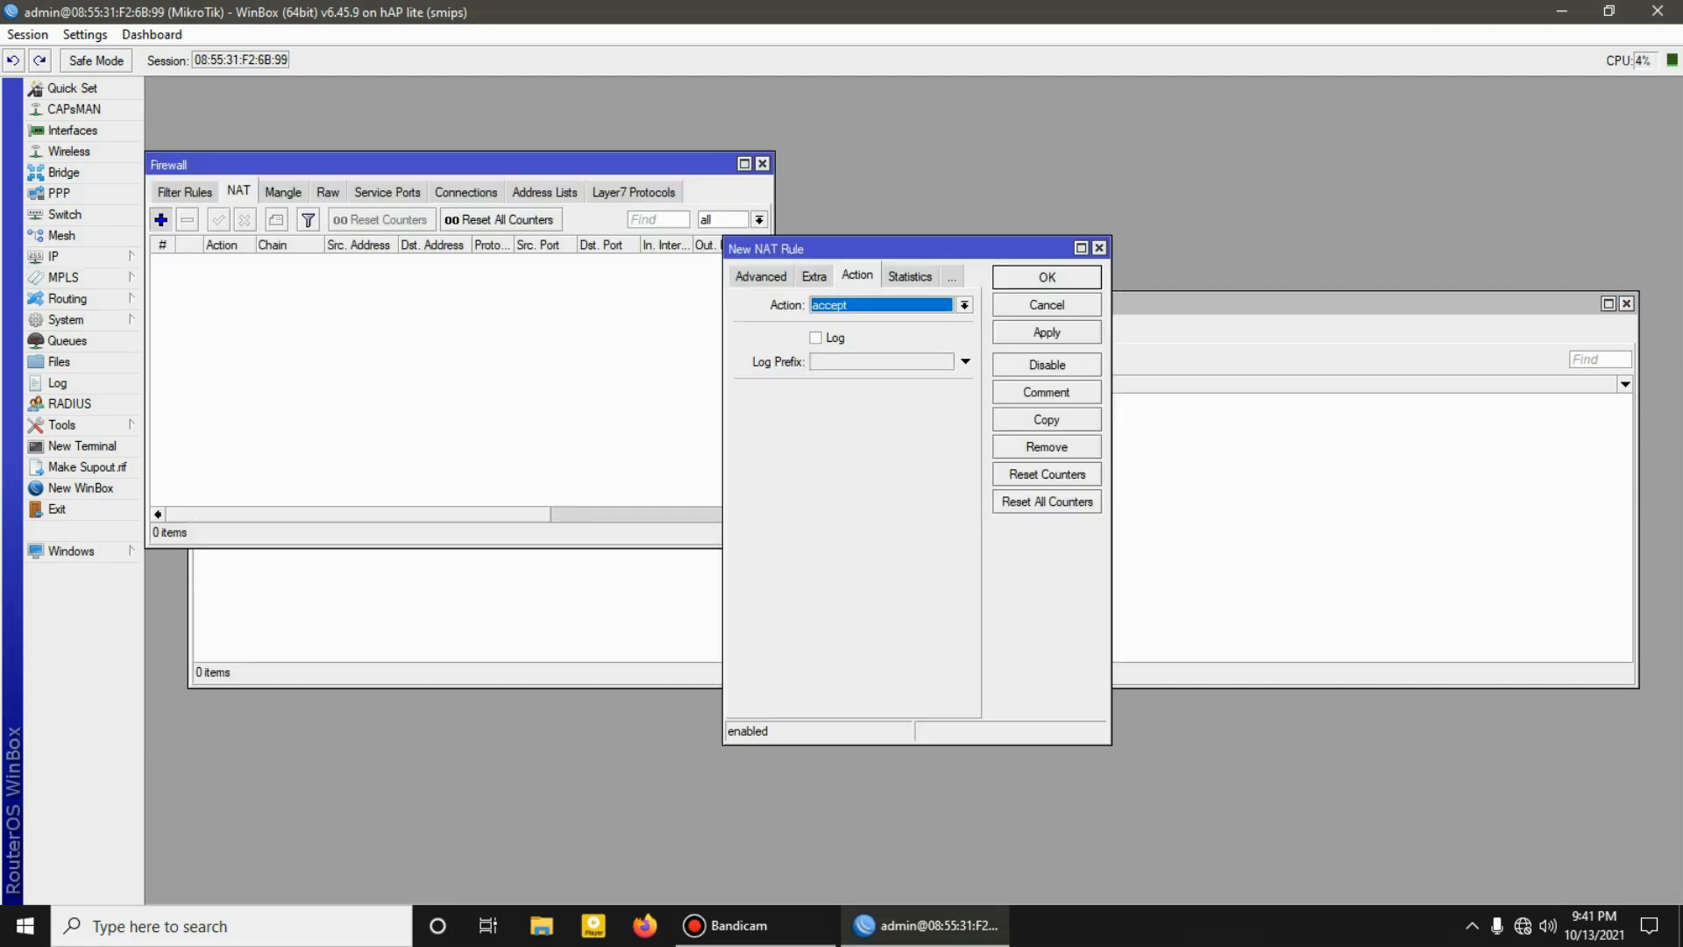
pyautogui.click(760, 276)
pyautogui.click(756, 276)
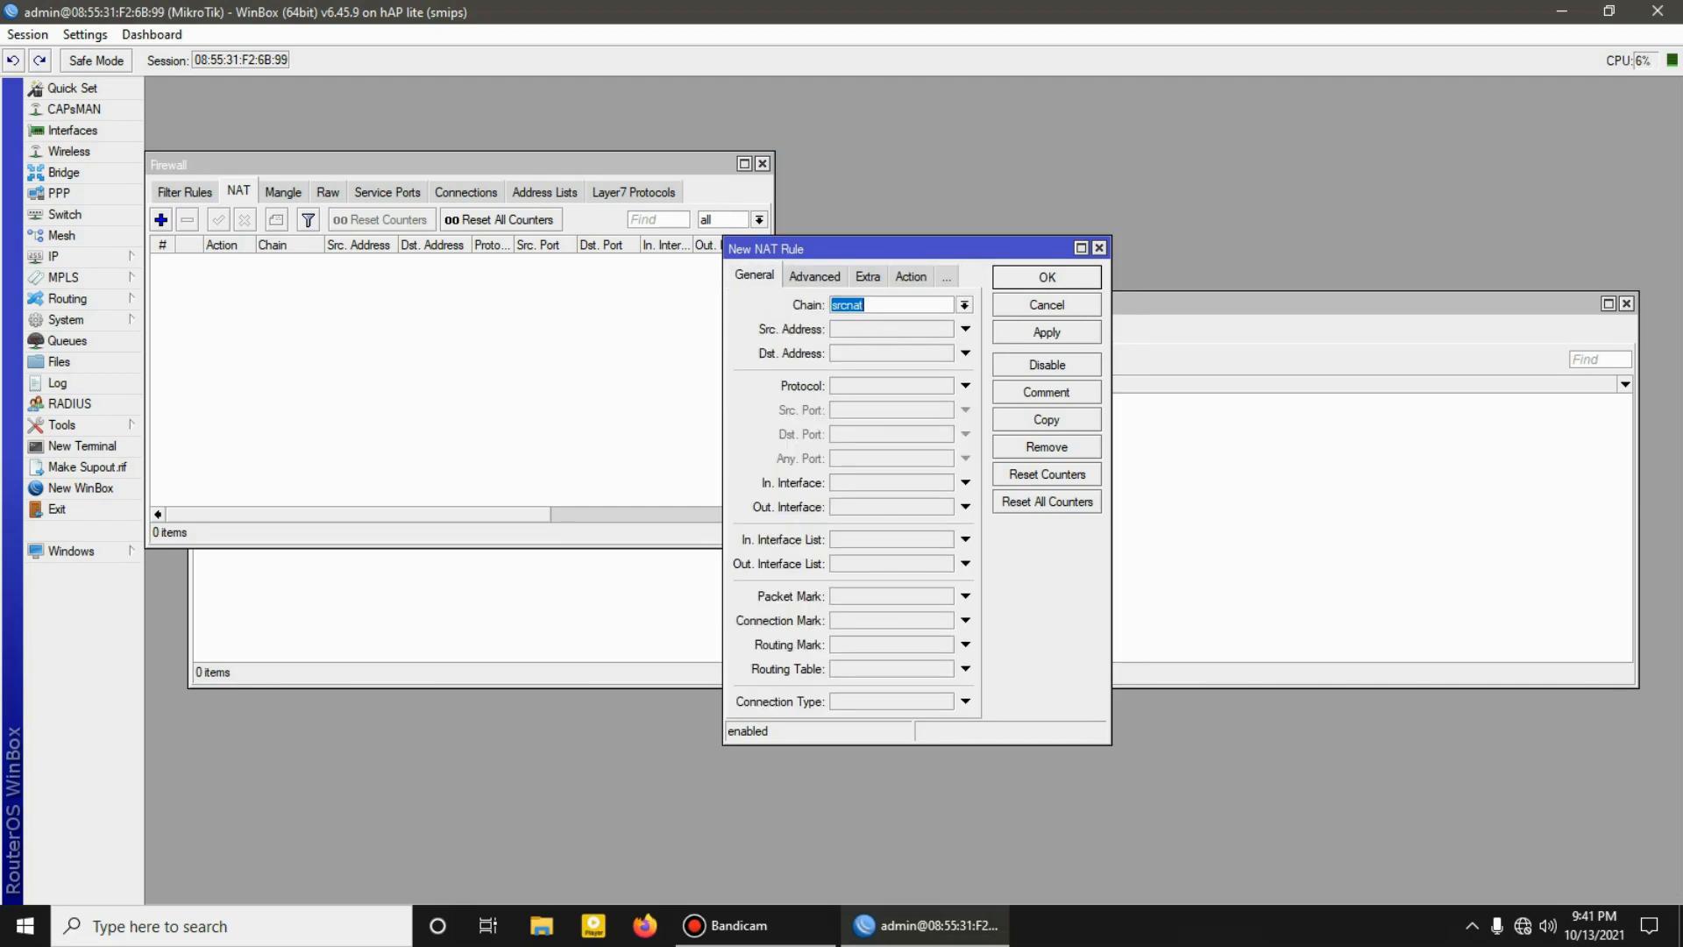
pyautogui.click(965, 506)
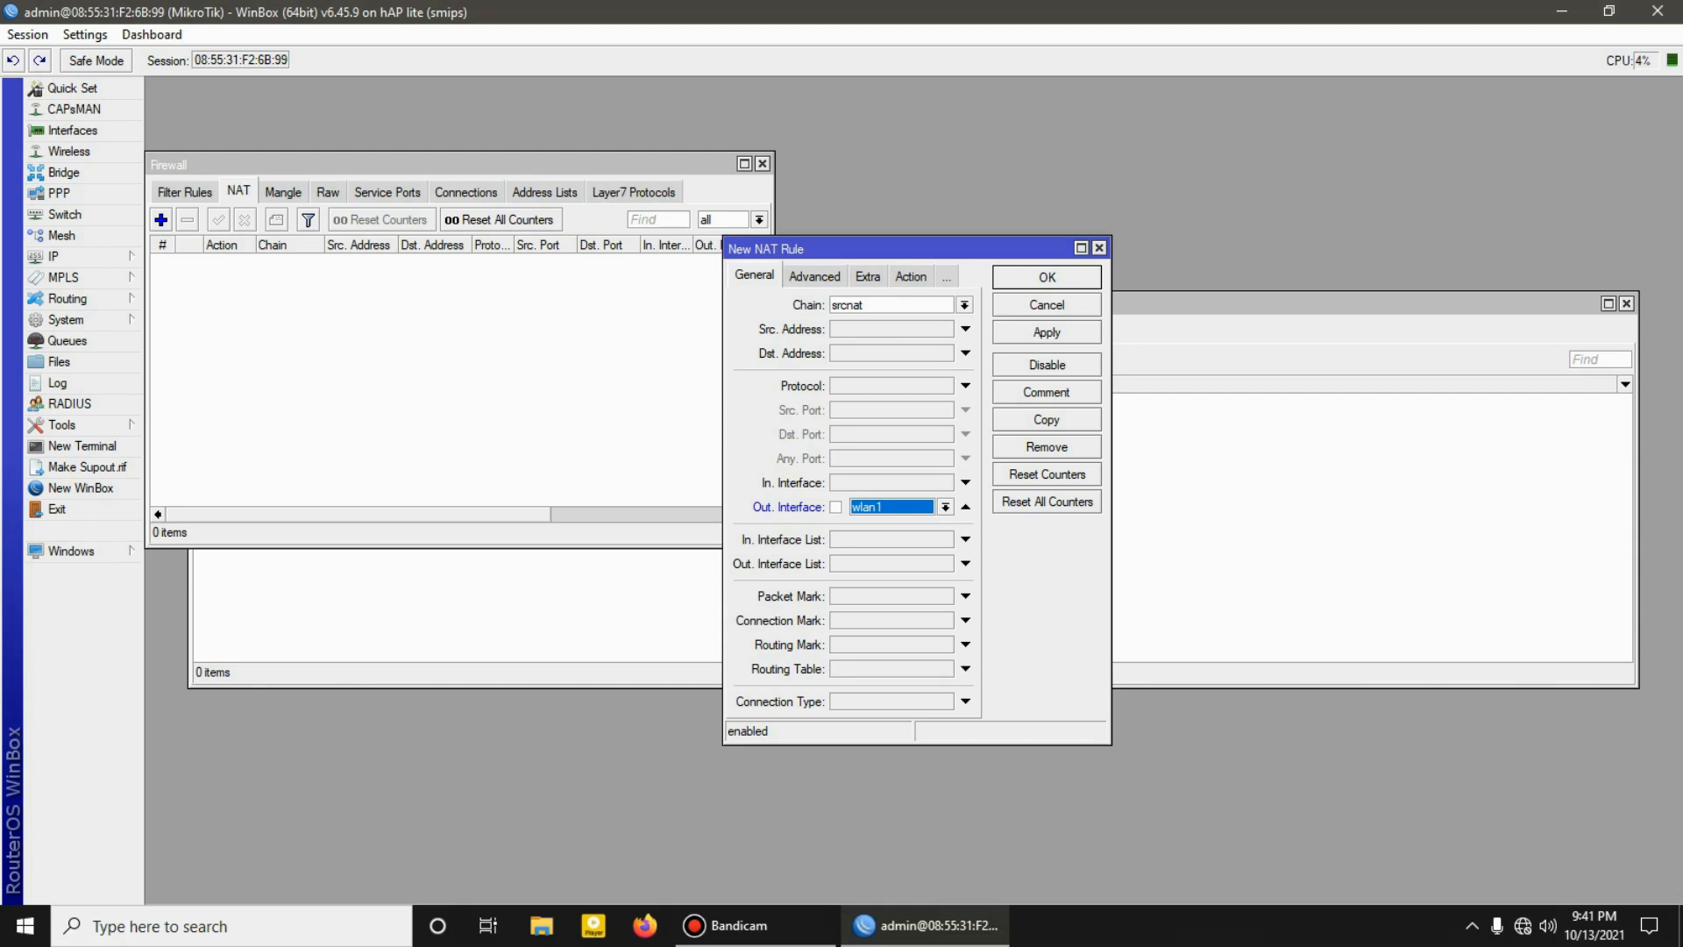
pyautogui.click(911, 276)
pyautogui.click(965, 305)
pyautogui.click(876, 404)
pyautogui.click(1046, 333)
pyautogui.click(1047, 277)
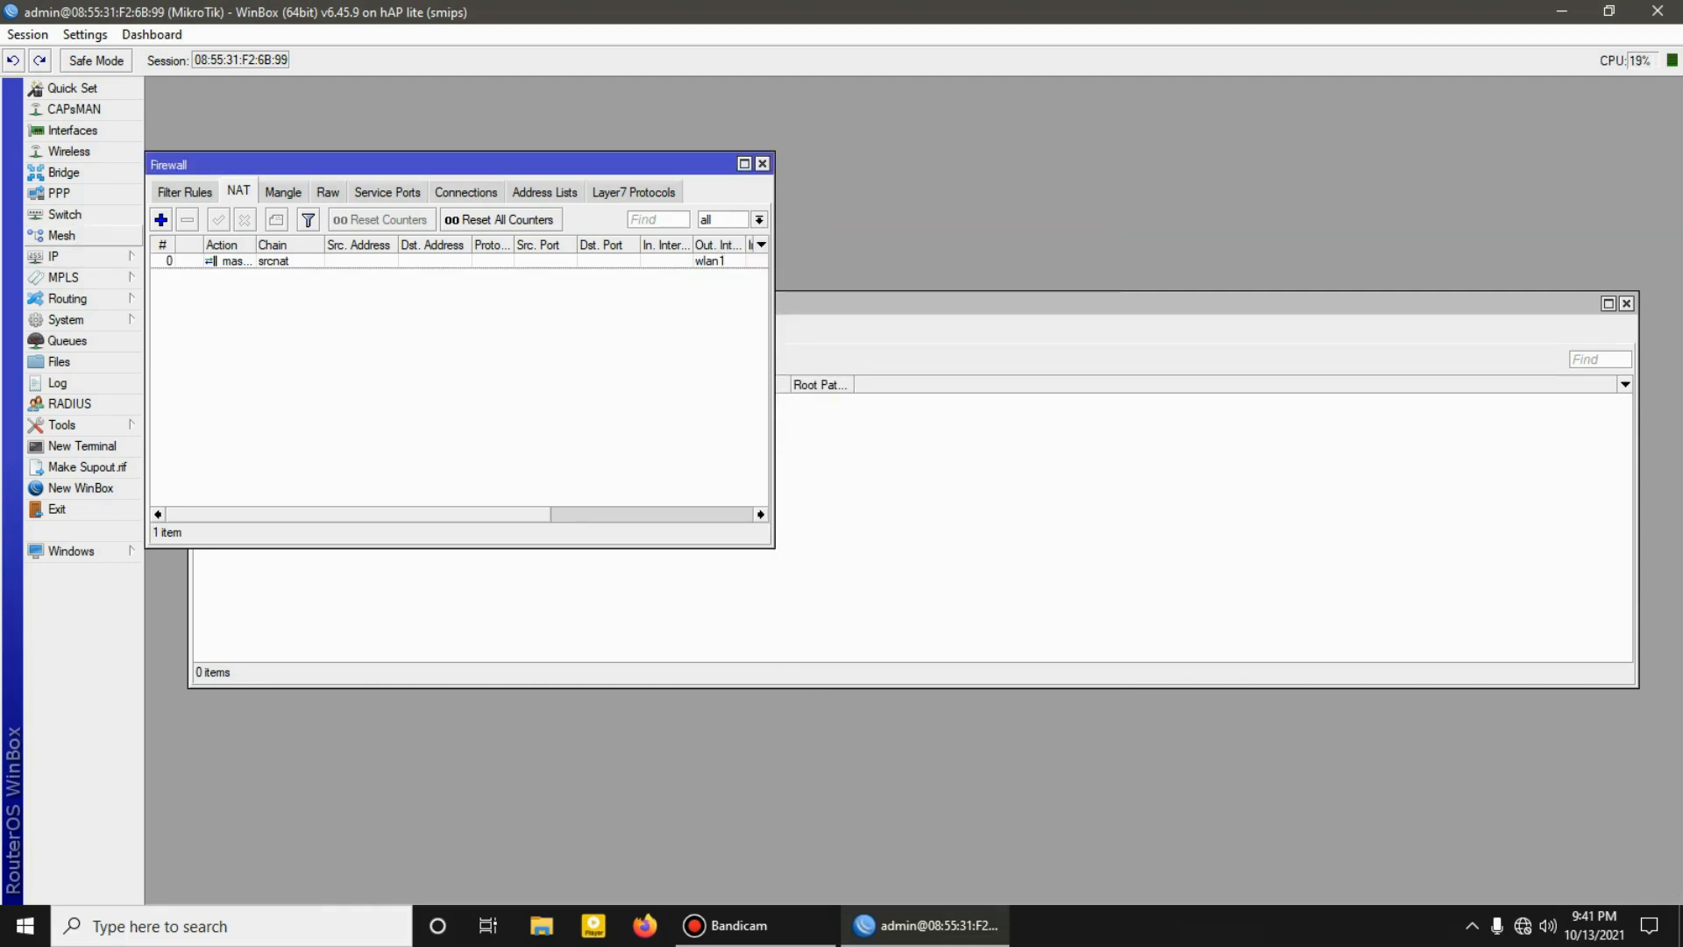
# Step: Create a new bridge interface with the default settings and show the bridge port list
pyautogui.click(63, 172)
pyautogui.click(216, 332)
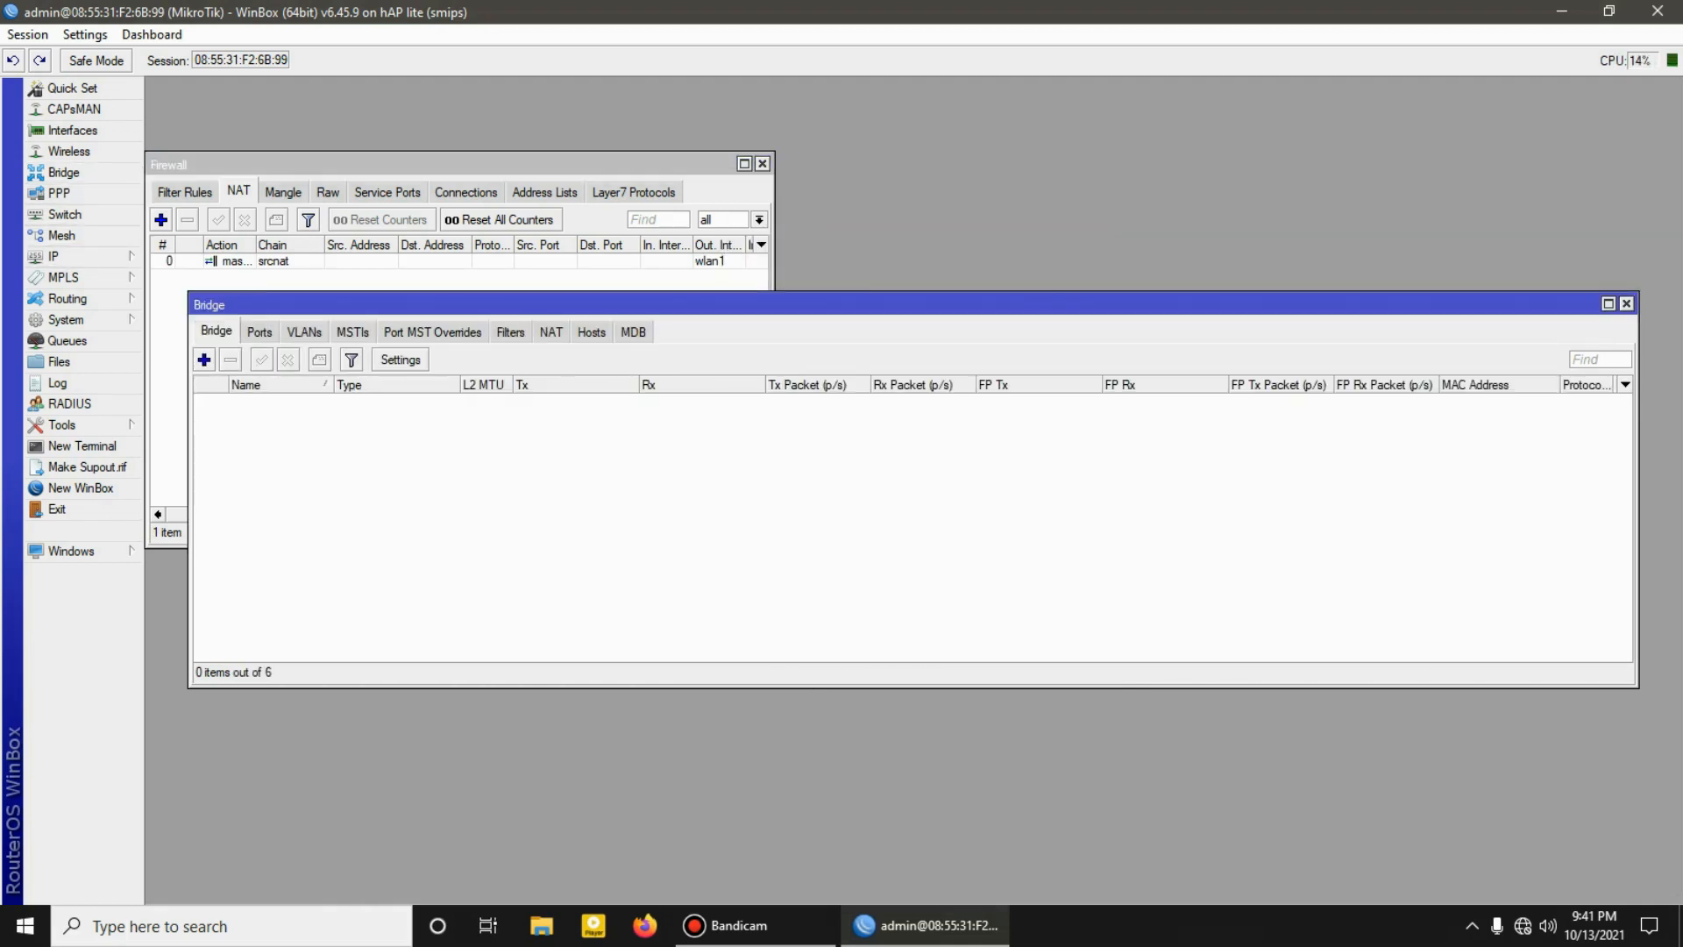
pyautogui.click(204, 360)
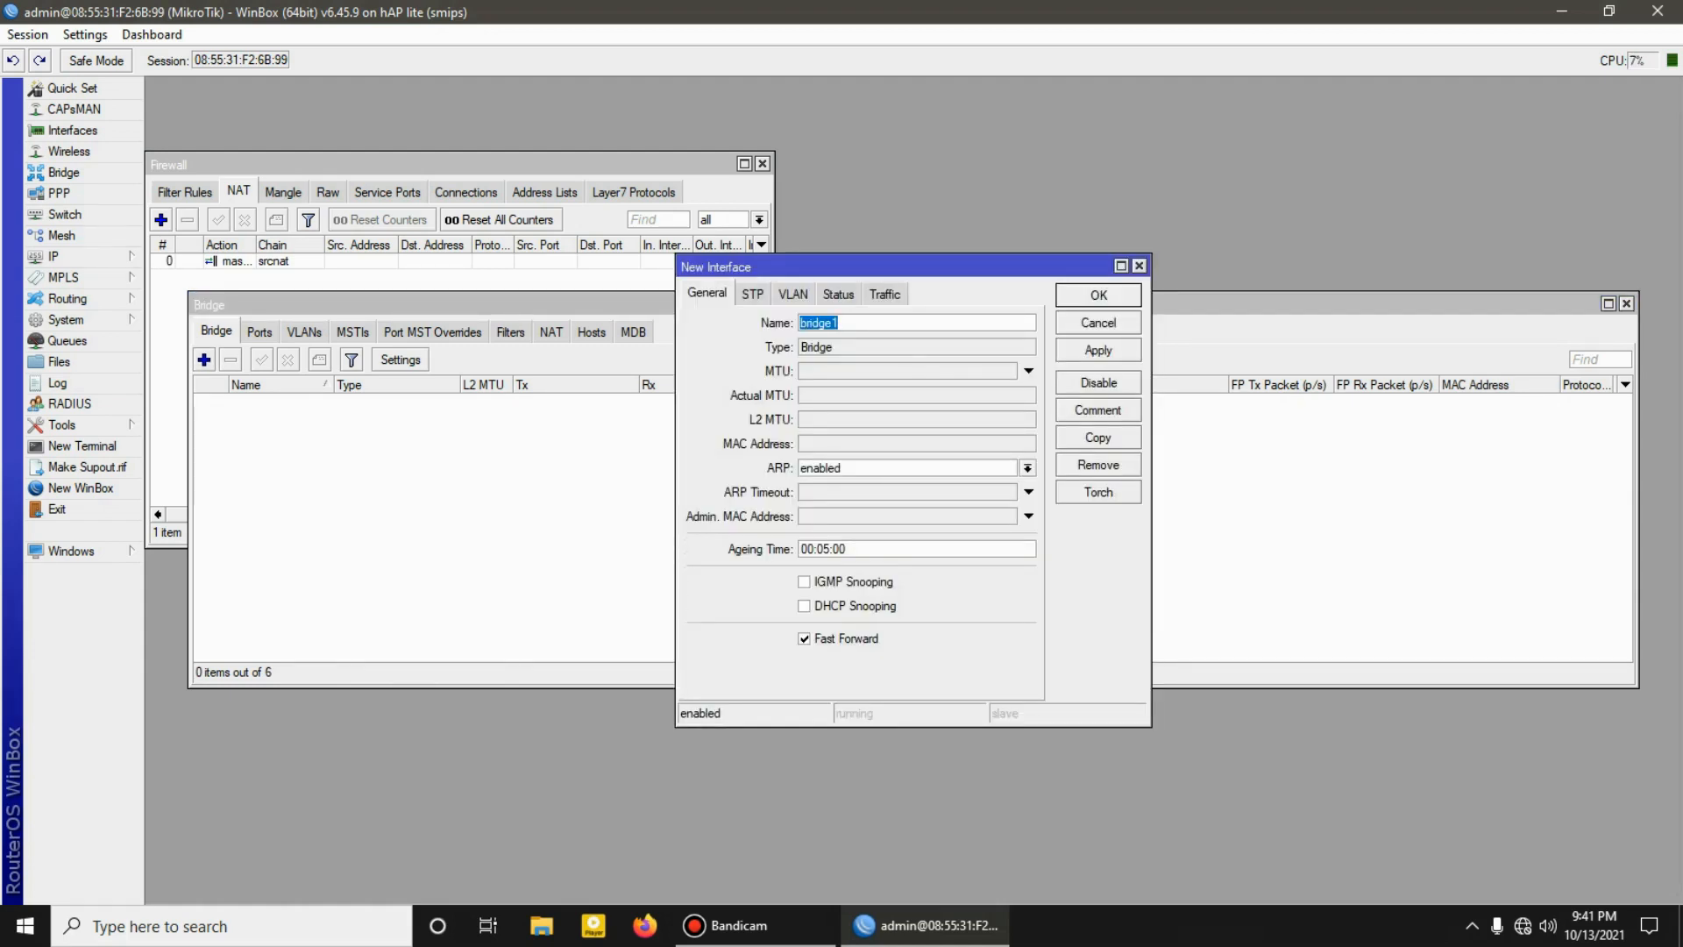
pyautogui.click(1098, 294)
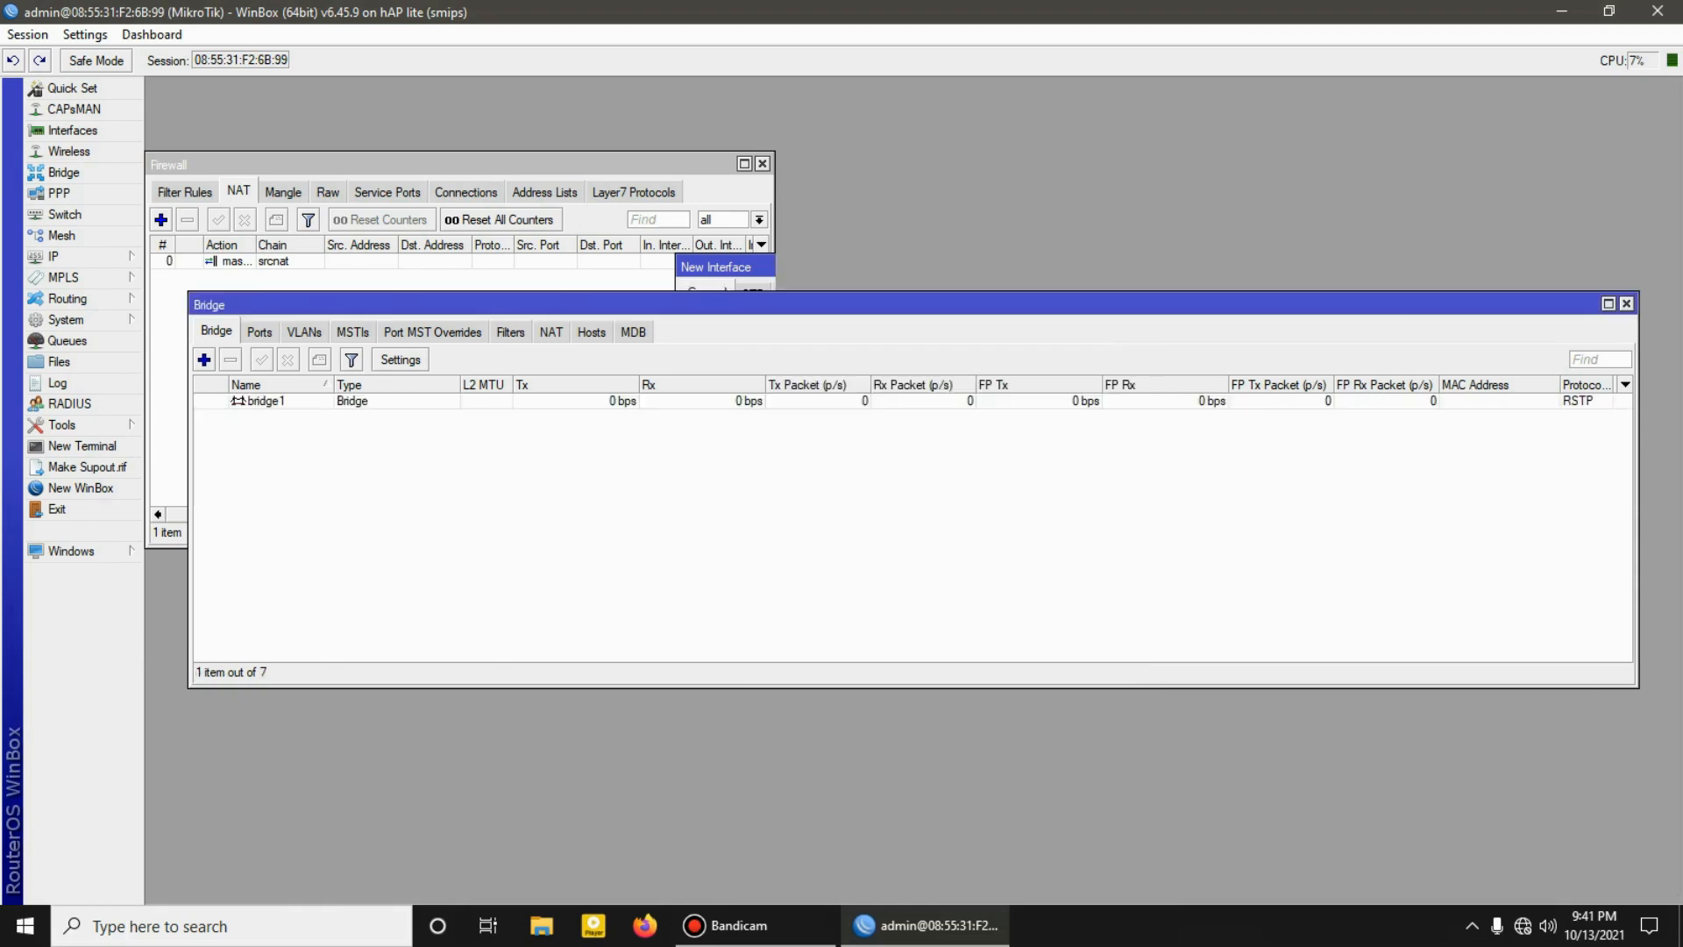
pyautogui.click(259, 332)
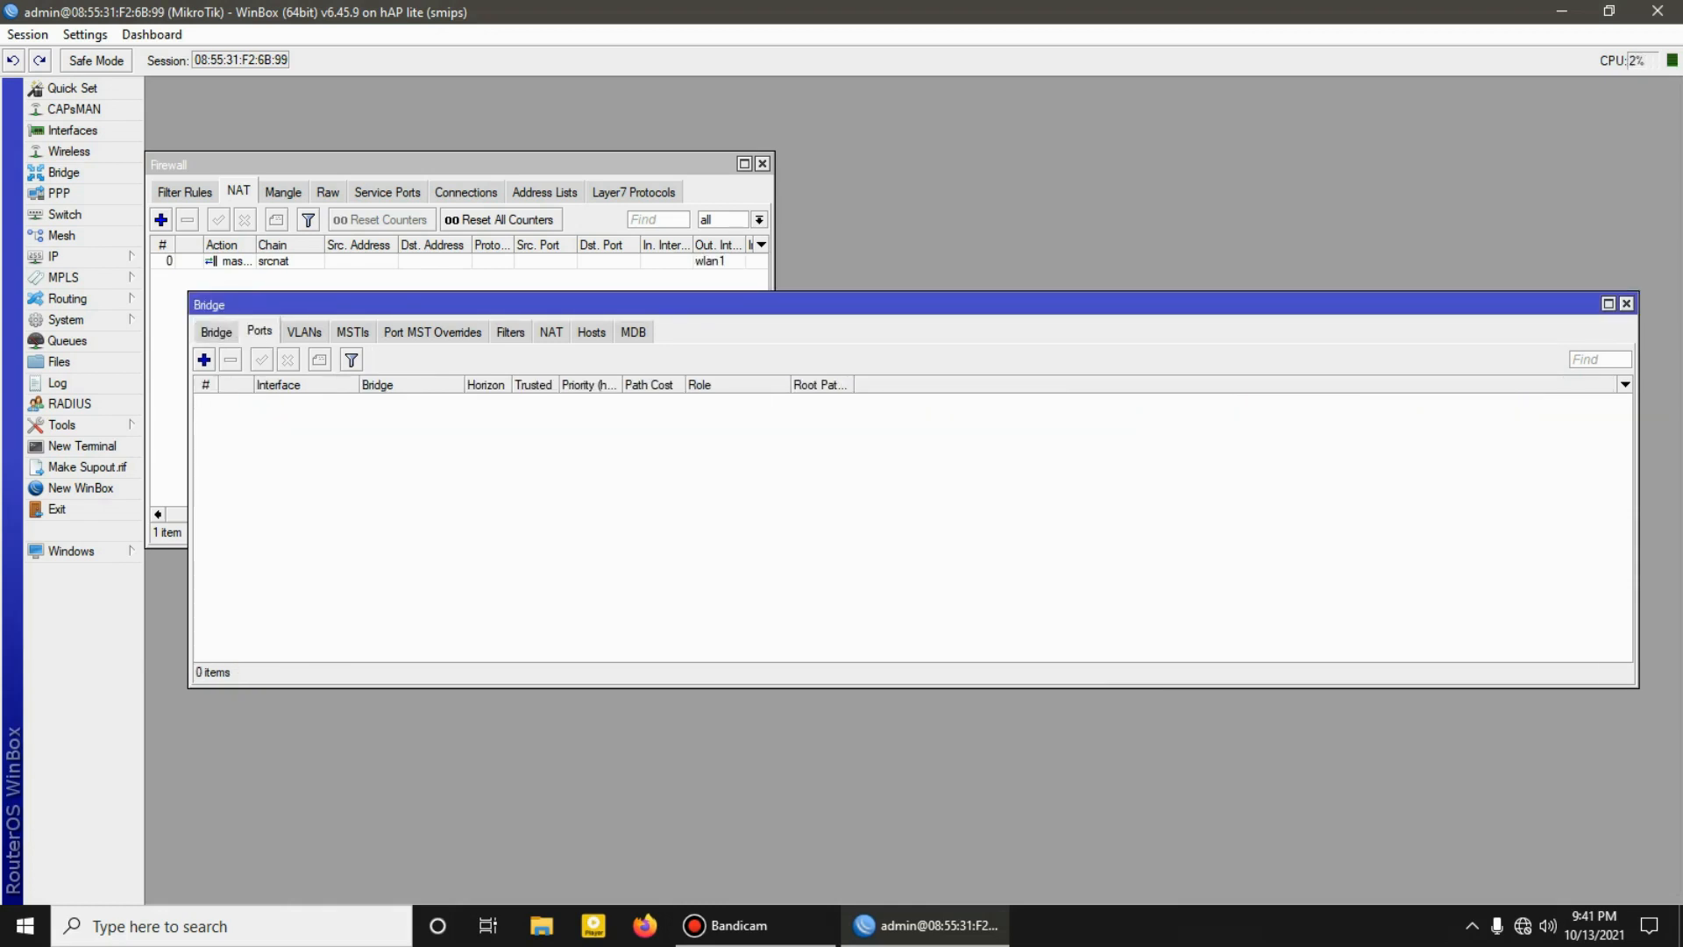
# Step: Remove the 192.168.88.1 address assigned to ether1 from the router's IP address list
pyautogui.click(66, 256)
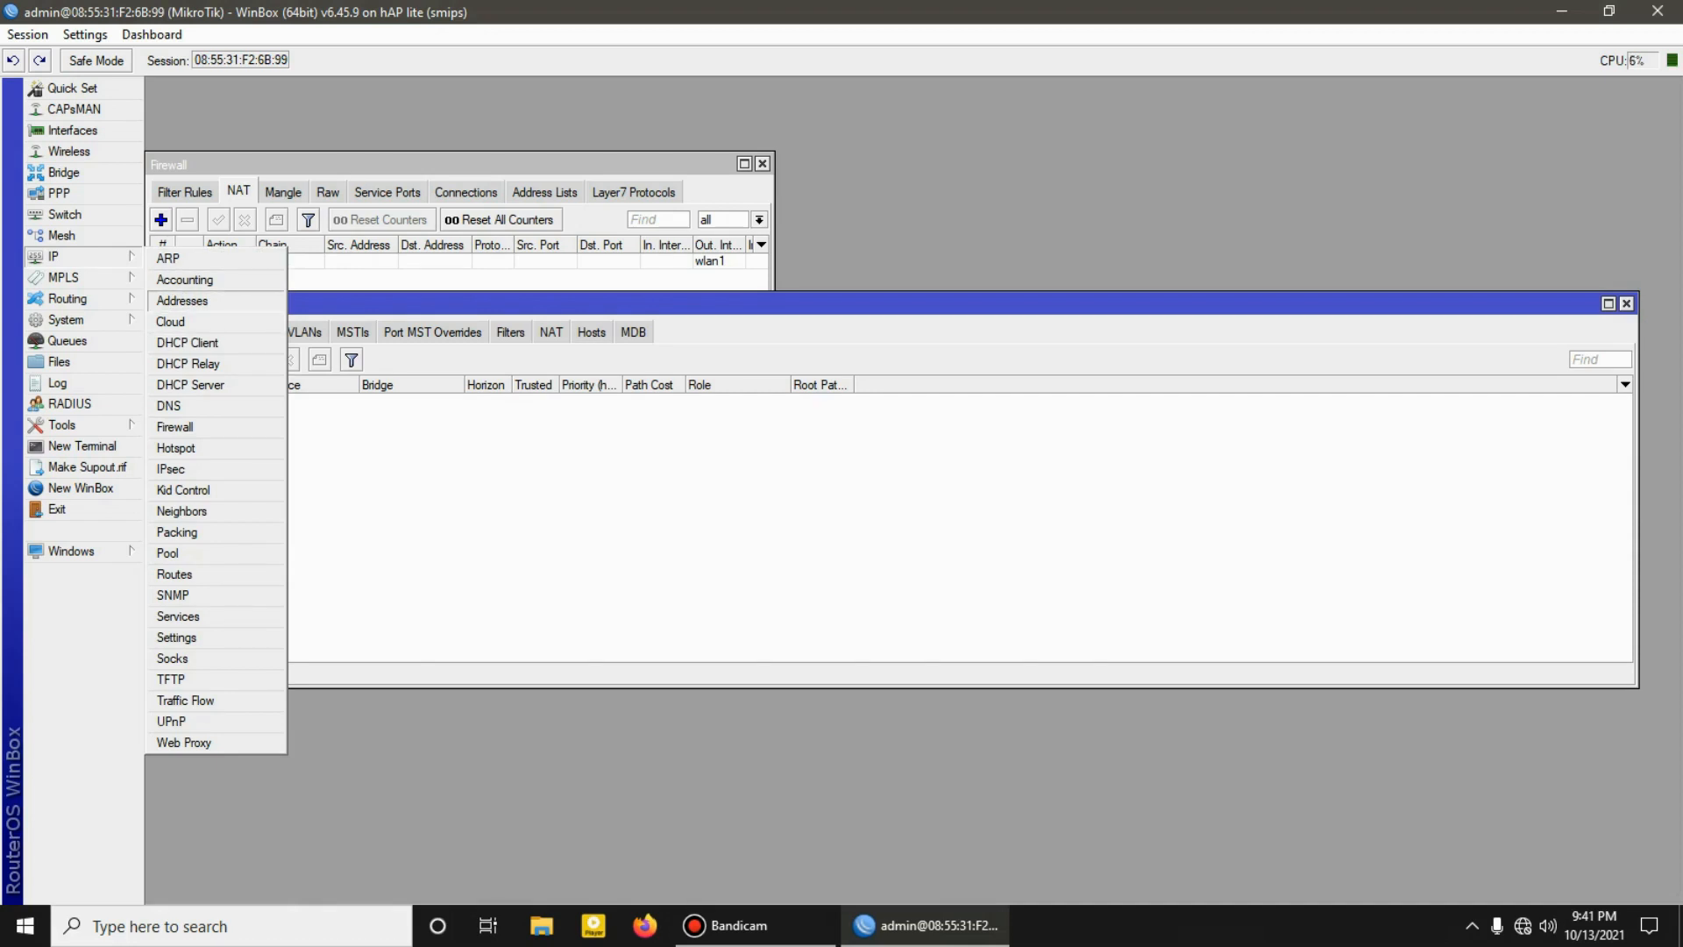
pyautogui.click(182, 299)
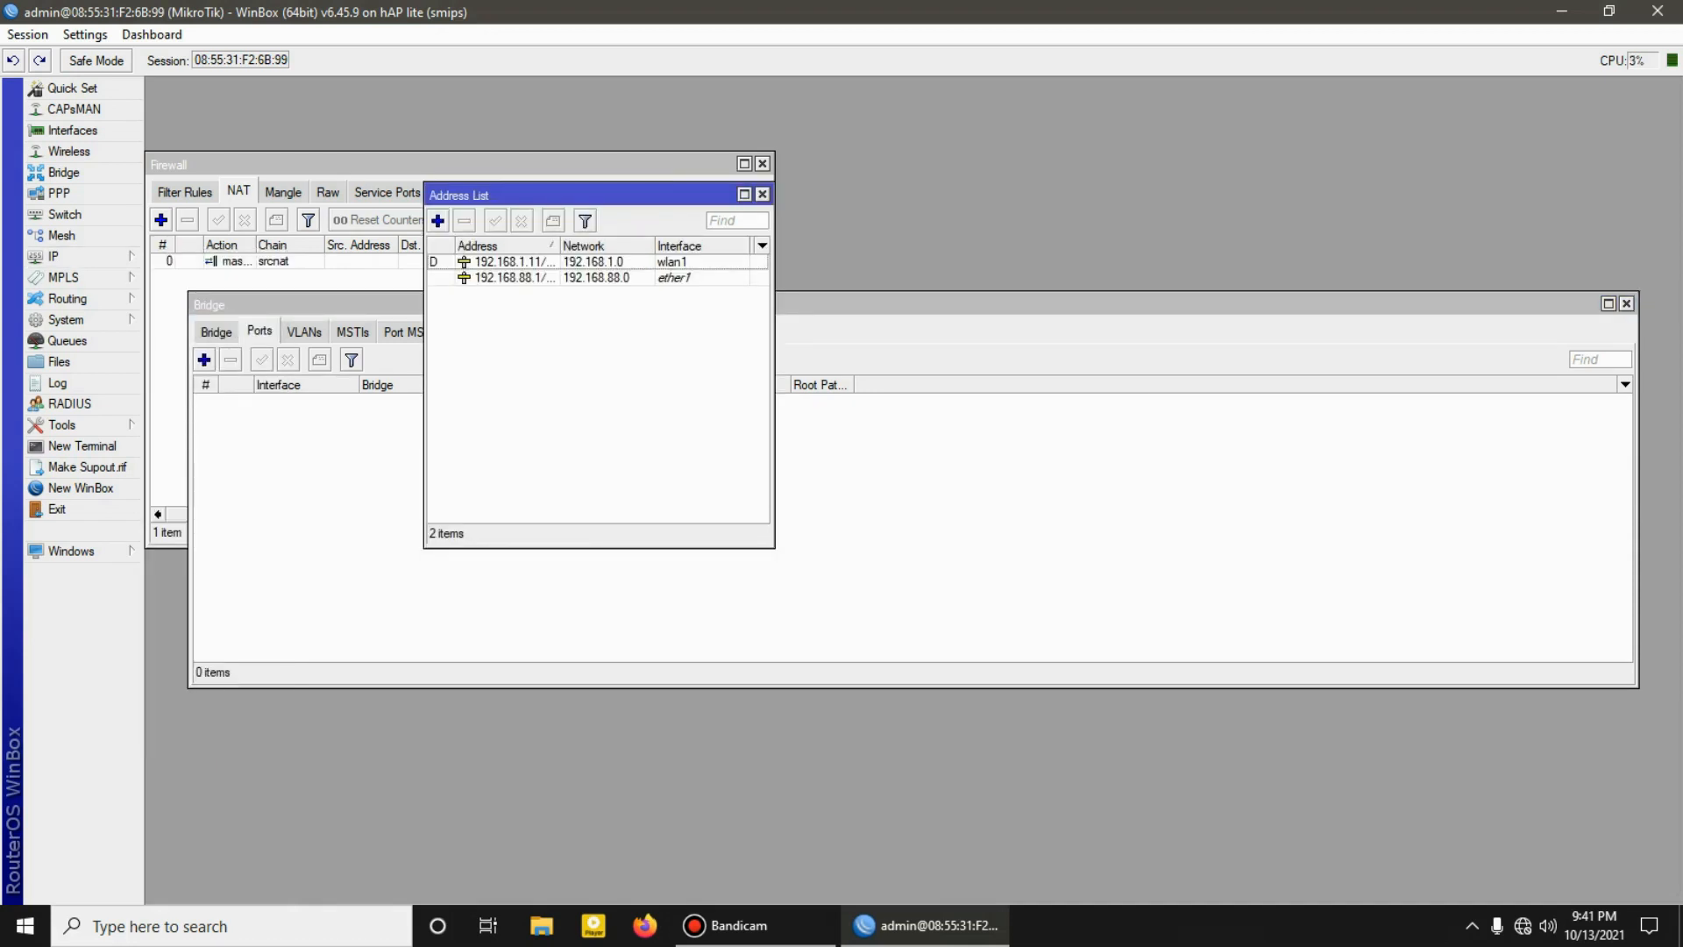
pyautogui.click(518, 278)
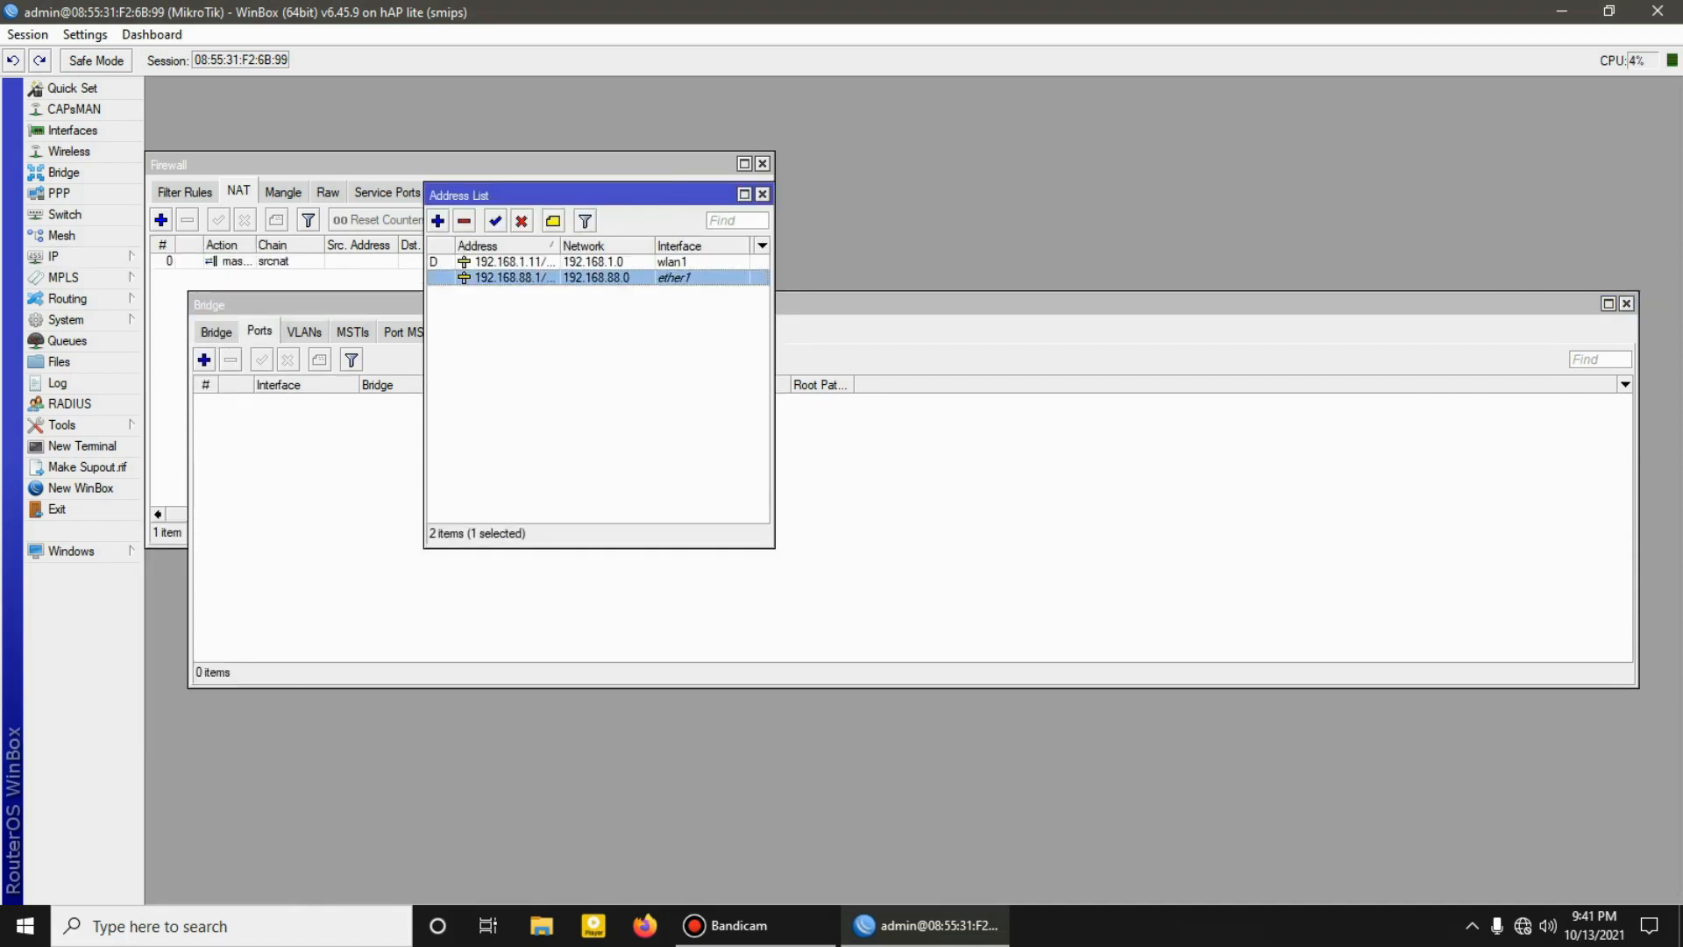
pyautogui.click(464, 221)
# Step: Add the IP address 192.168.88.1/24 on the bridge1 interface
pyautogui.click(437, 221)
pyautogui.click(969, 451)
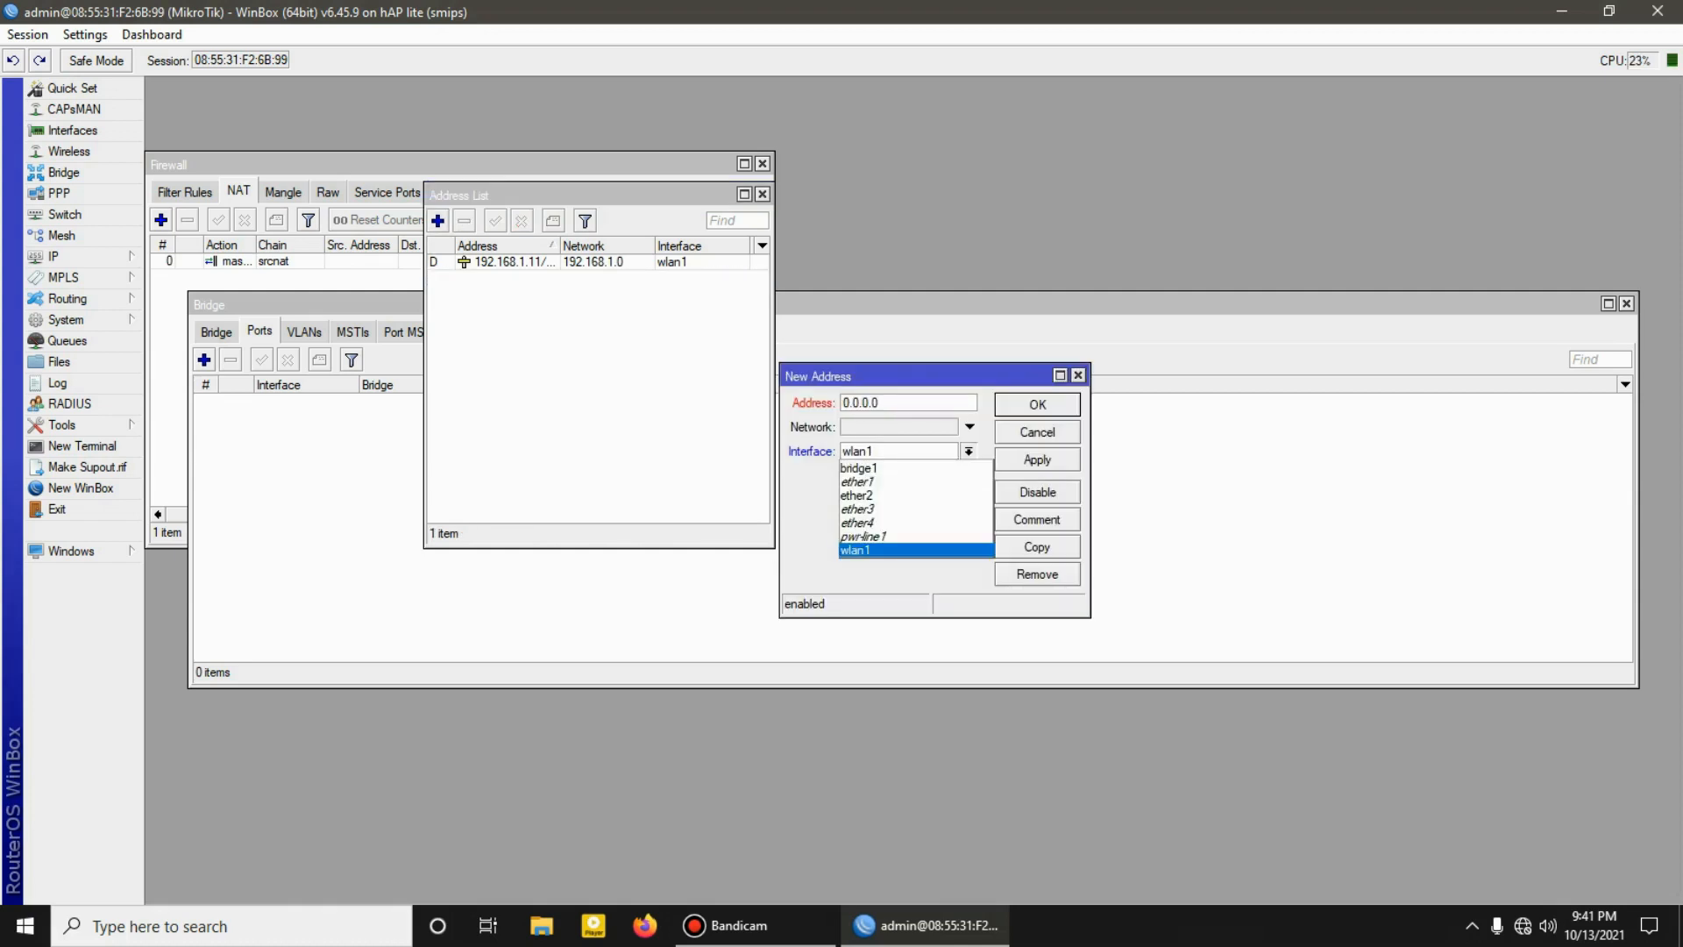
pyautogui.press('Return')
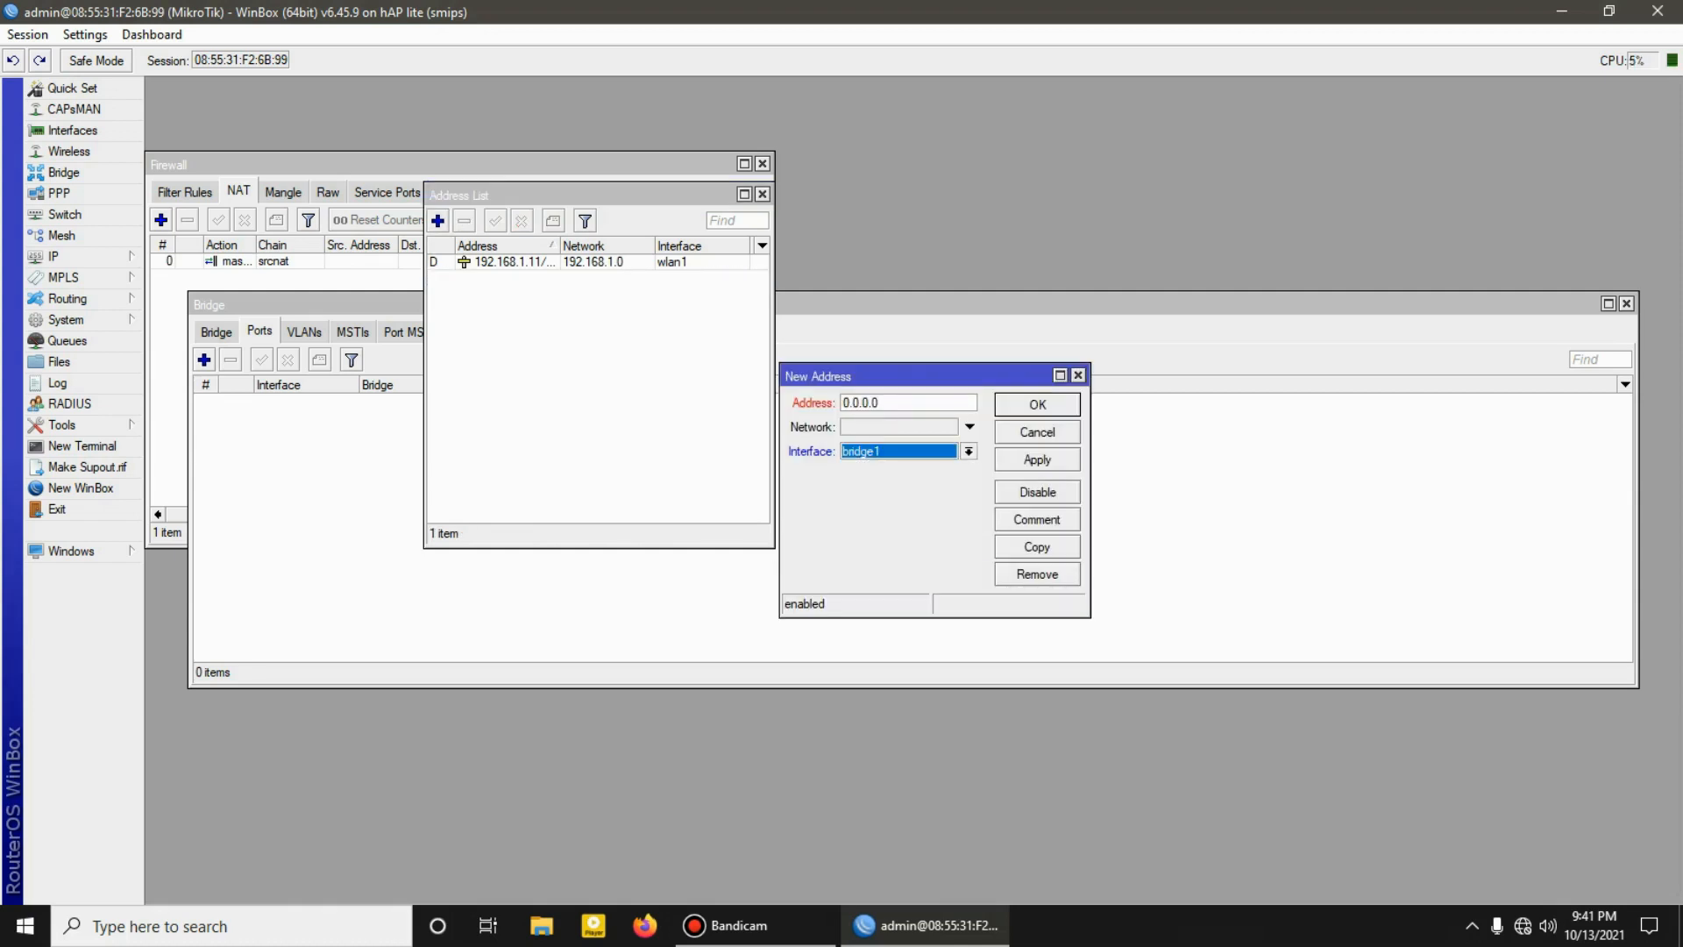
pyautogui.moveTo(884, 403); pyautogui.dragTo(840, 404)
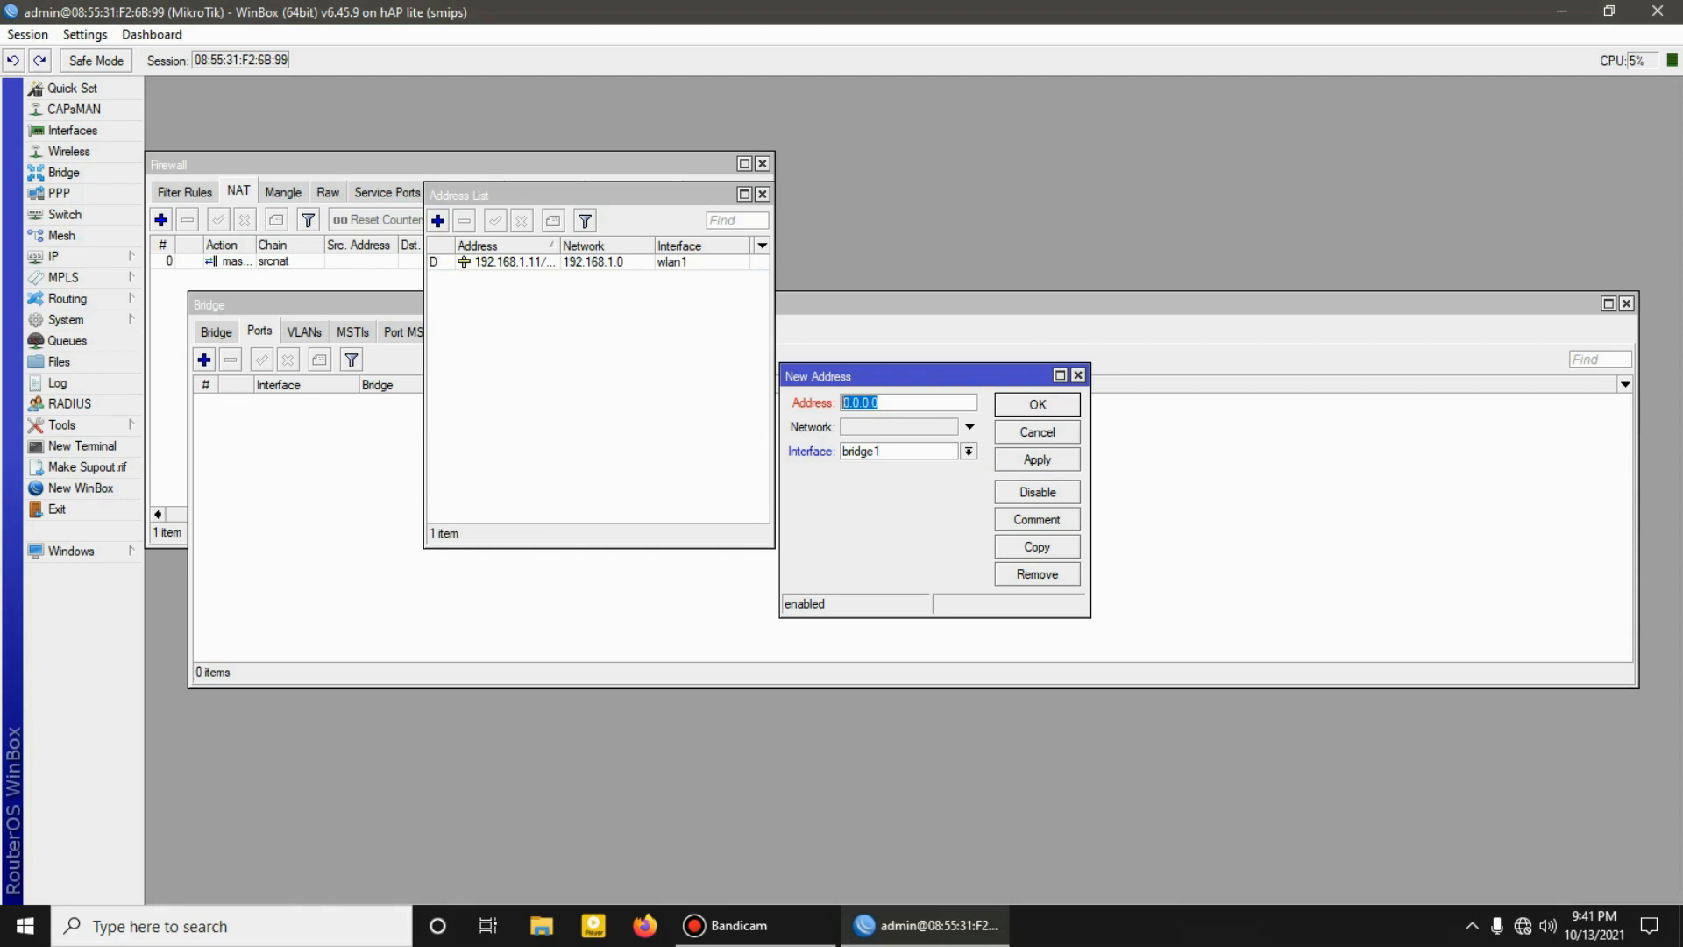
pyautogui.write('1')
pyautogui.write('.168.88.1/24')
pyautogui.click(1037, 404)
# Step: Start DHCP server setup on bridge1, accepting the proposed address space, gateway and address pool 192.168.88.2-192.168.88.254
pyautogui.click(79, 256)
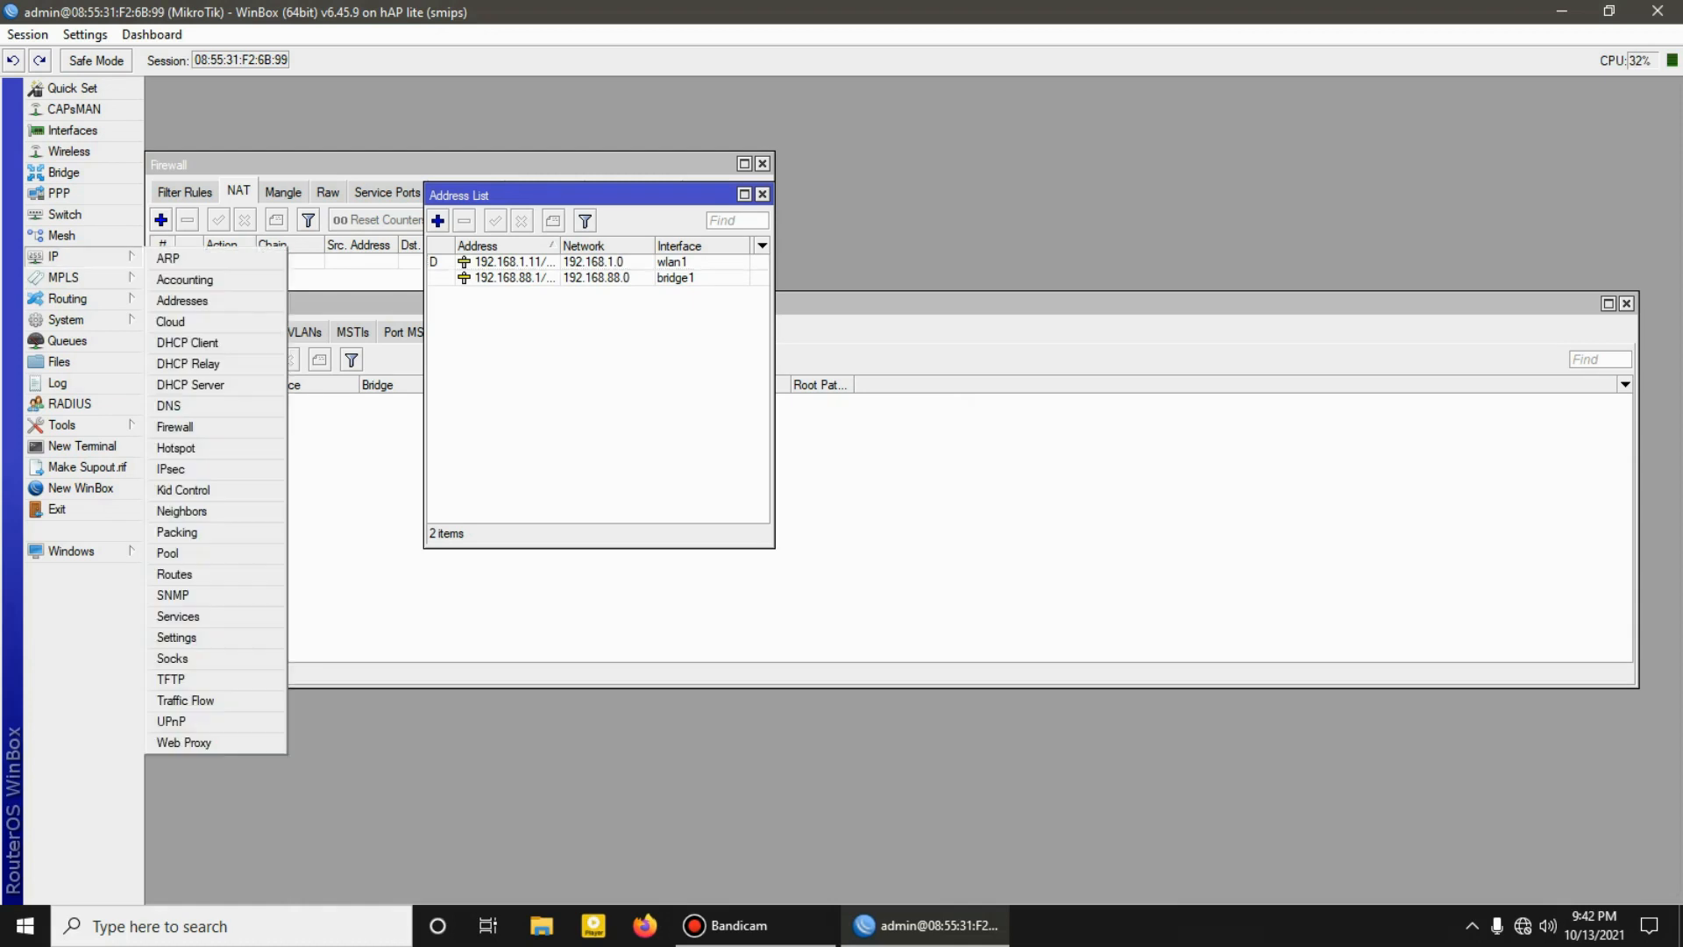
pyautogui.click(190, 384)
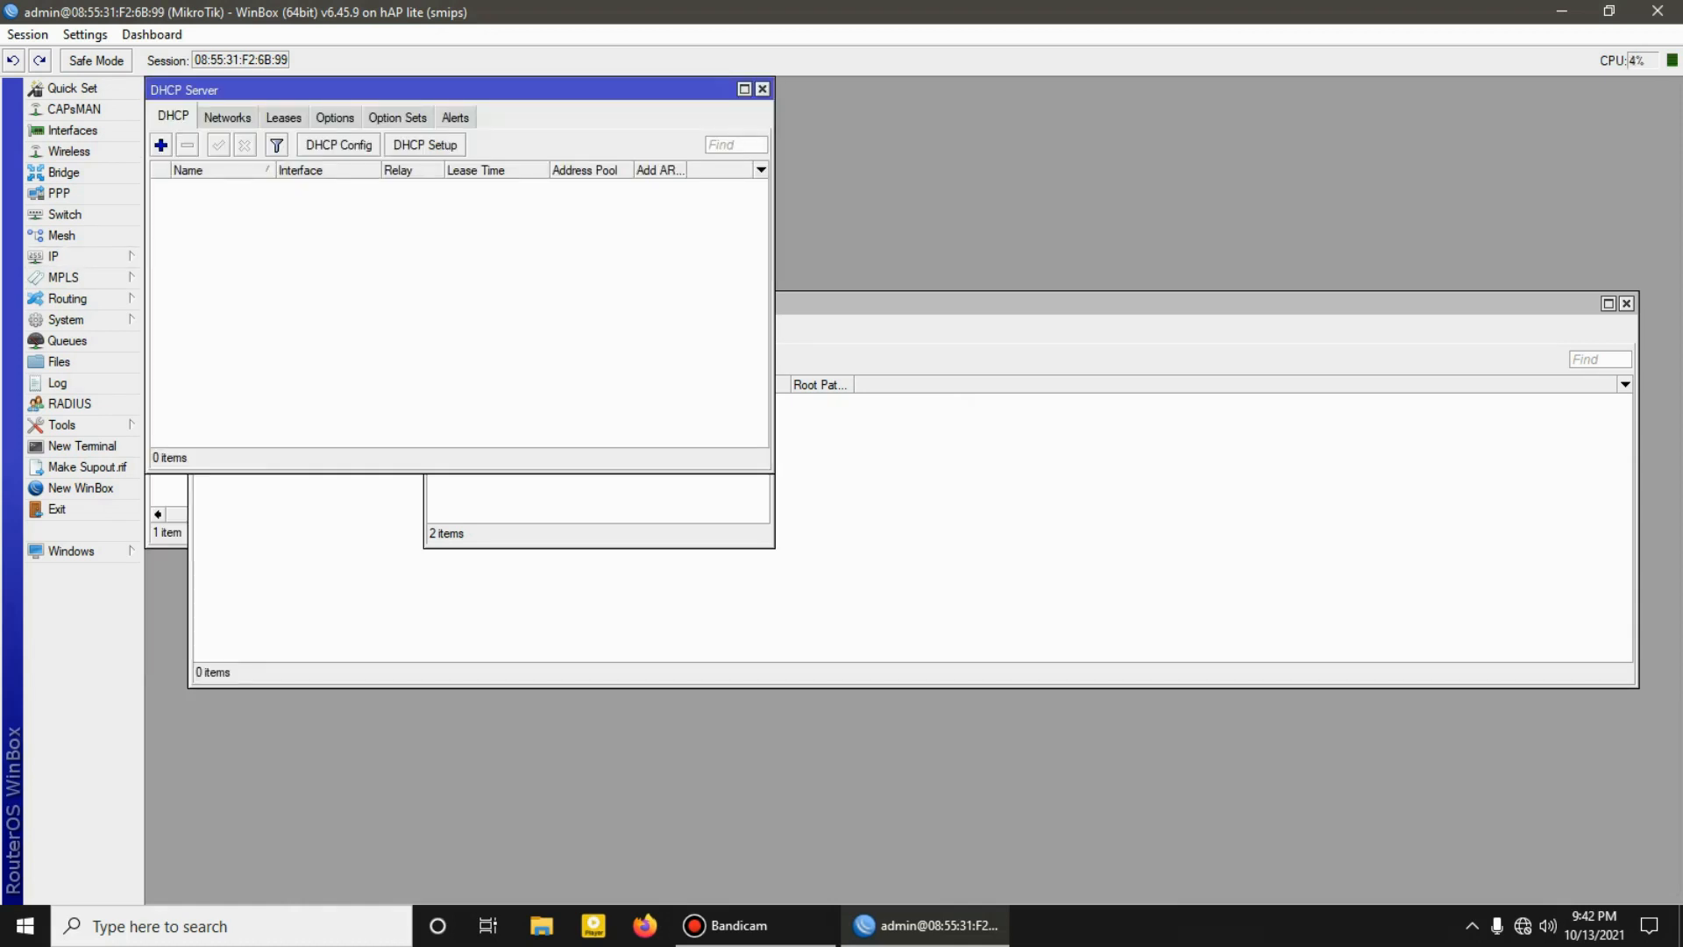
pyautogui.click(426, 144)
pyautogui.click(1038, 488)
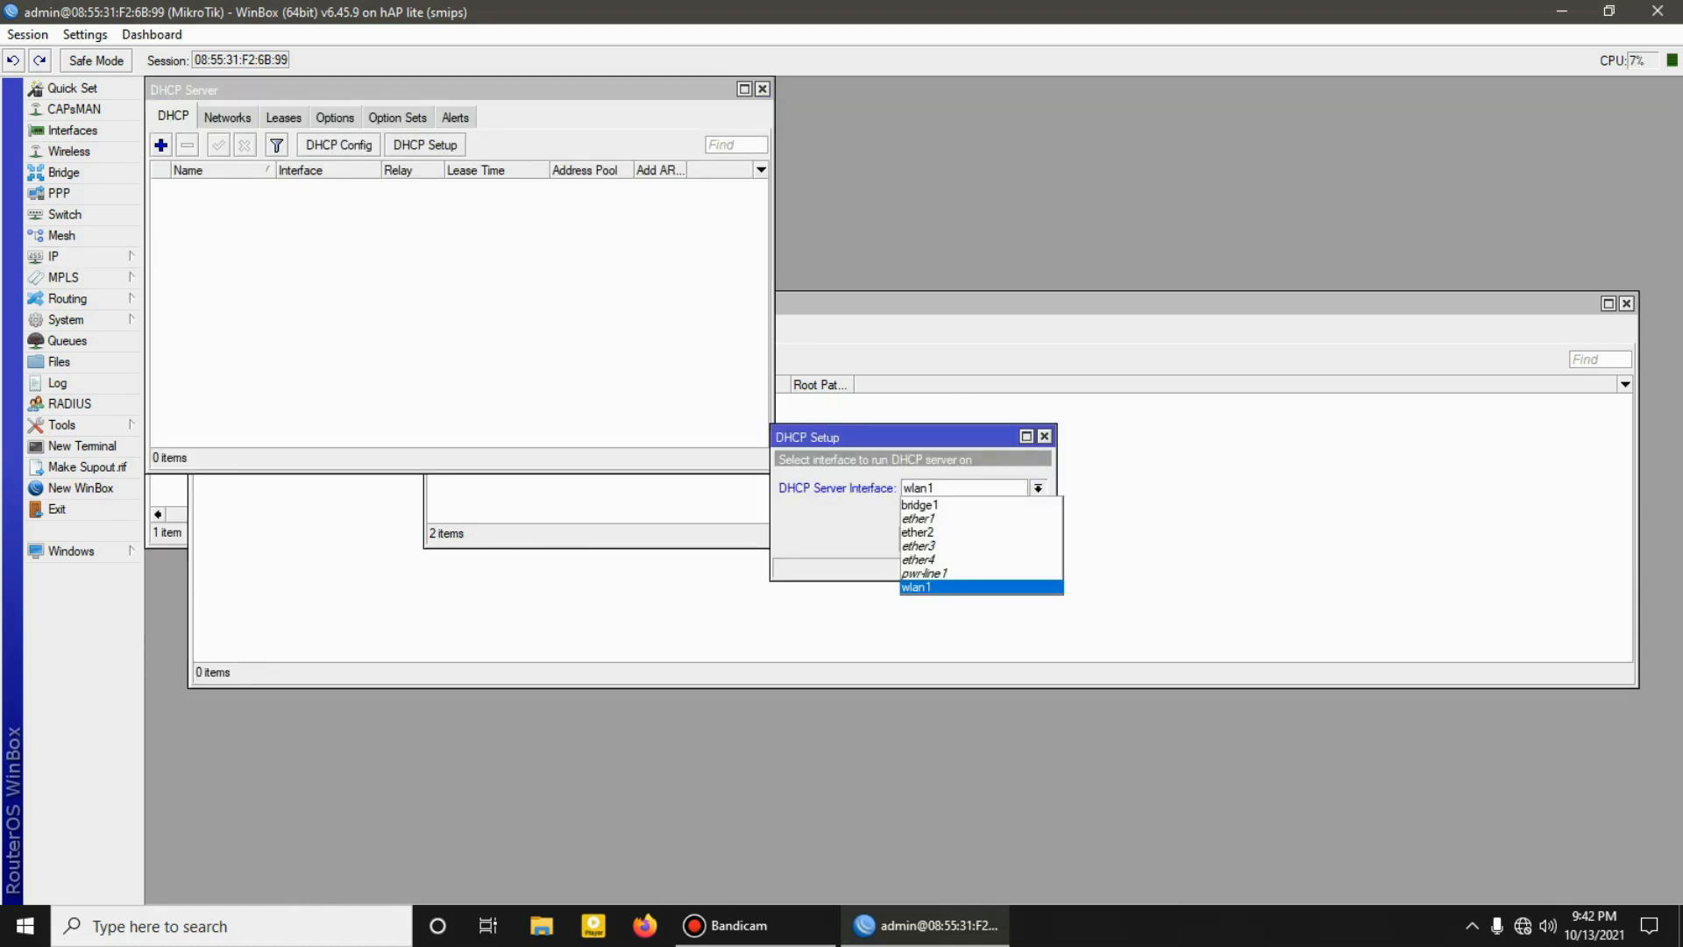
pyautogui.click(965, 505)
pyautogui.press('Return')
pyautogui.press('Return')
pyautogui.press('Return')
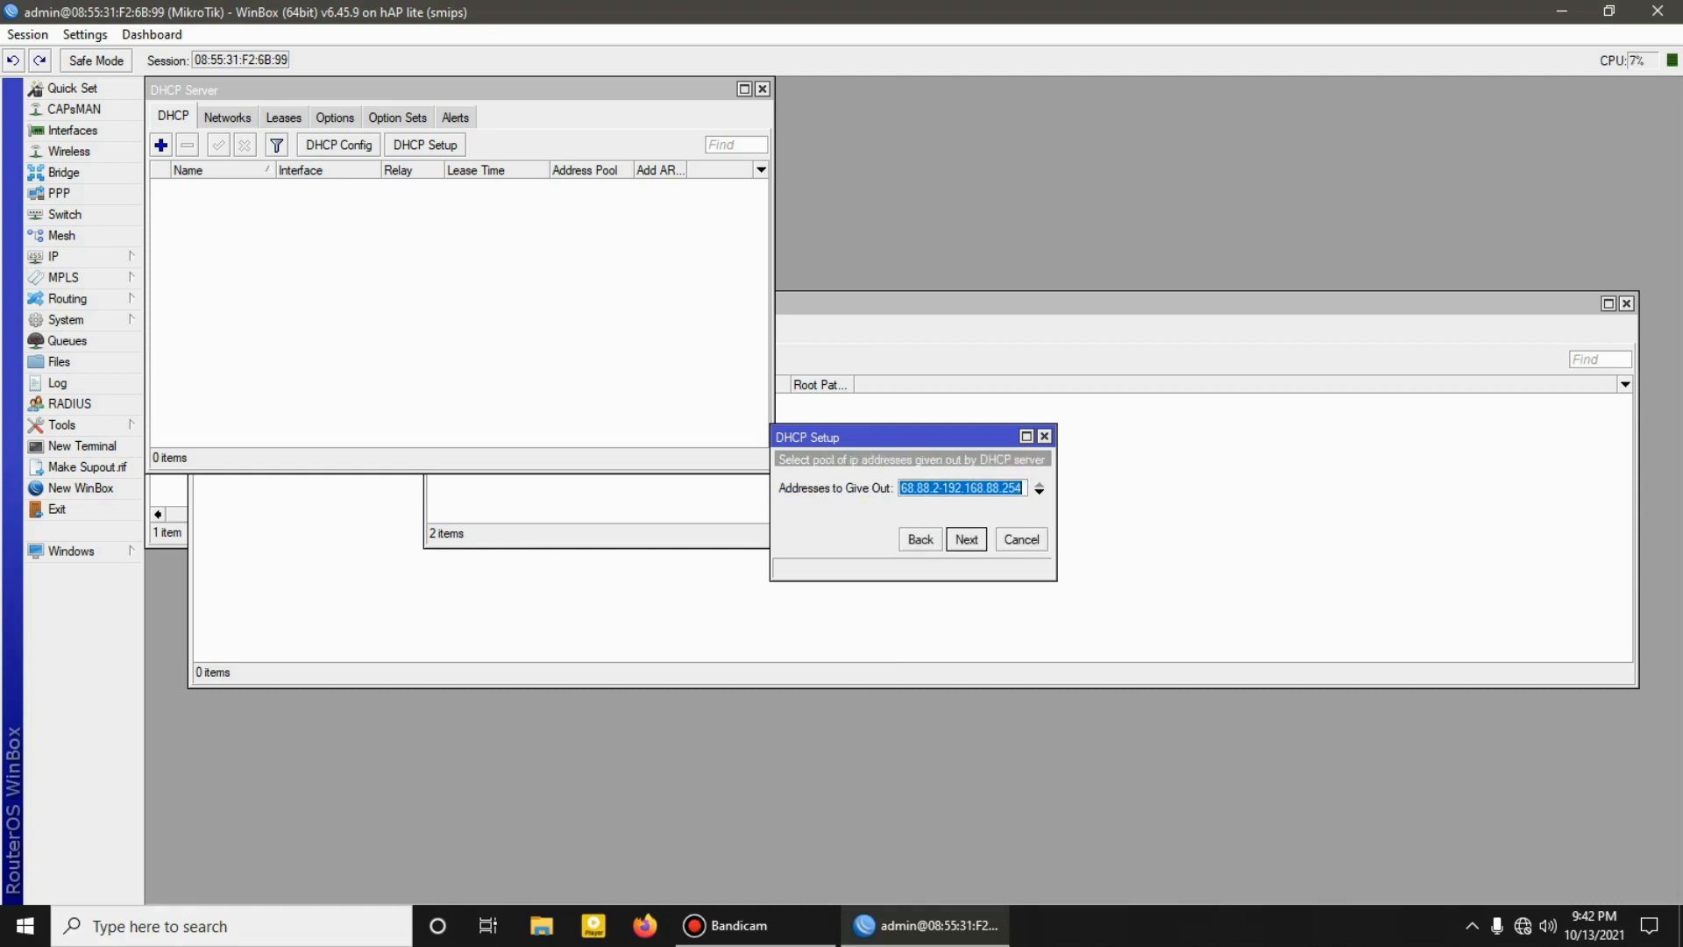
pyautogui.press('Return')
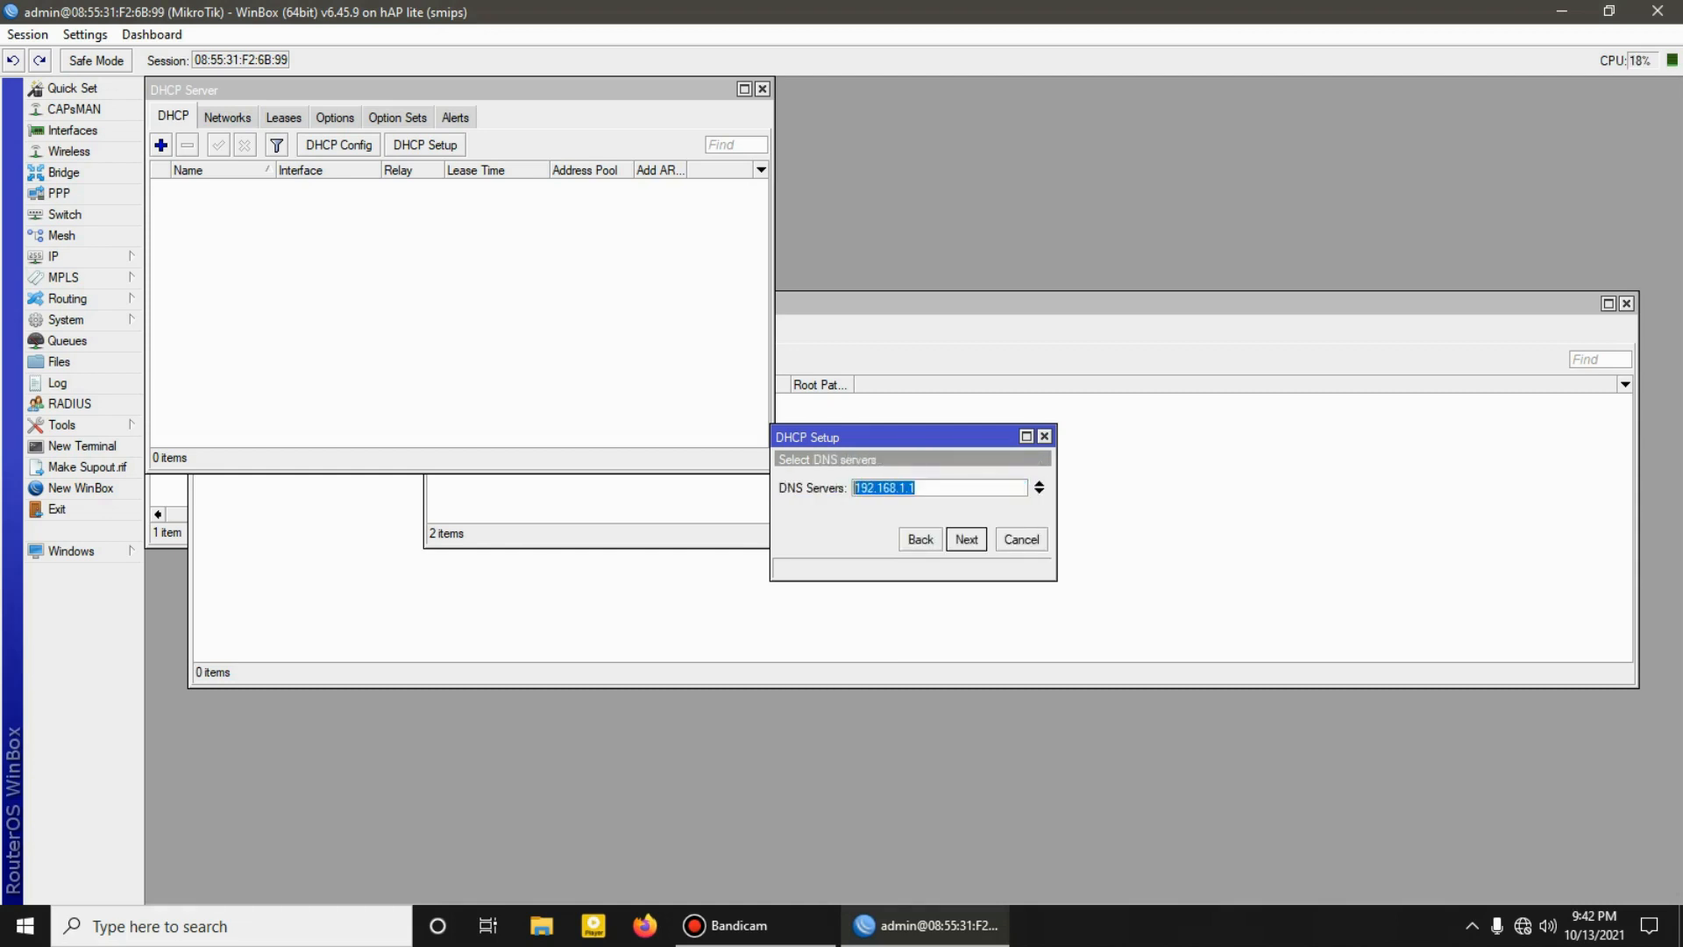
# Step: Set the DHCP server's DNS servers to 8.8.8.8 and 8.8.4.4, finish the setup with the default lease time, and close the DHCP server list
pyautogui.write('8.8.8.8')
pyautogui.click(1040, 492)
pyautogui.write('8.8.4.4')
pyautogui.press('Return')
pyautogui.press('Return')
pyautogui.press('Return')
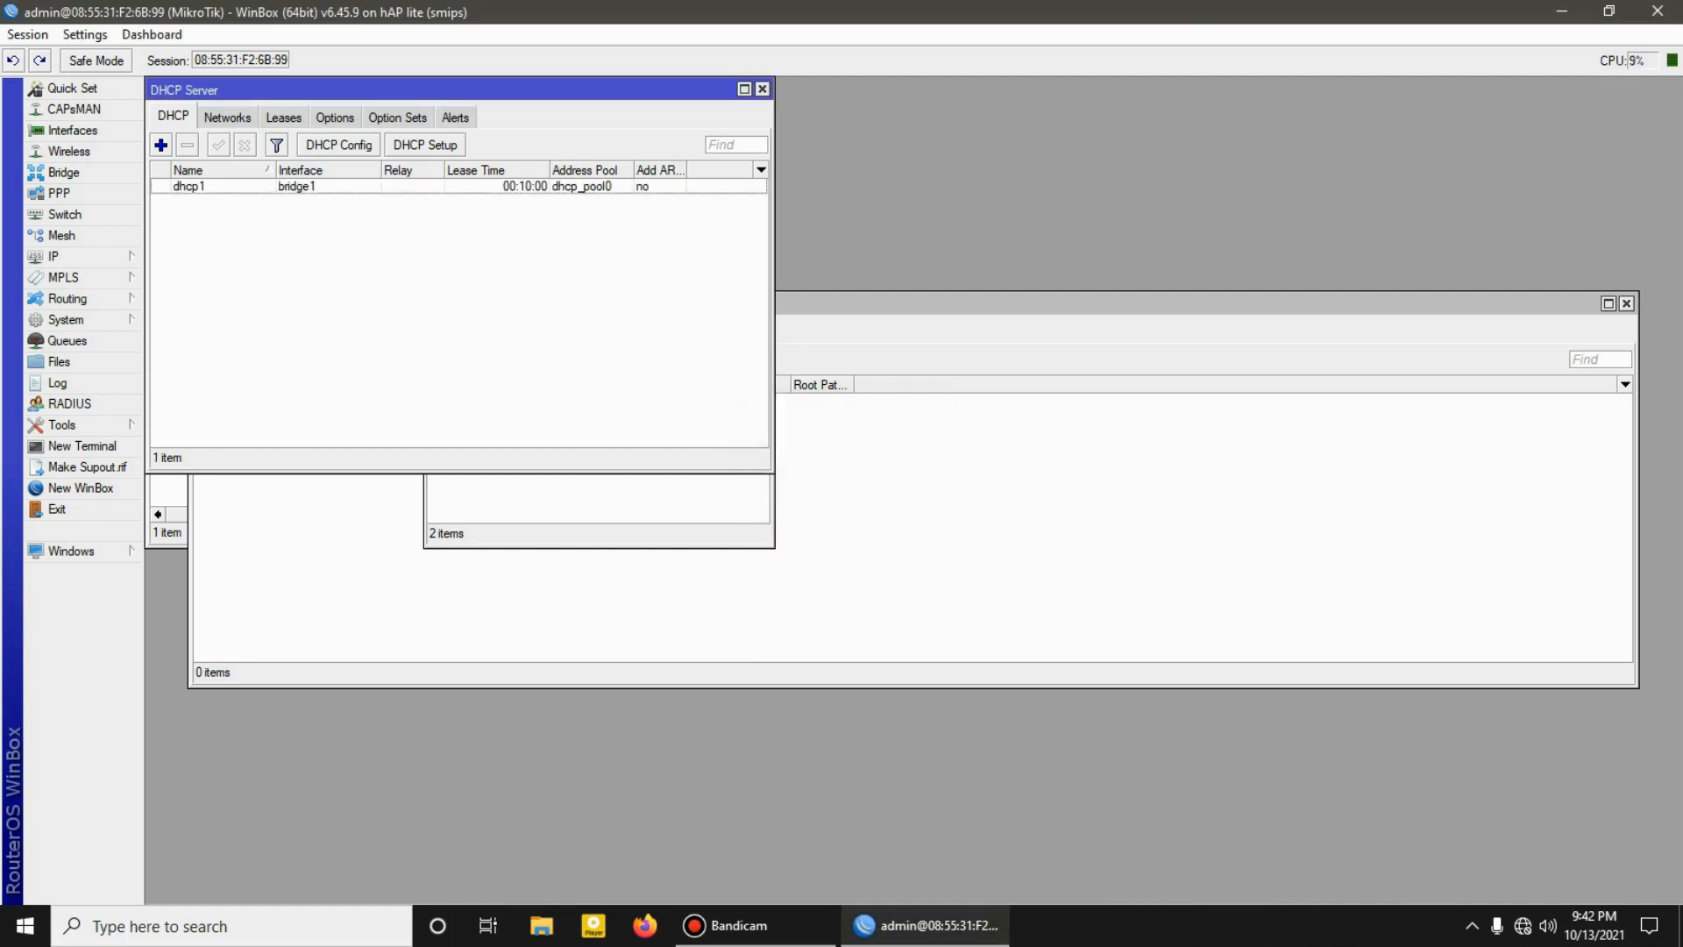
pyautogui.click(762, 89)
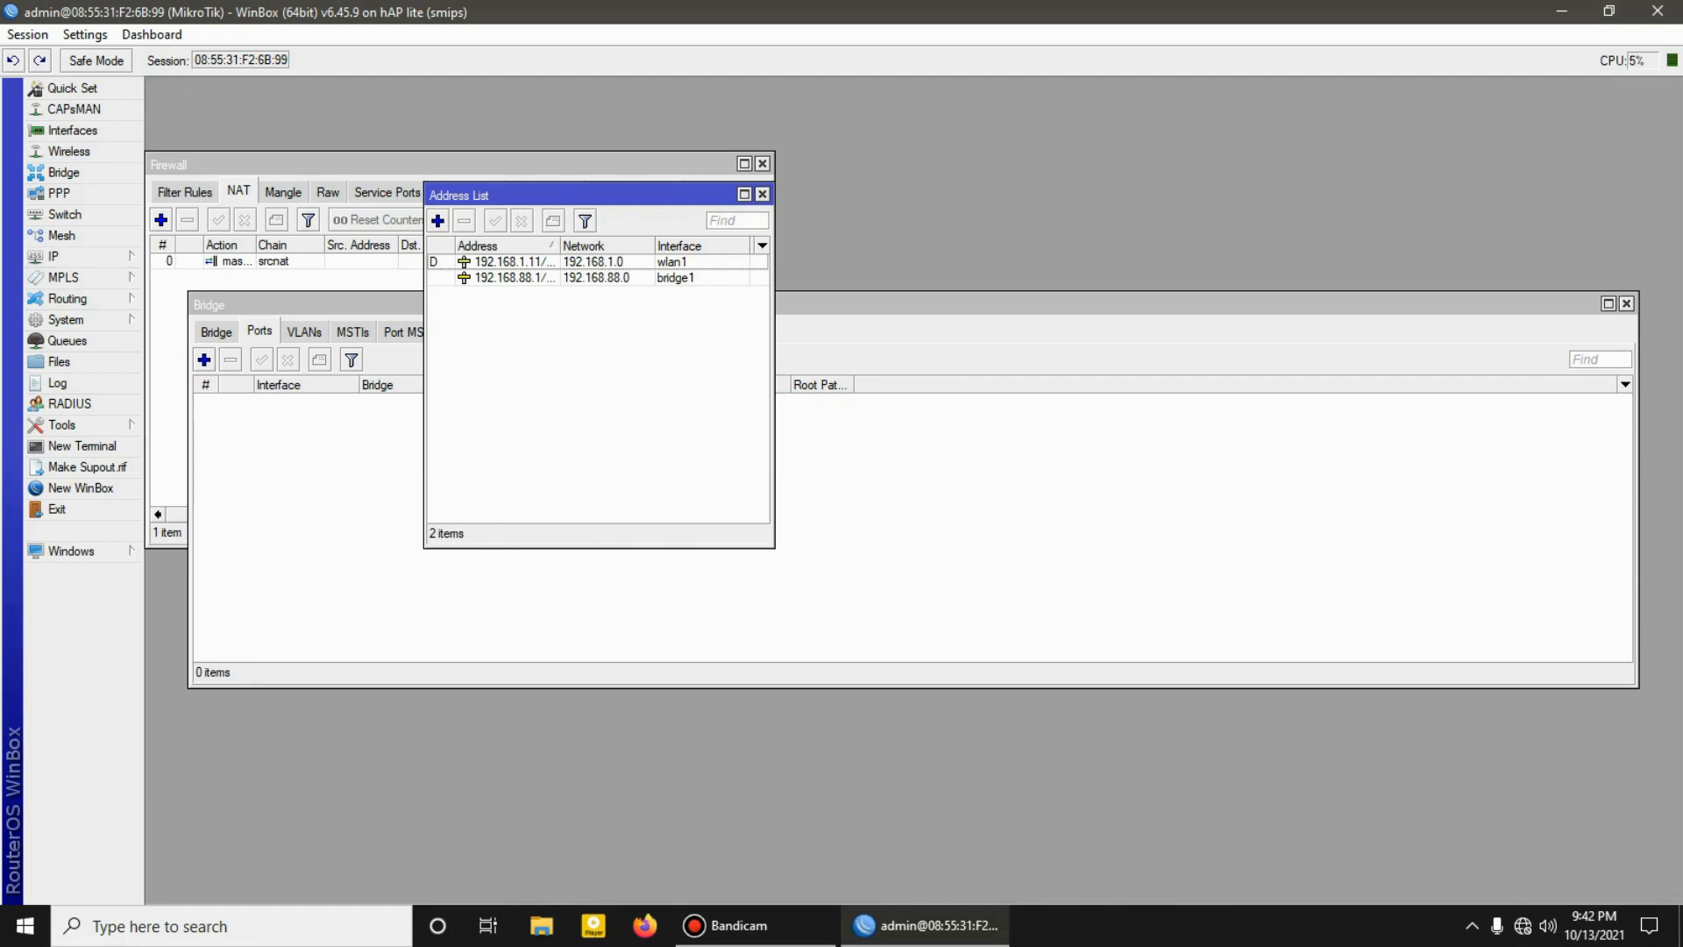
# Step: Add ether2 as a port of bridge1
pyautogui.click(204, 360)
pyautogui.click(1011, 357)
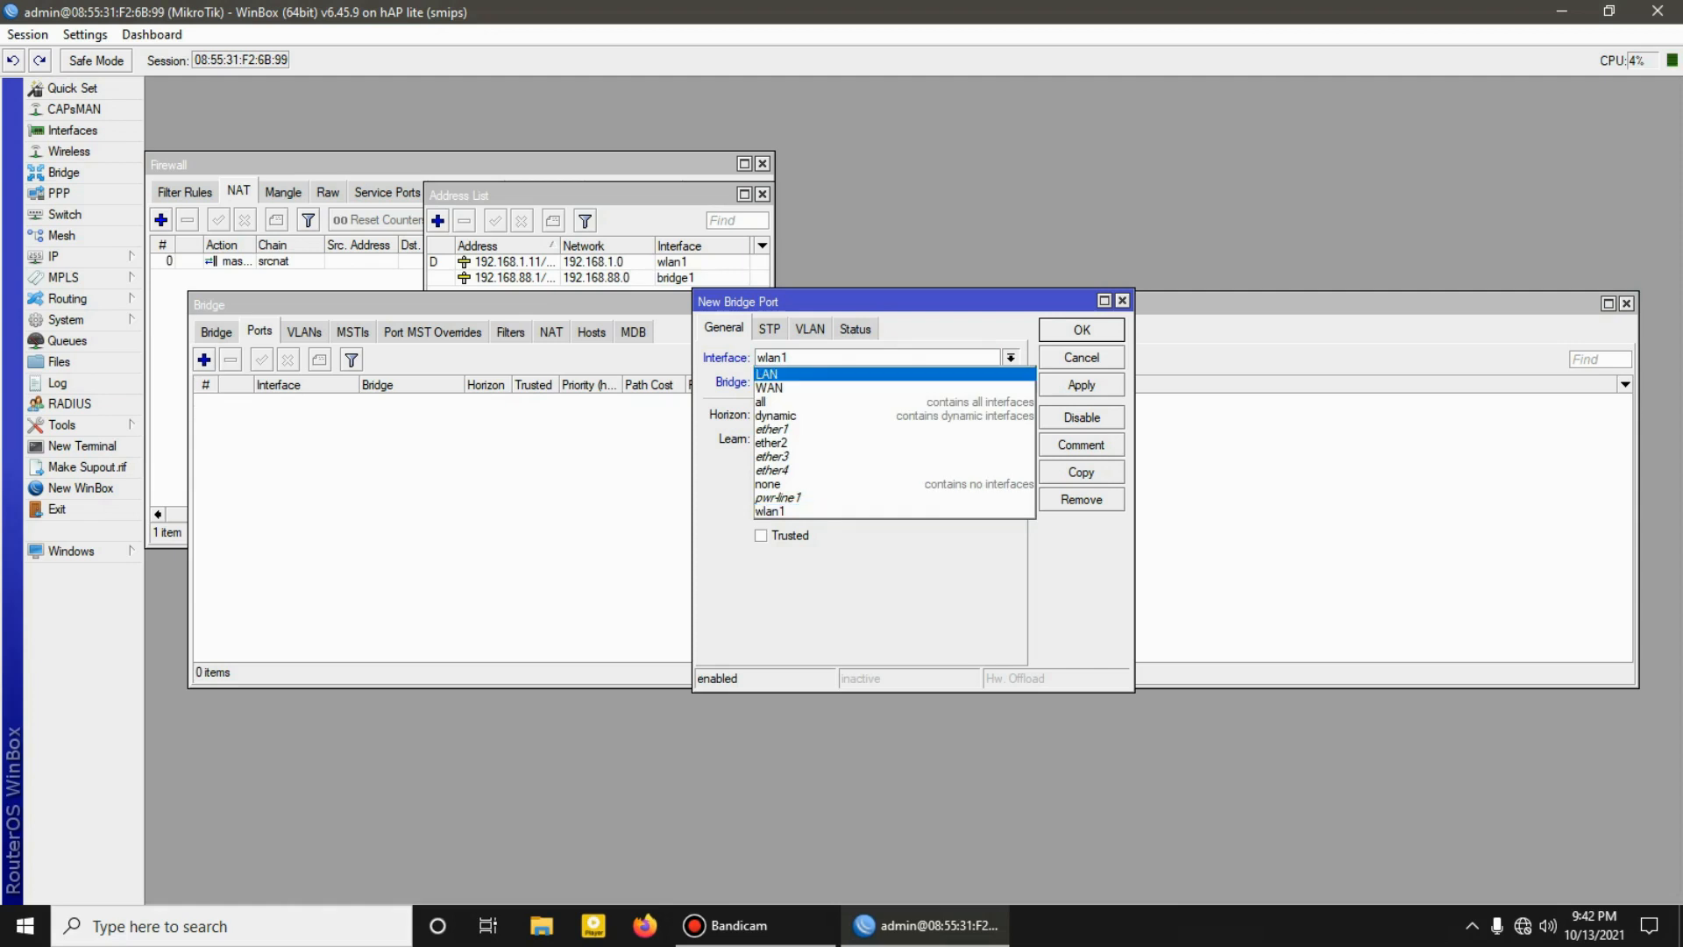
pyautogui.click(894, 443)
pyautogui.click(1082, 385)
pyautogui.click(1082, 330)
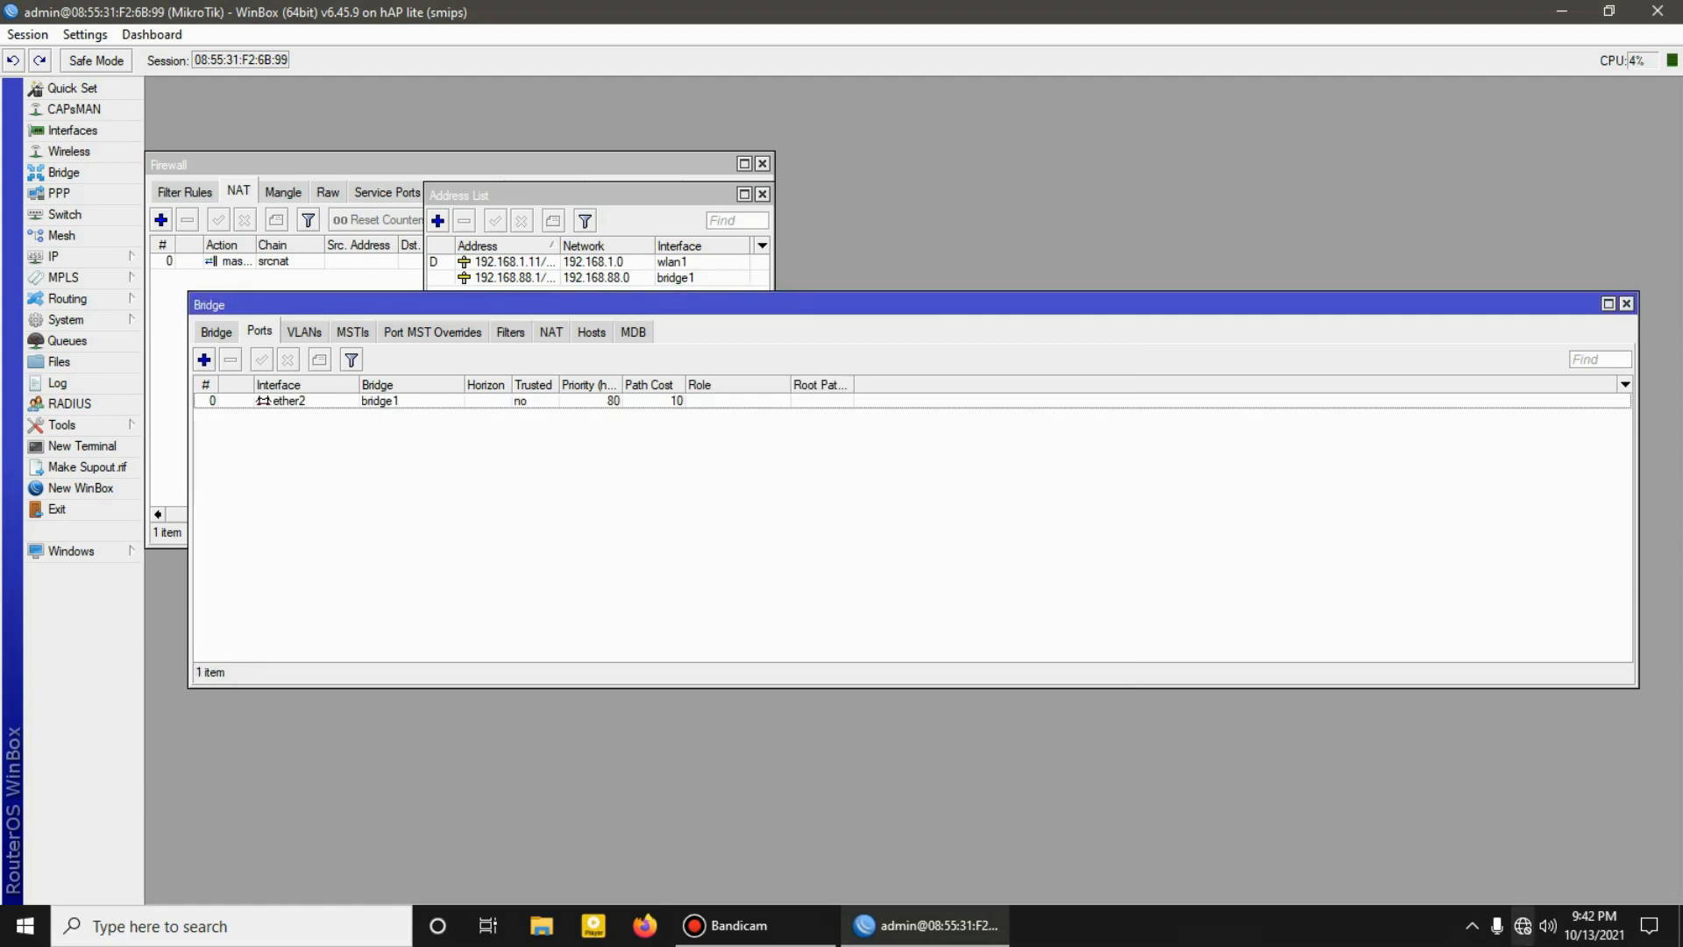
# Step: In the Windows network connections, disable and re-enable the Ethernet adapter, and reconnect to the router in WinBox
pyautogui.rightClick(1523, 925)
pyautogui.click(1490, 785)
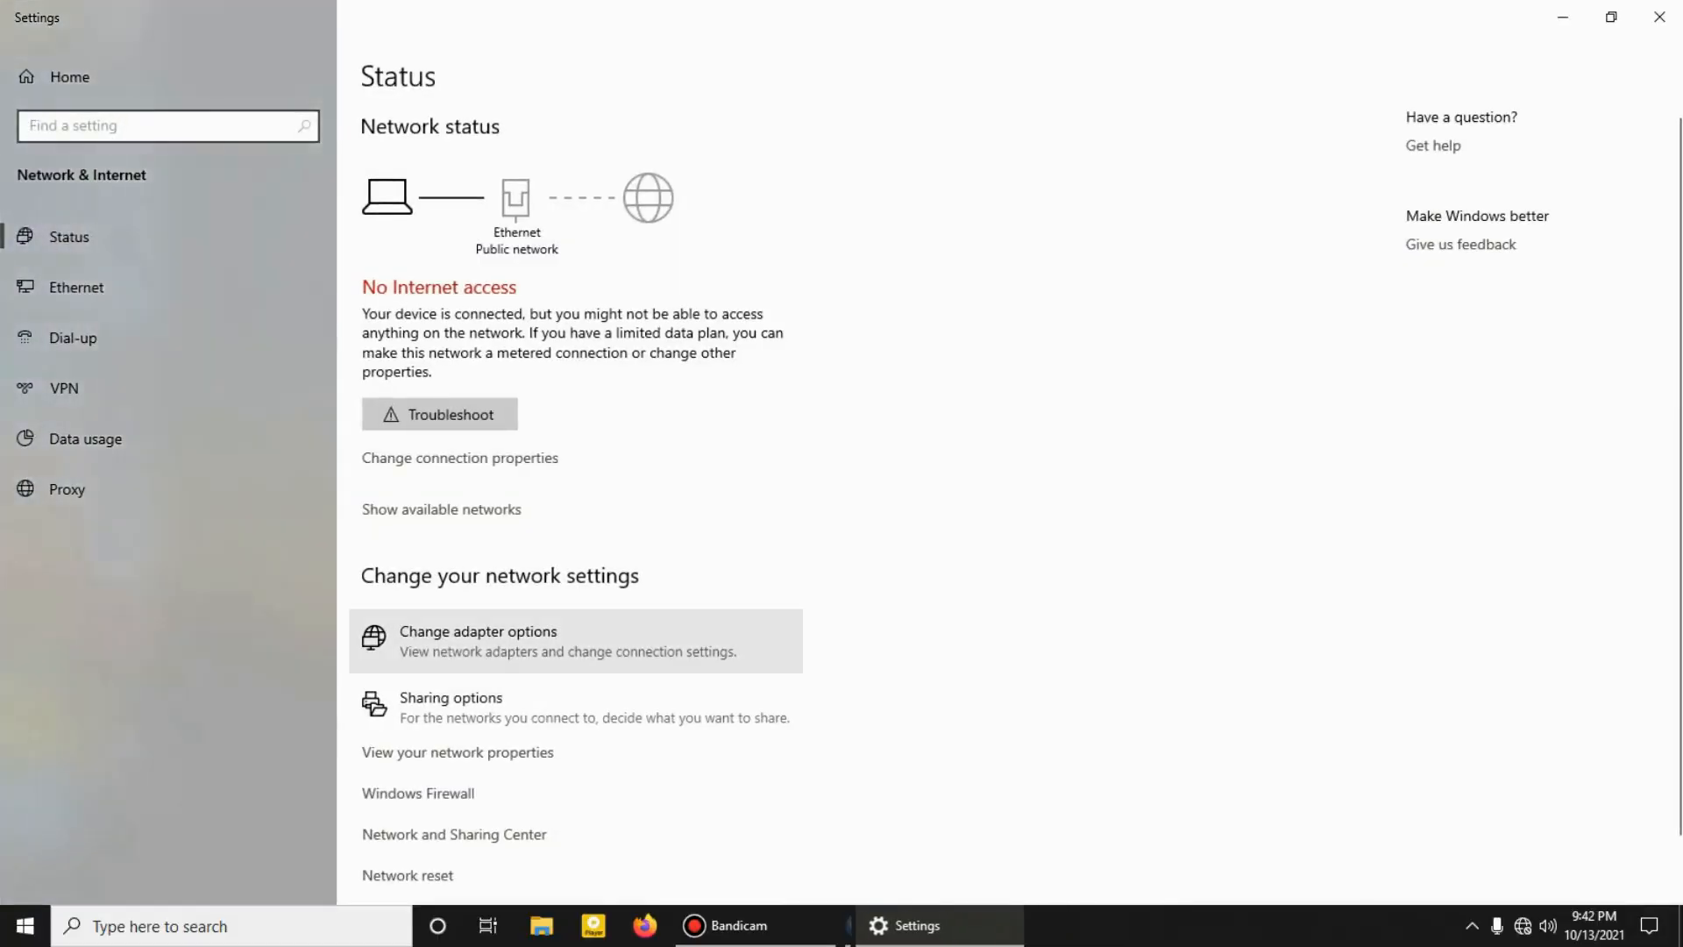
pyautogui.click(481, 631)
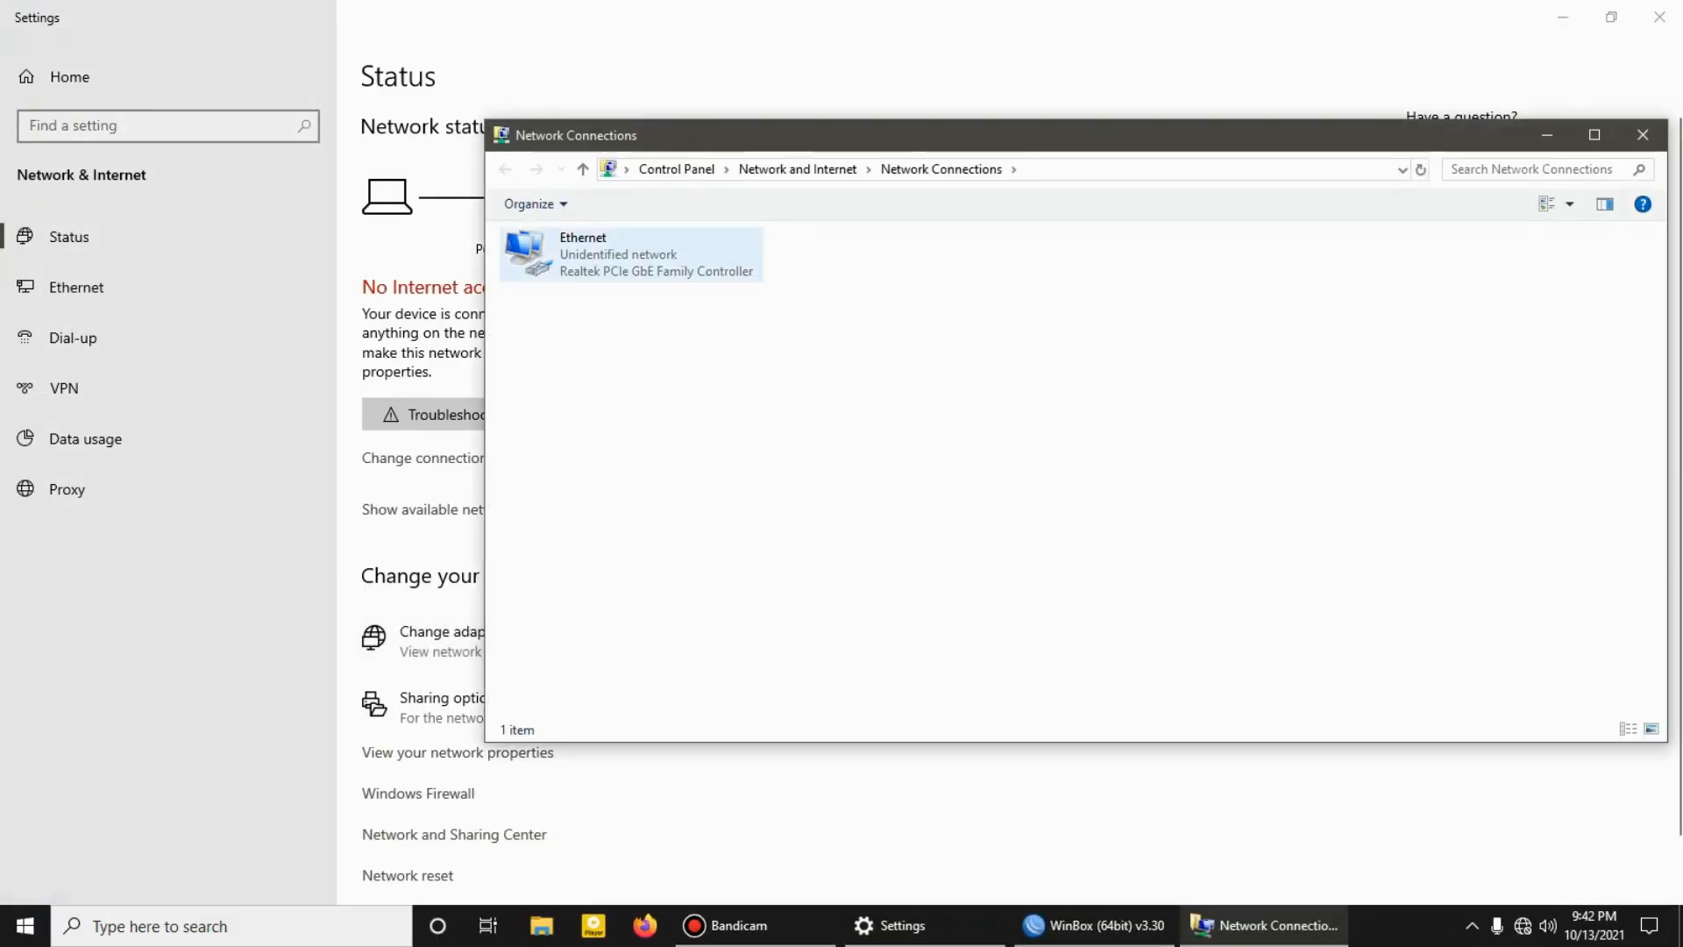
pyautogui.rightClick(559, 262)
pyautogui.click(615, 278)
pyautogui.rightClick(582, 258)
pyautogui.click(618, 279)
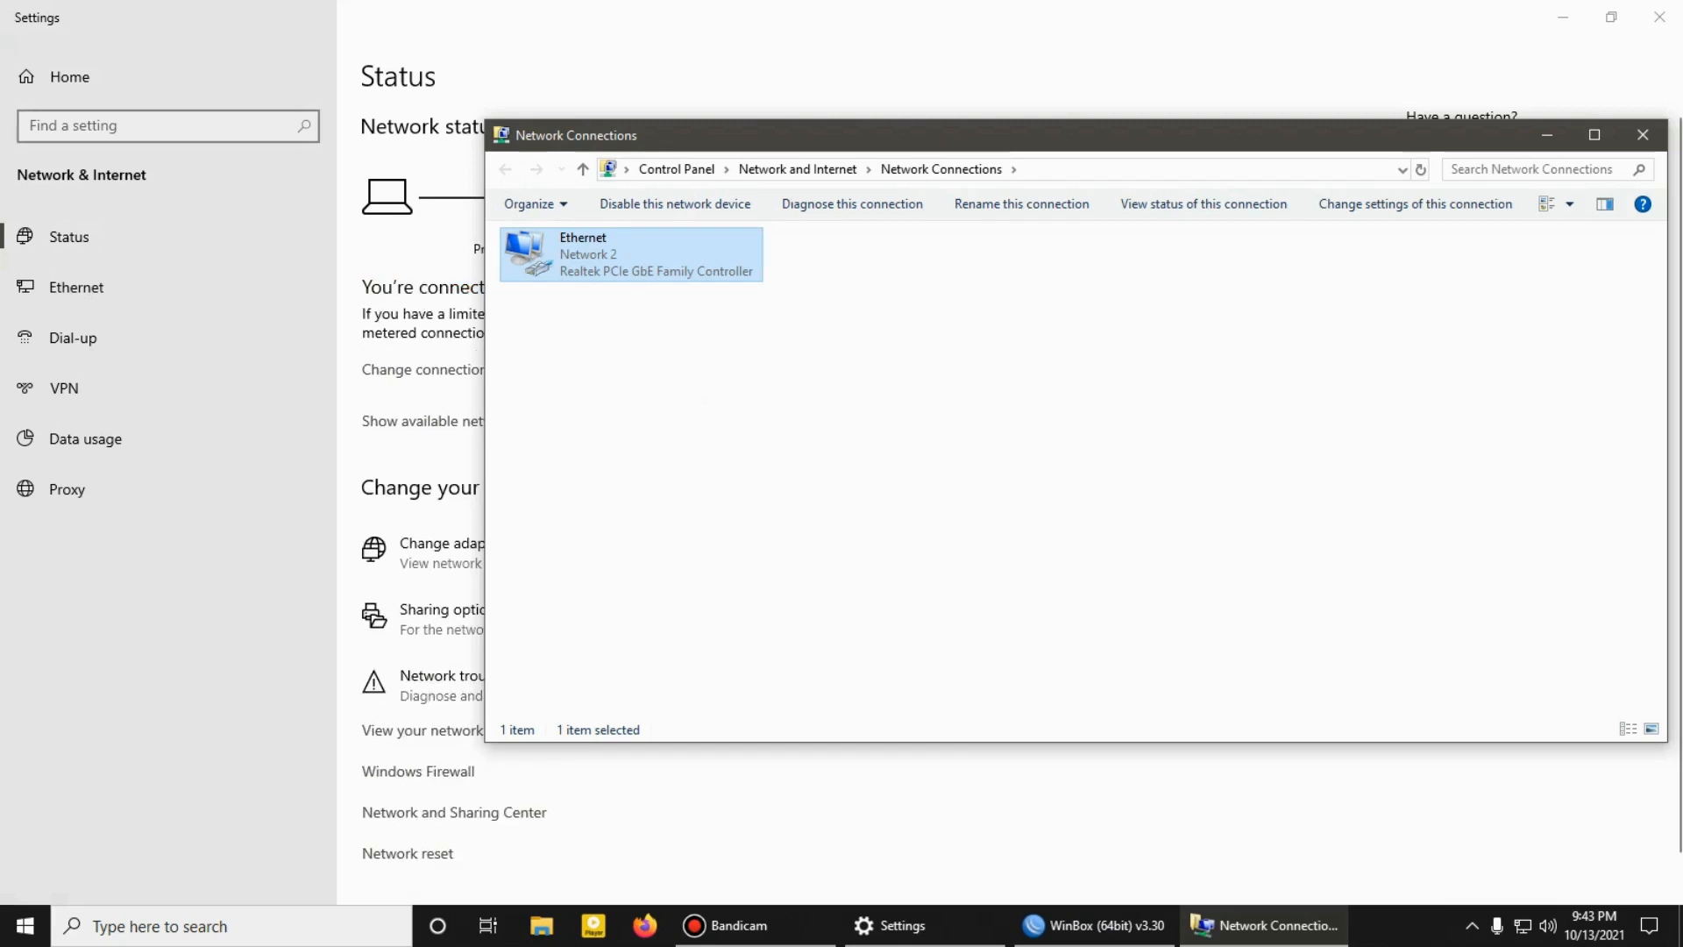
pyautogui.click(1090, 924)
pyautogui.press('Return')
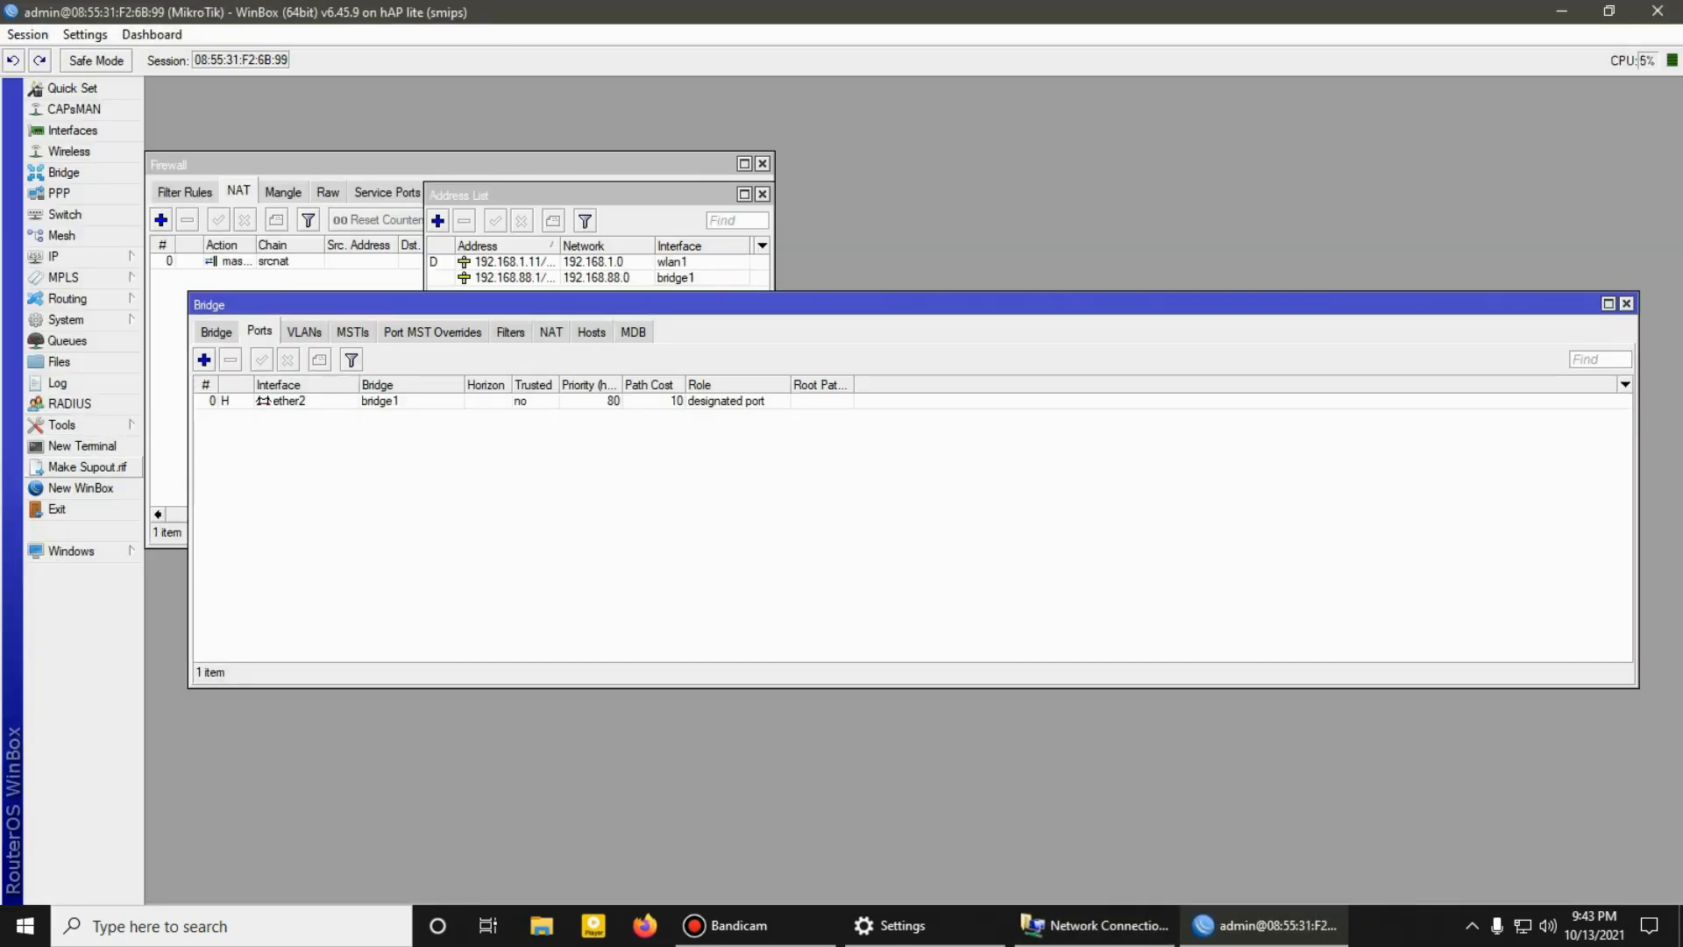
# Step: Open a router terminal and ping 8.8.8.8 to test the internet connection
pyautogui.click(83, 447)
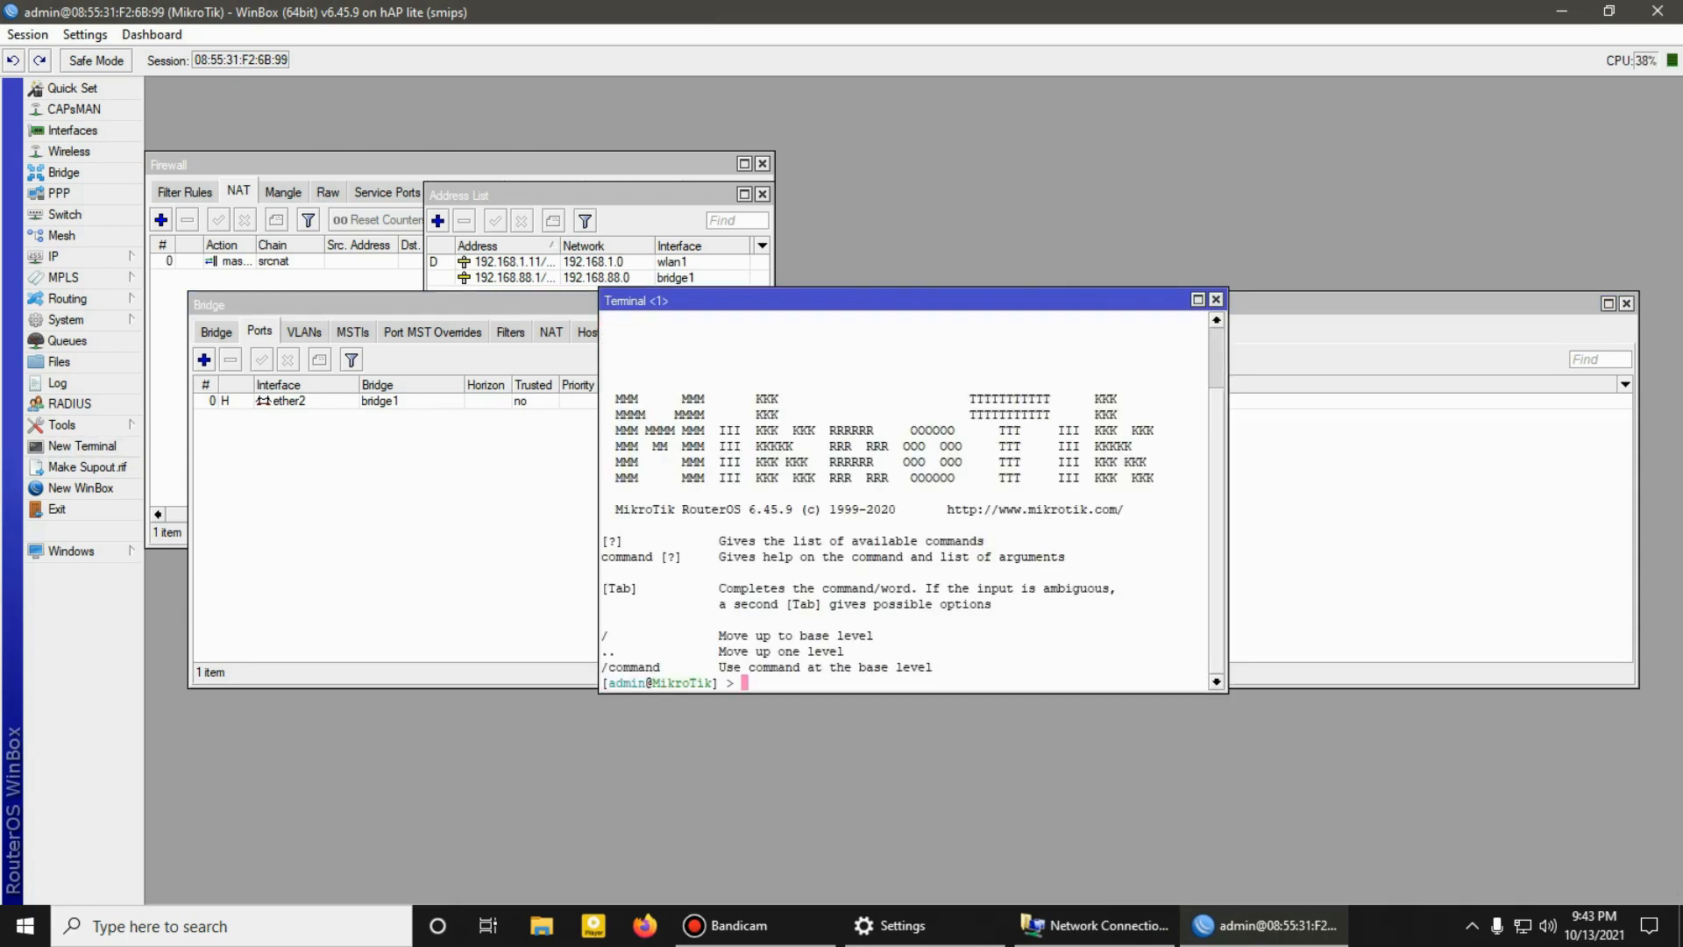
pyautogui.write('ping 8.8.8.8')
pyautogui.press('Return')
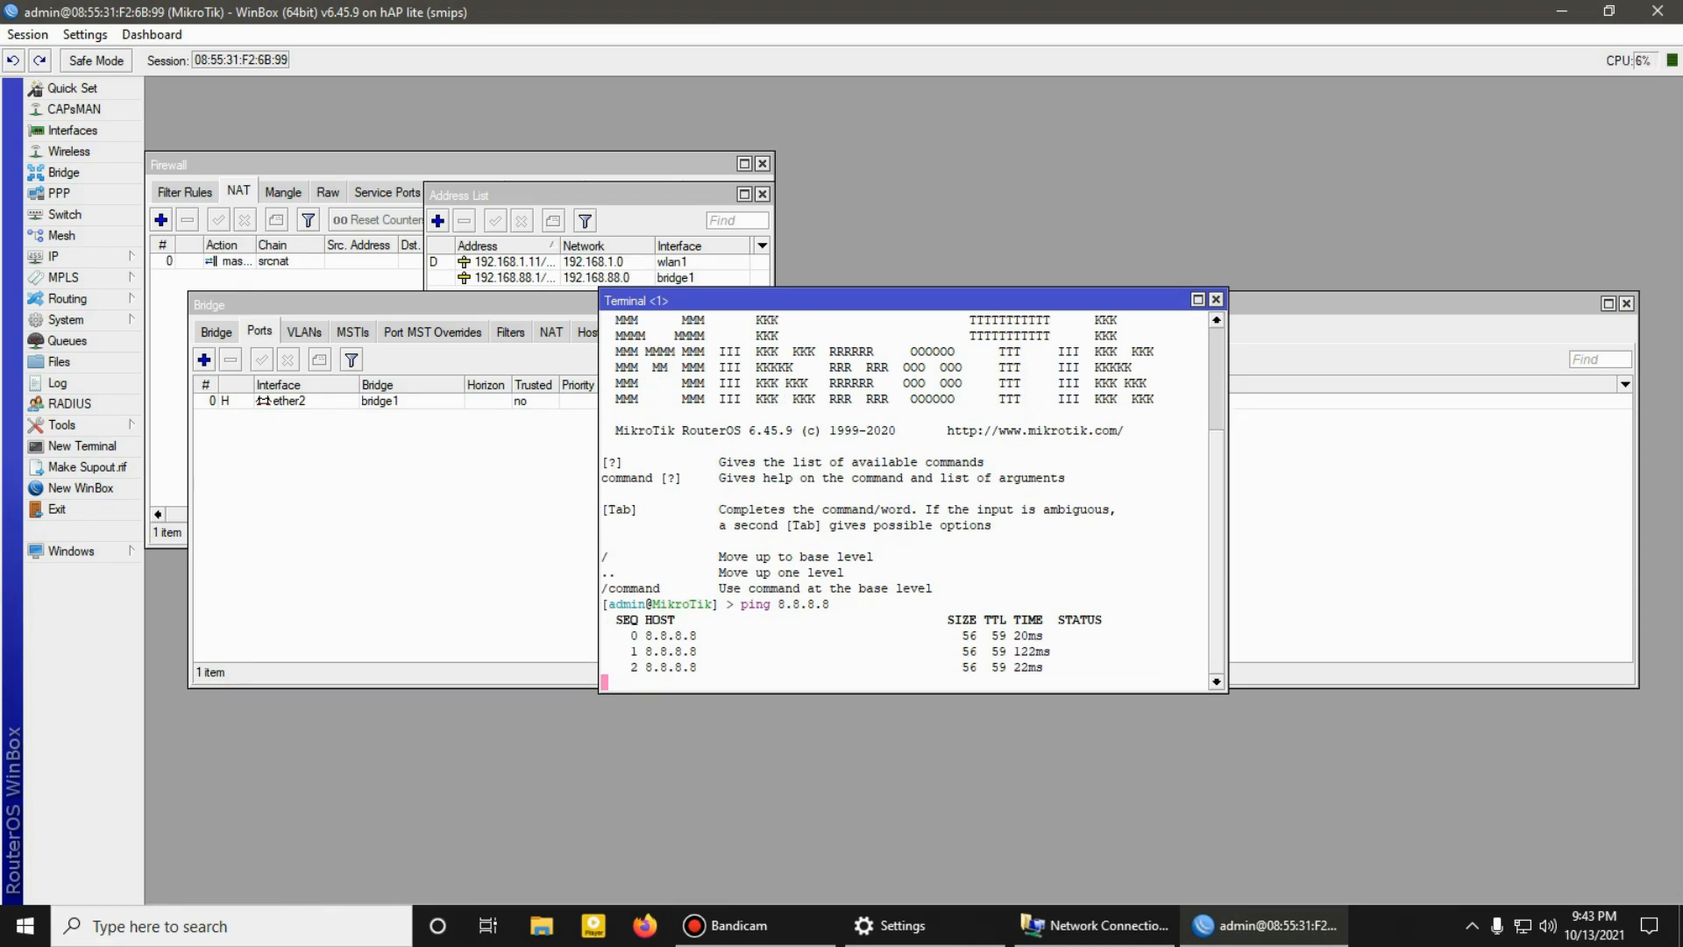
# Step: Test browsing by playing the "Sigaw ng Puso" mix on YouTube in Google Chrome, and return to WinBox to close the terminal
pyautogui.click(92, 927)
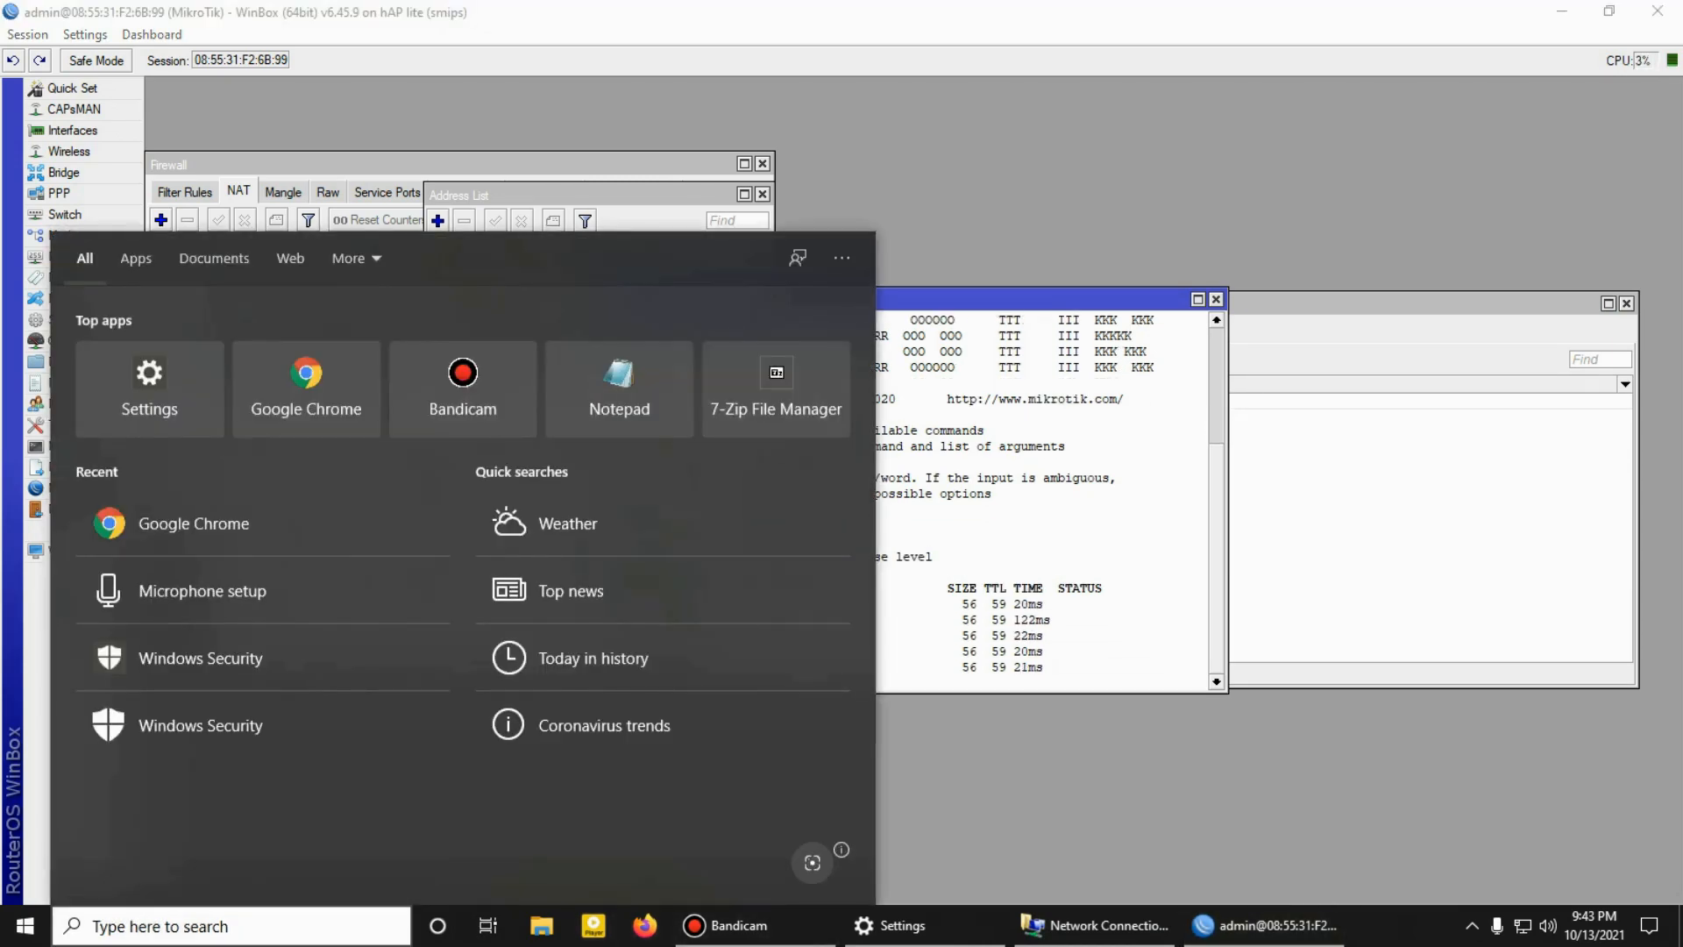
pyautogui.click(262, 522)
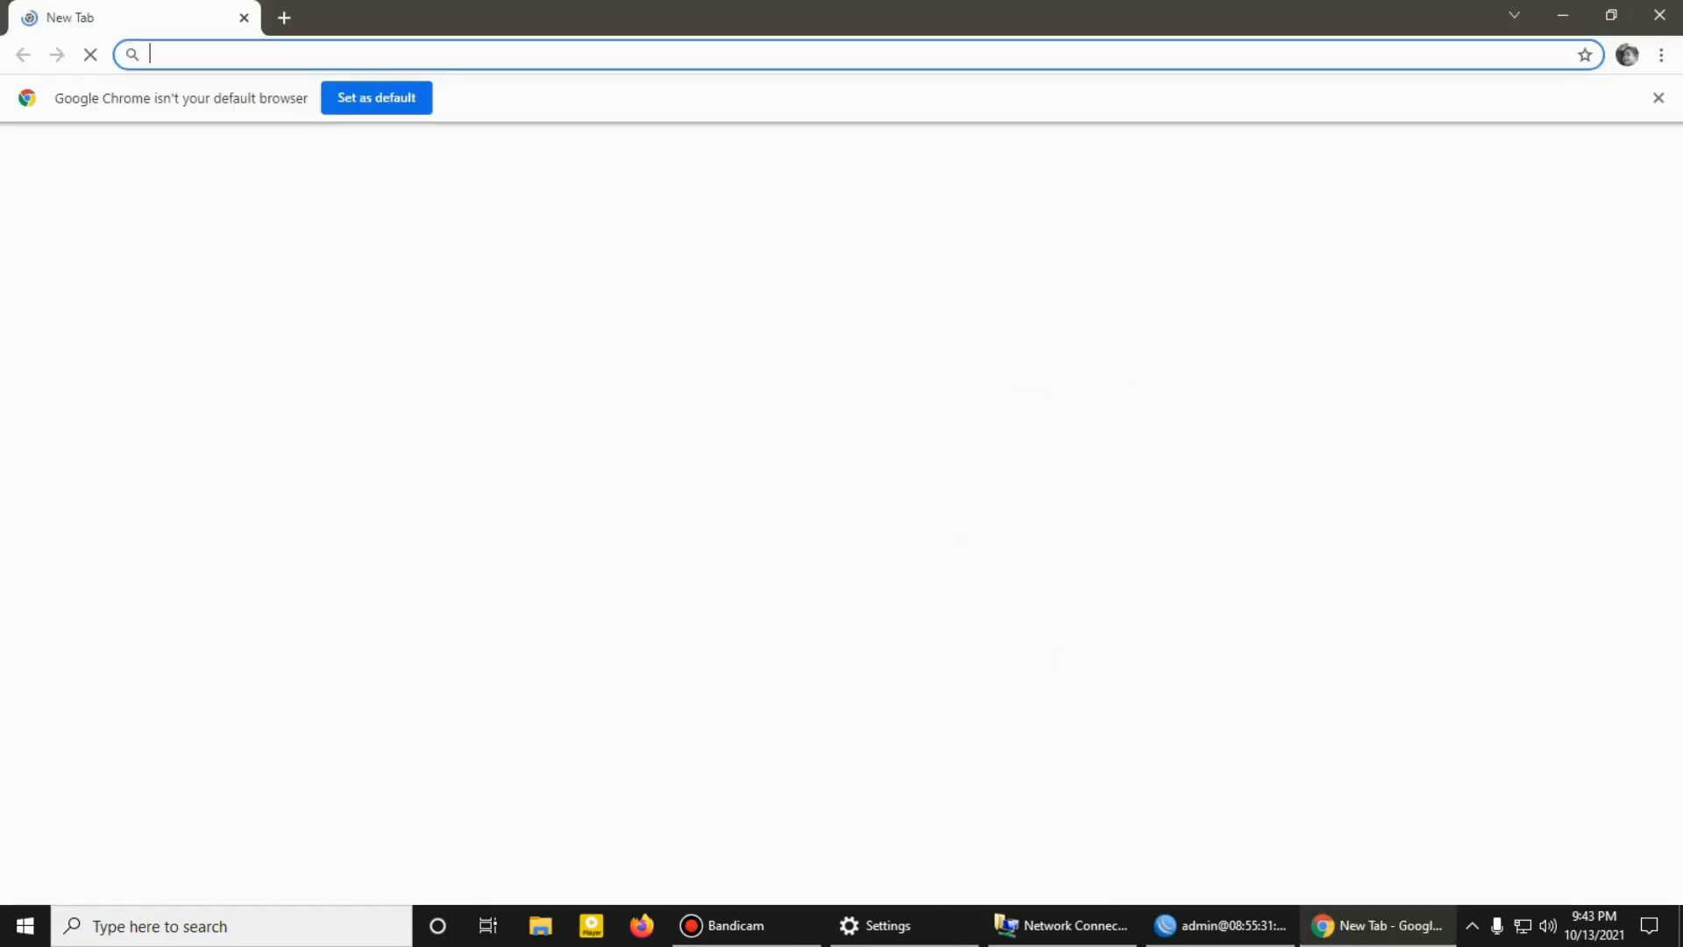
pyautogui.click(665, 539)
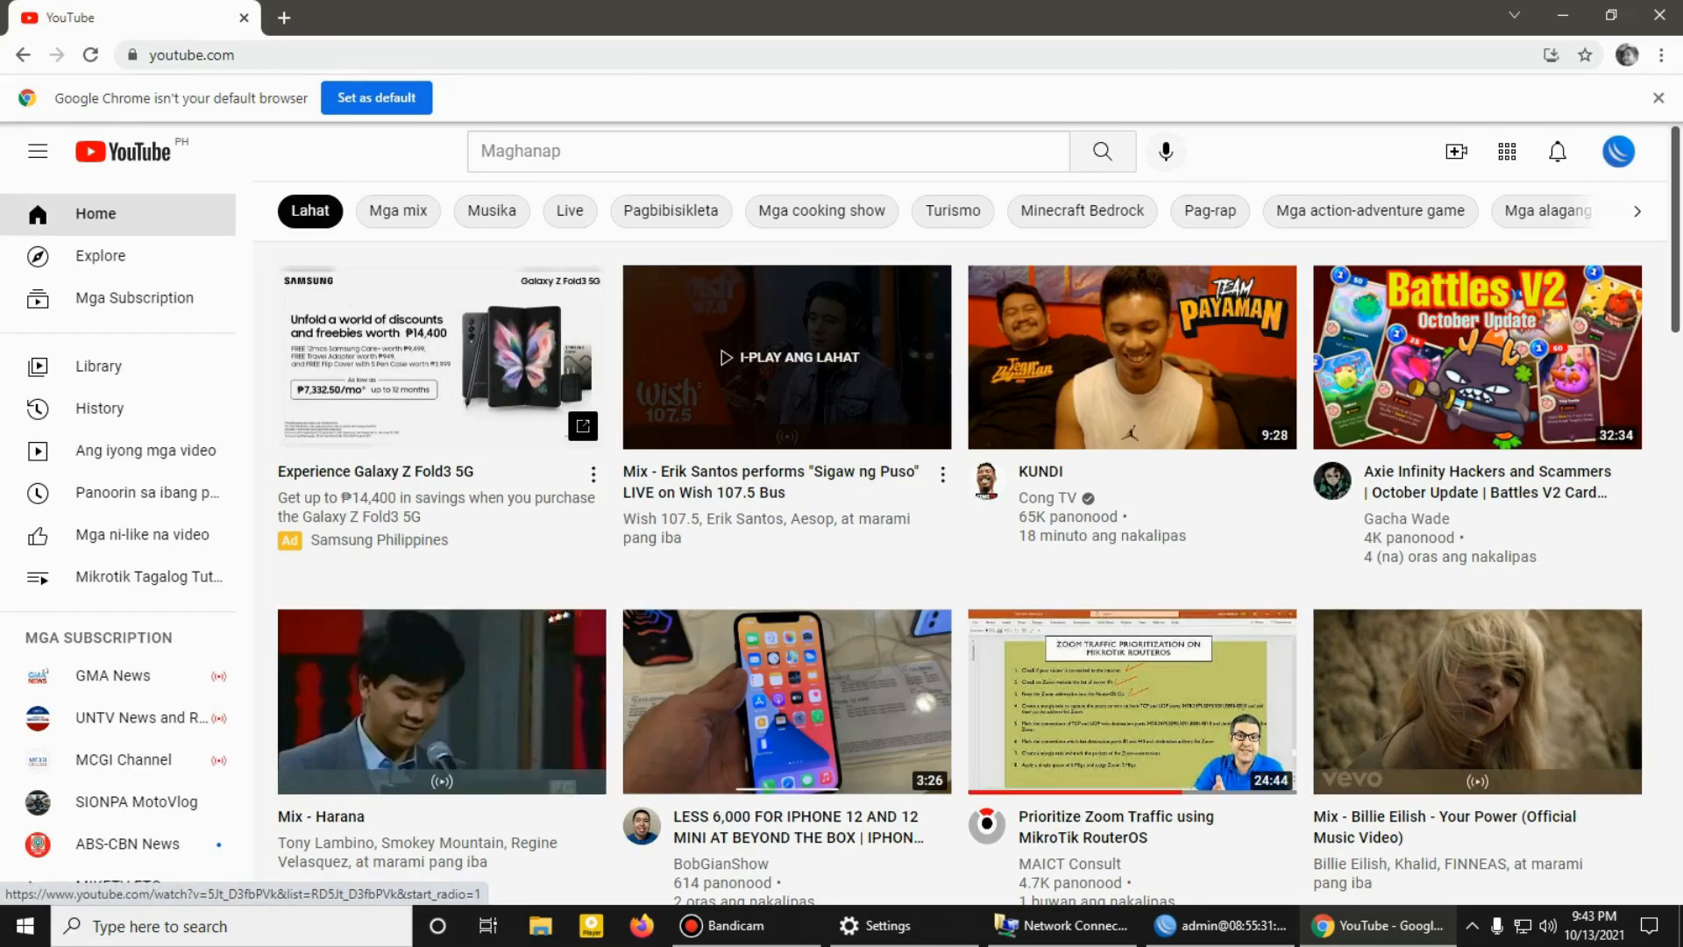
pyautogui.click(786, 357)
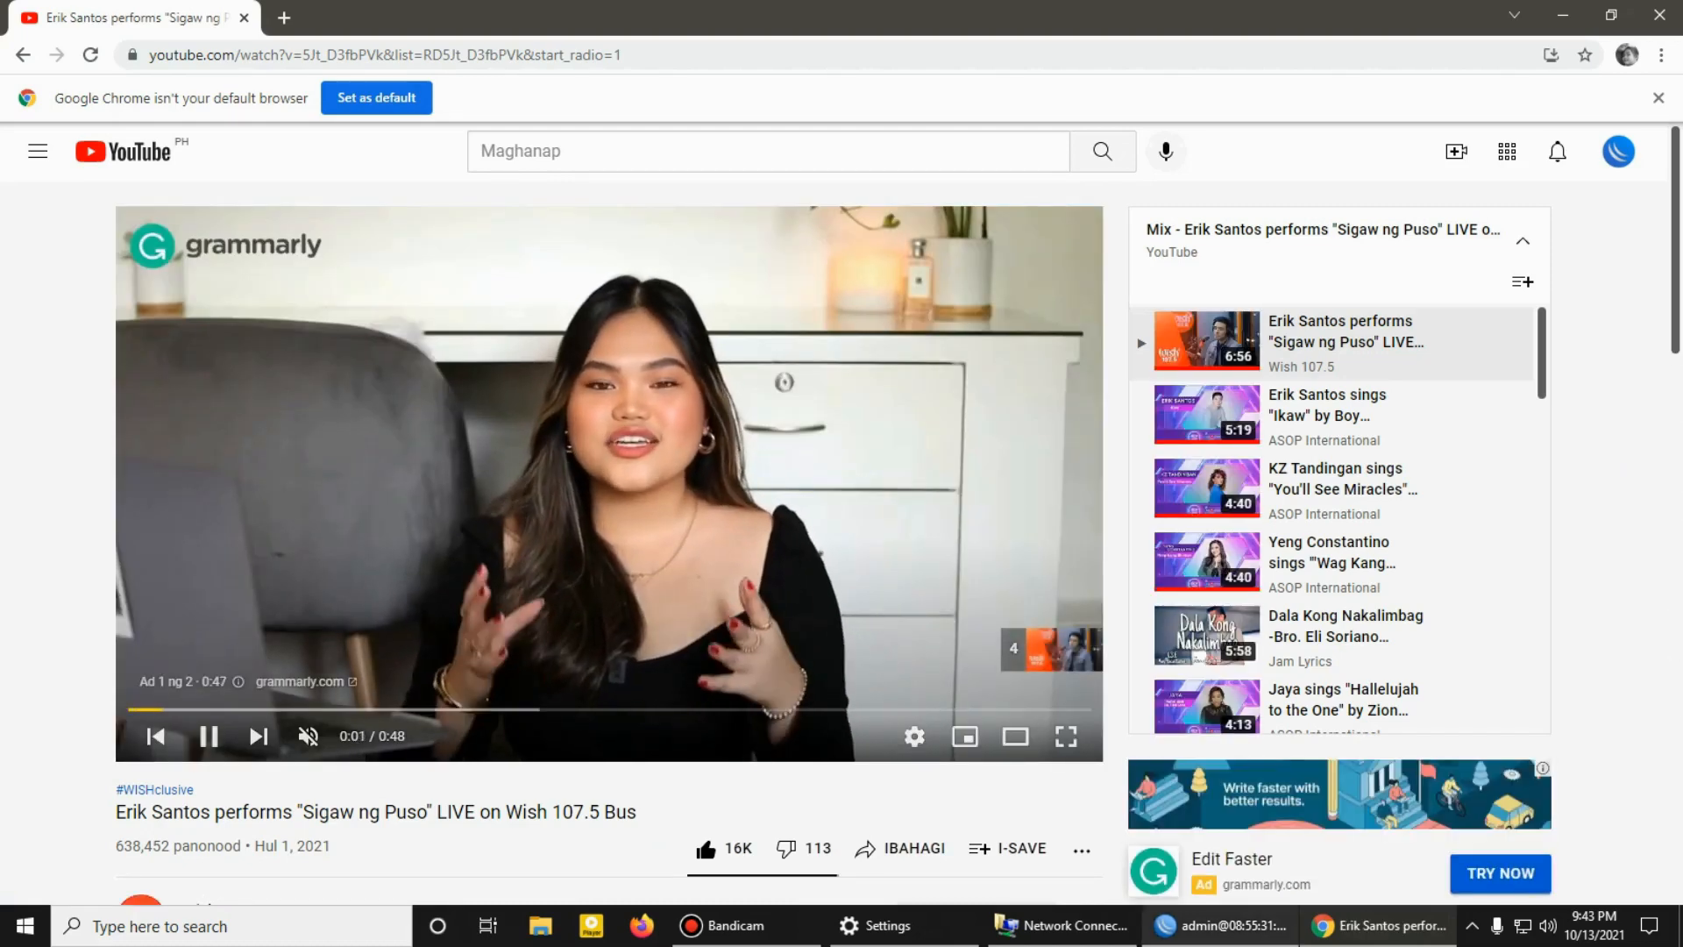
pyautogui.click(1221, 926)
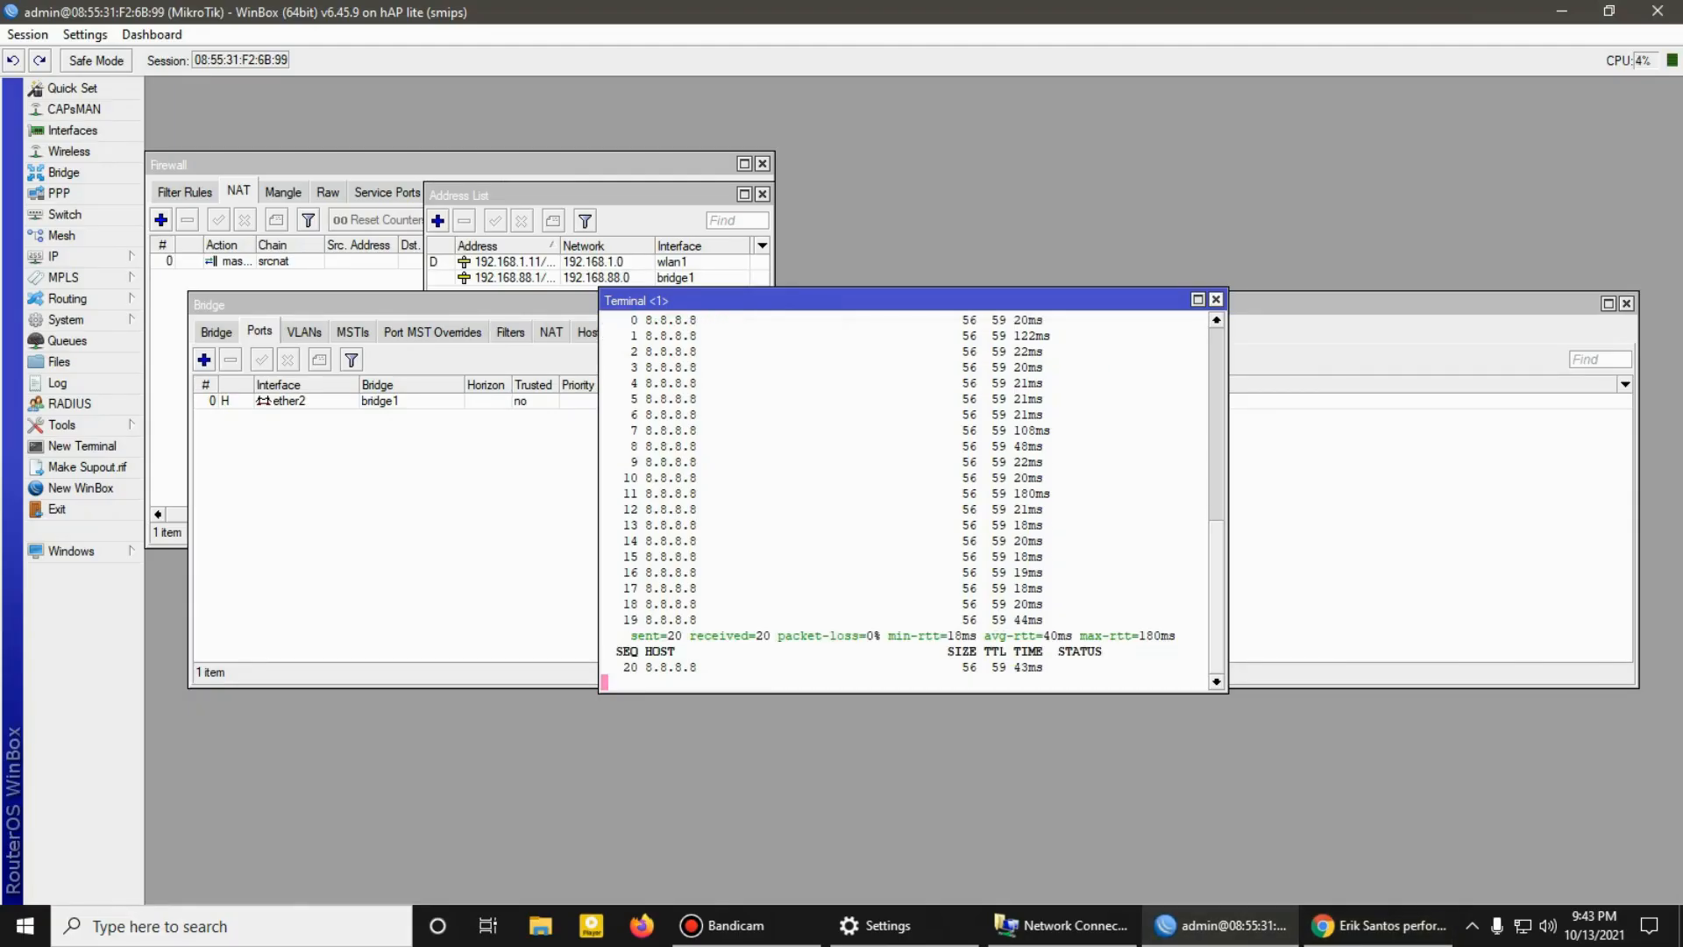
pyautogui.click(1215, 299)
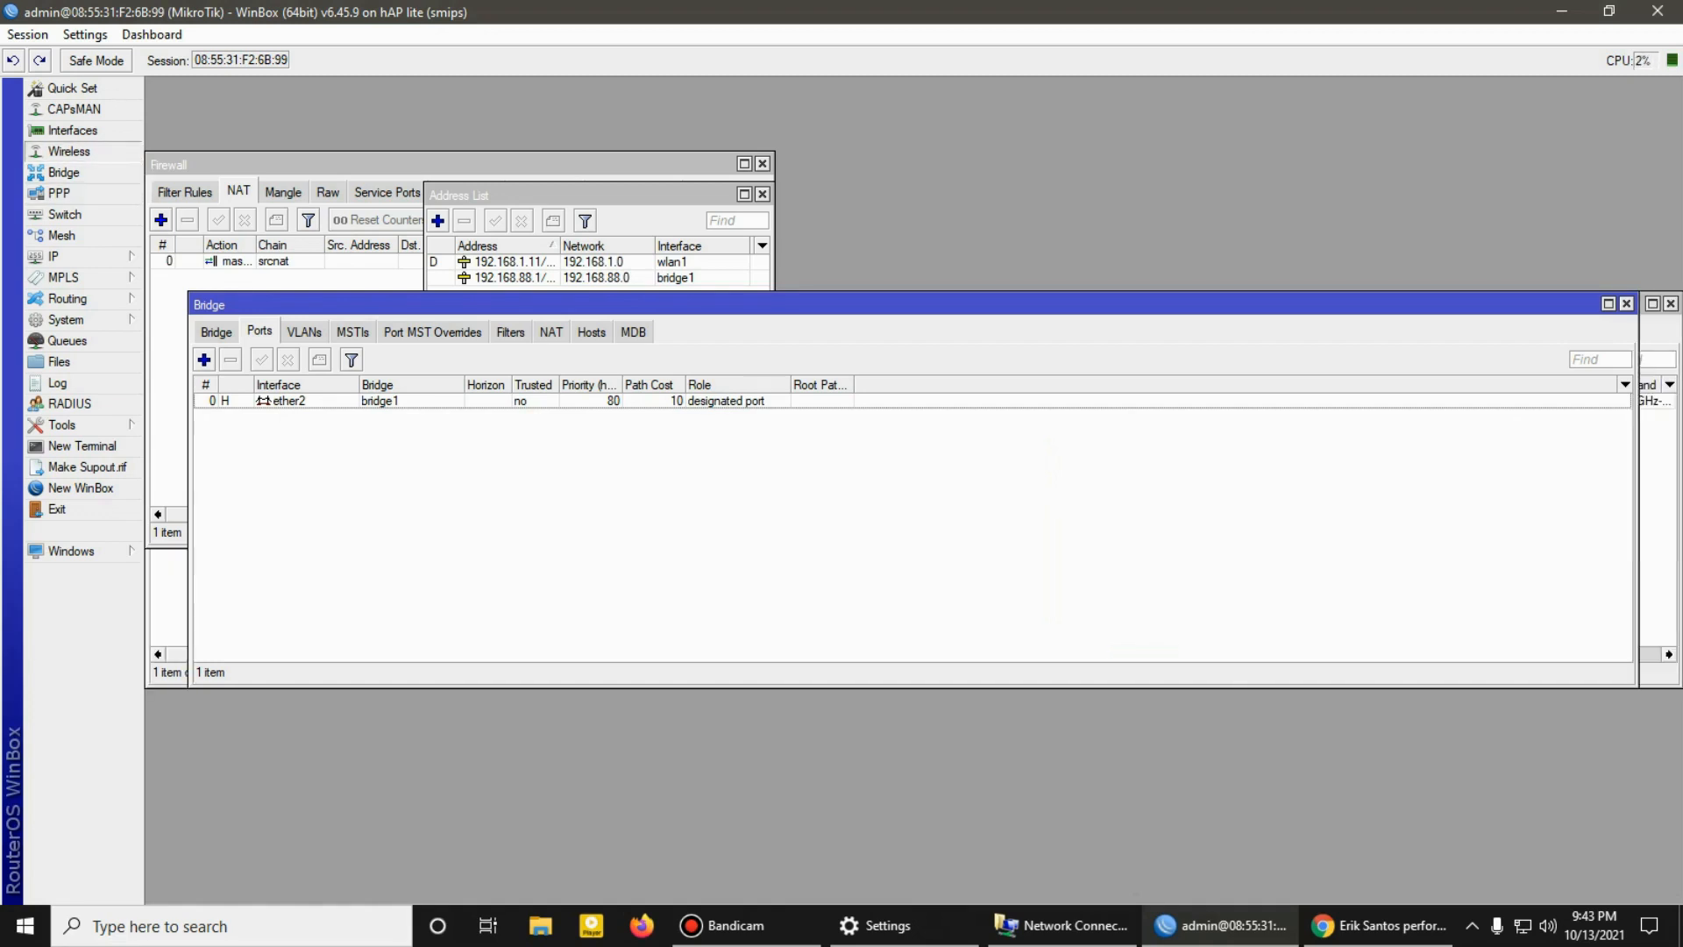
# Step: Add a virtual wireless interface in ap bridge mode on master interface wlan1 with the SSID TECHPH
pyautogui.click(68, 151)
pyautogui.click(166, 359)
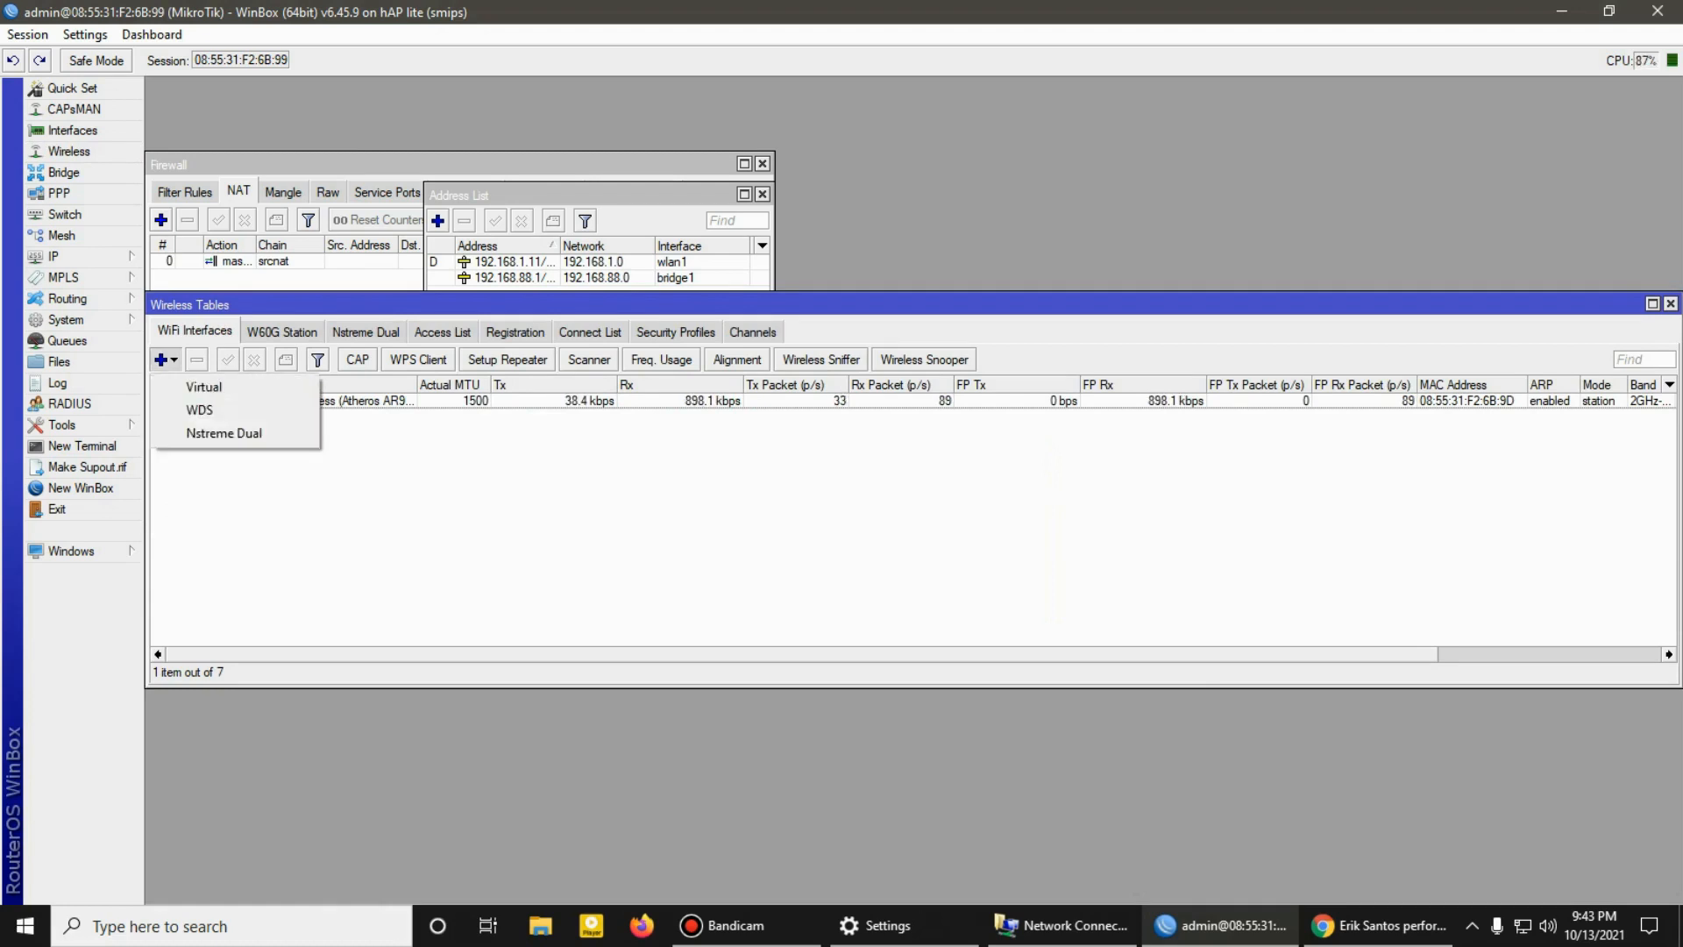
pyautogui.click(204, 386)
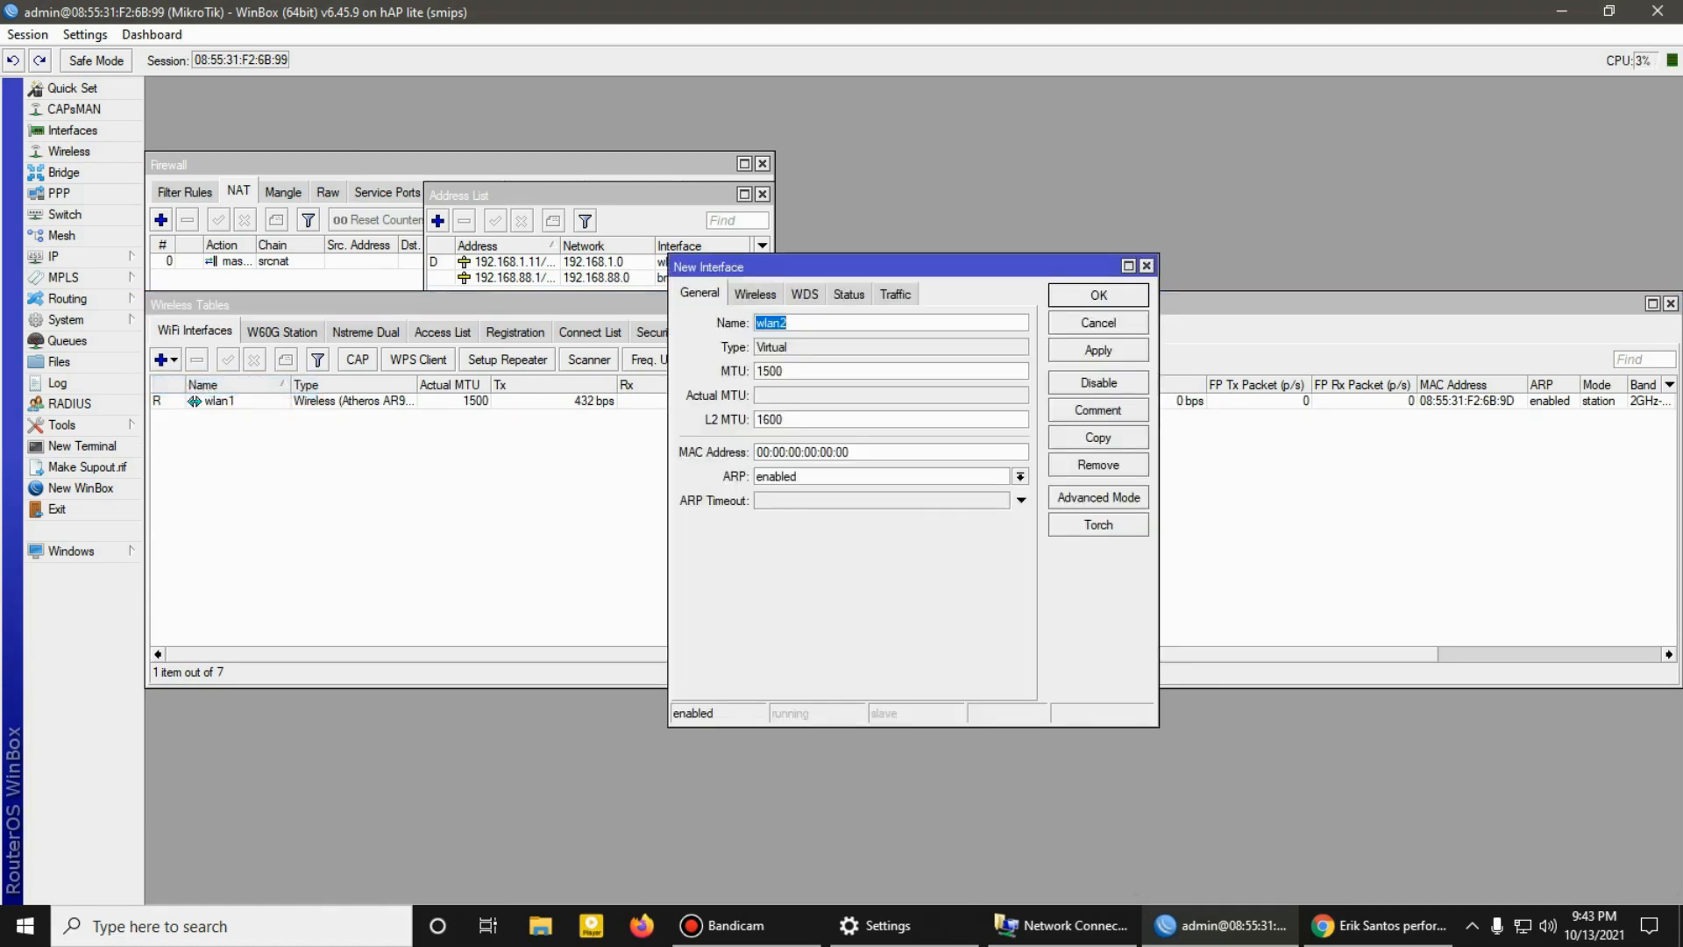
pyautogui.click(755, 293)
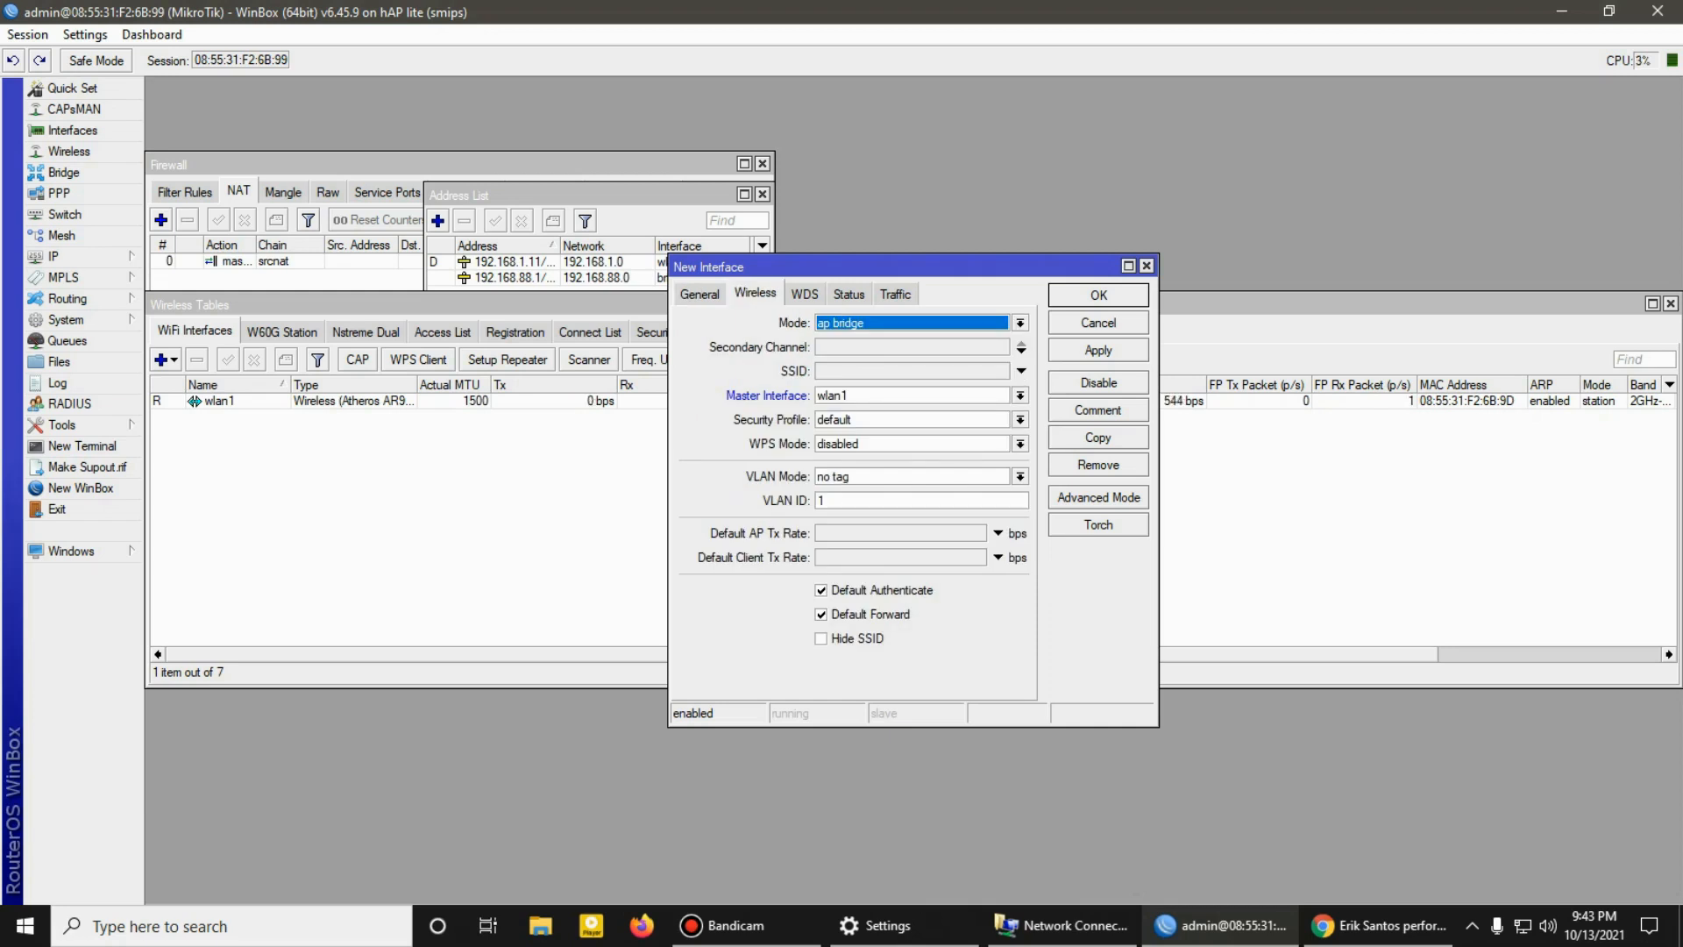
pyautogui.click(1022, 371)
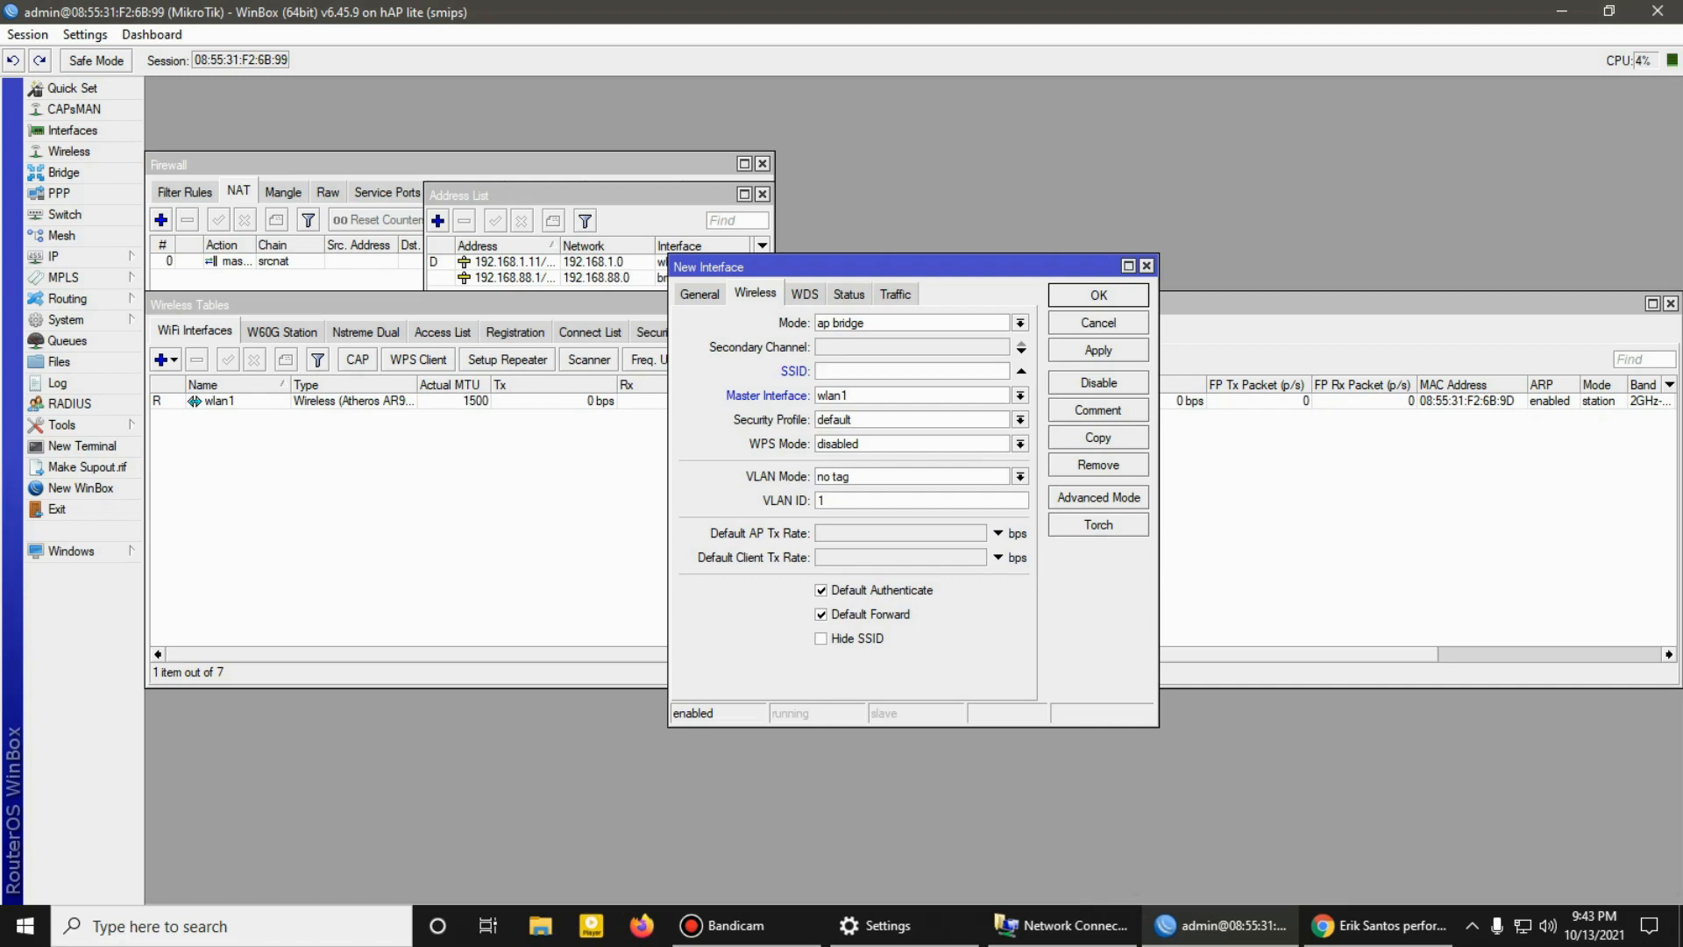
pyautogui.write('TECHPH')
pyautogui.click(1099, 295)
# Step: Examine the WPA and WPA2 pre-shared key fields of the default security profile, and return to the list of WiFi interfaces
pyautogui.click(676, 332)
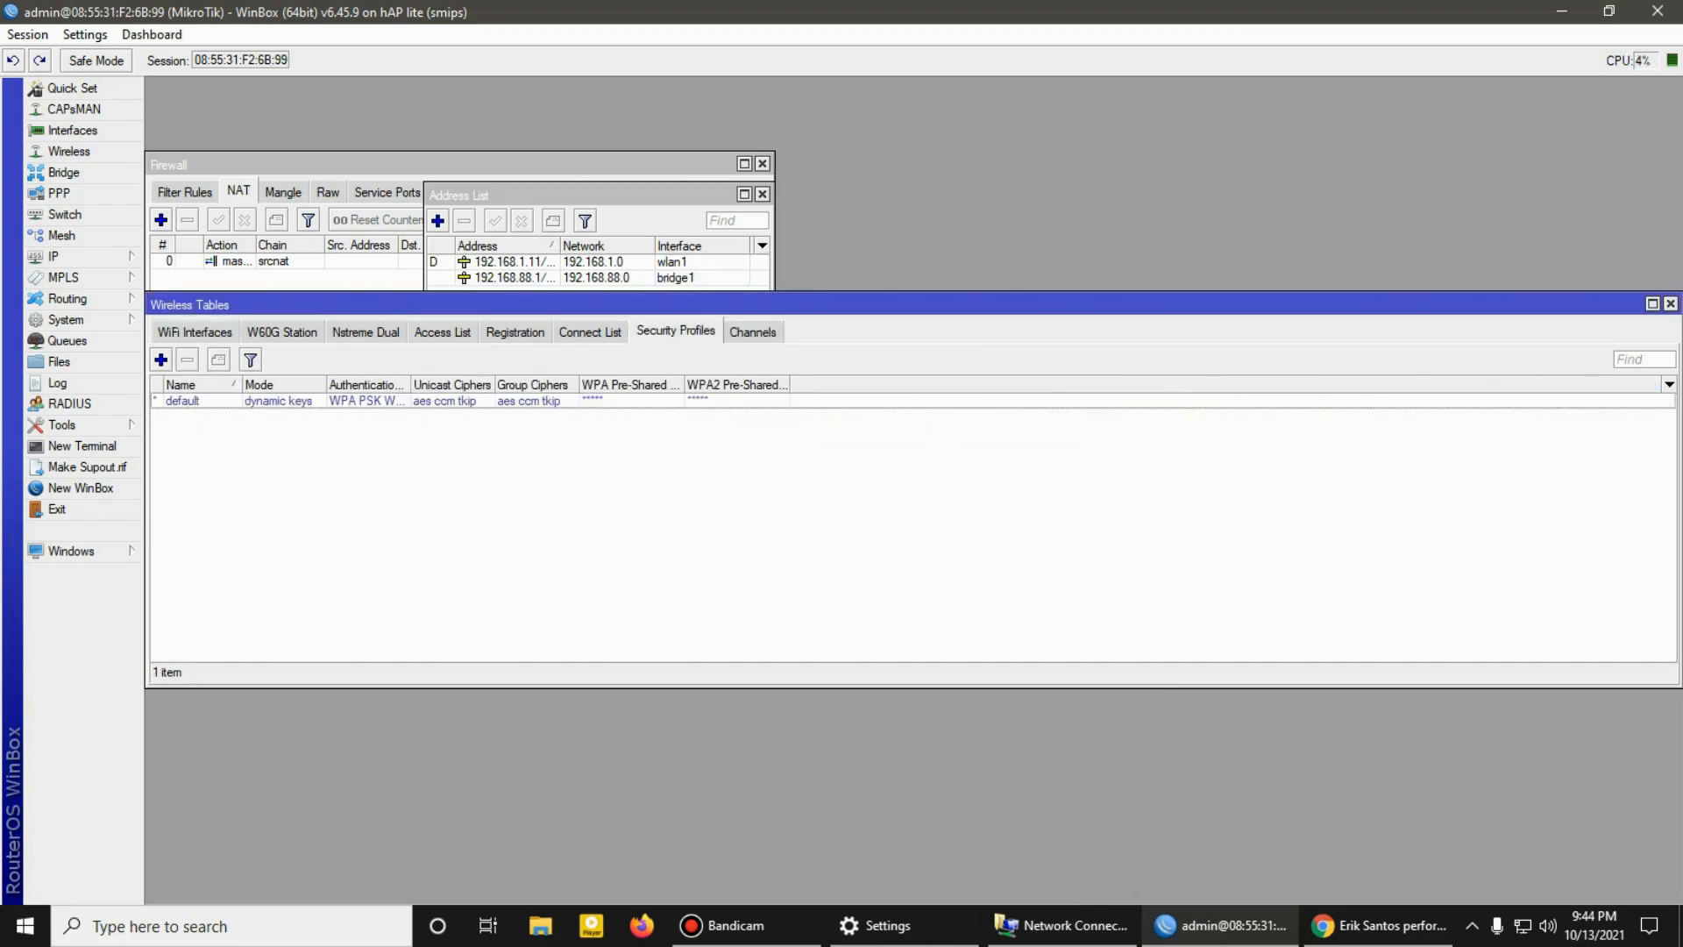
pyautogui.doubleClick(183, 401)
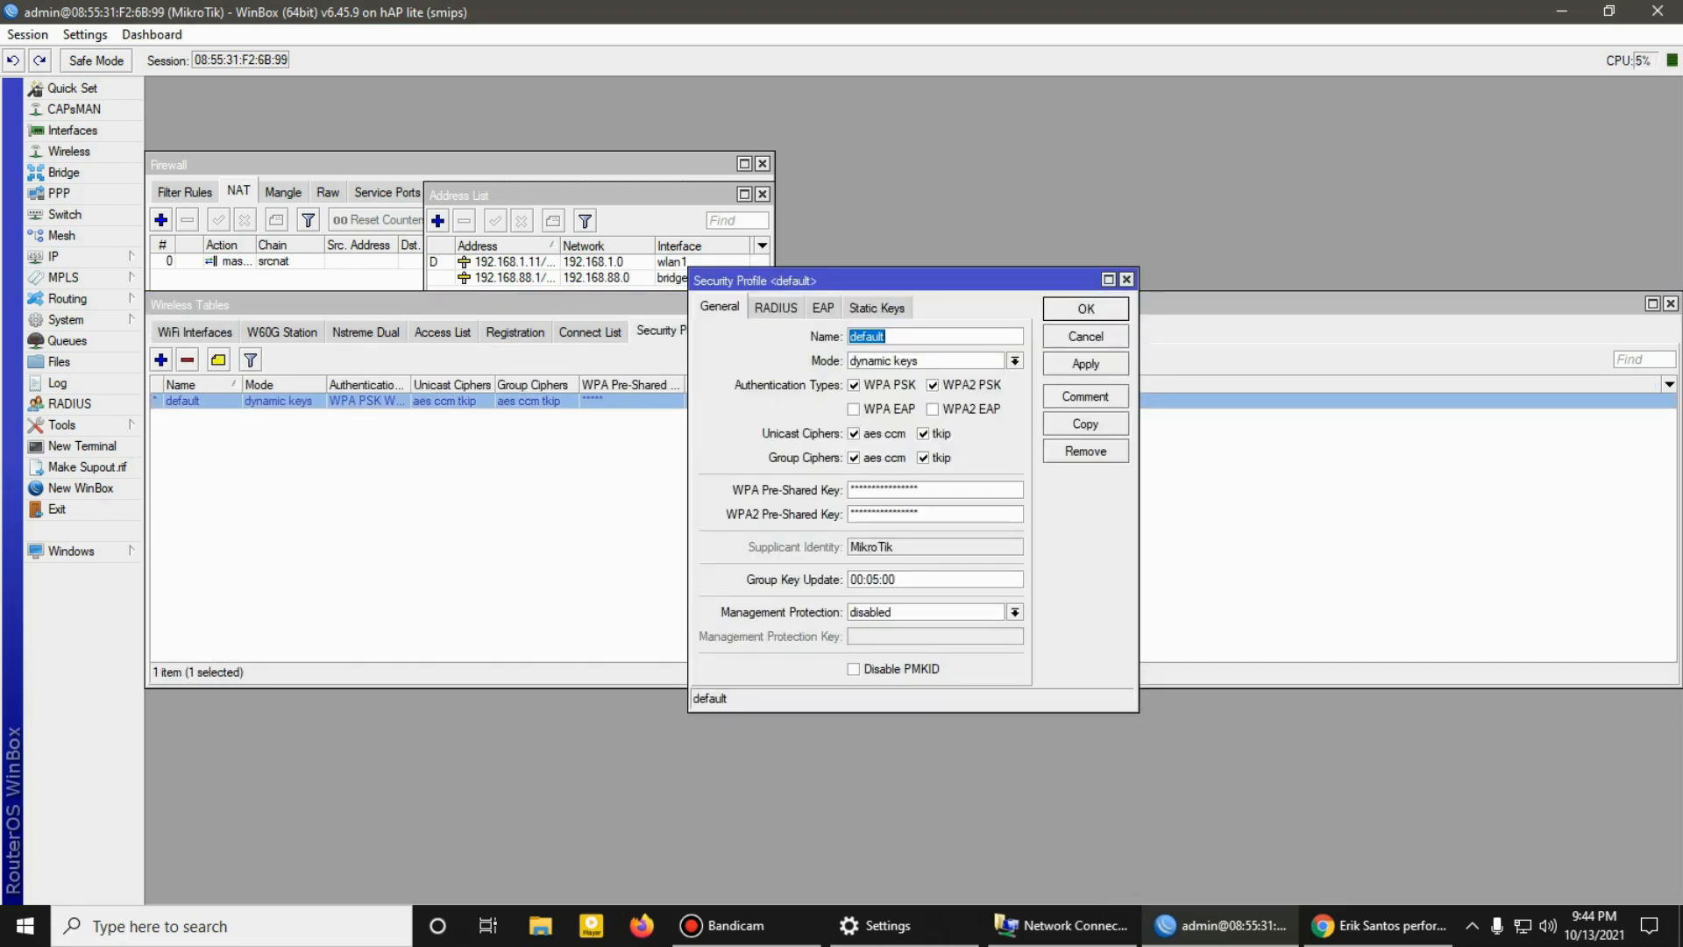
pyautogui.moveTo(926, 490); pyautogui.dragTo(848, 490)
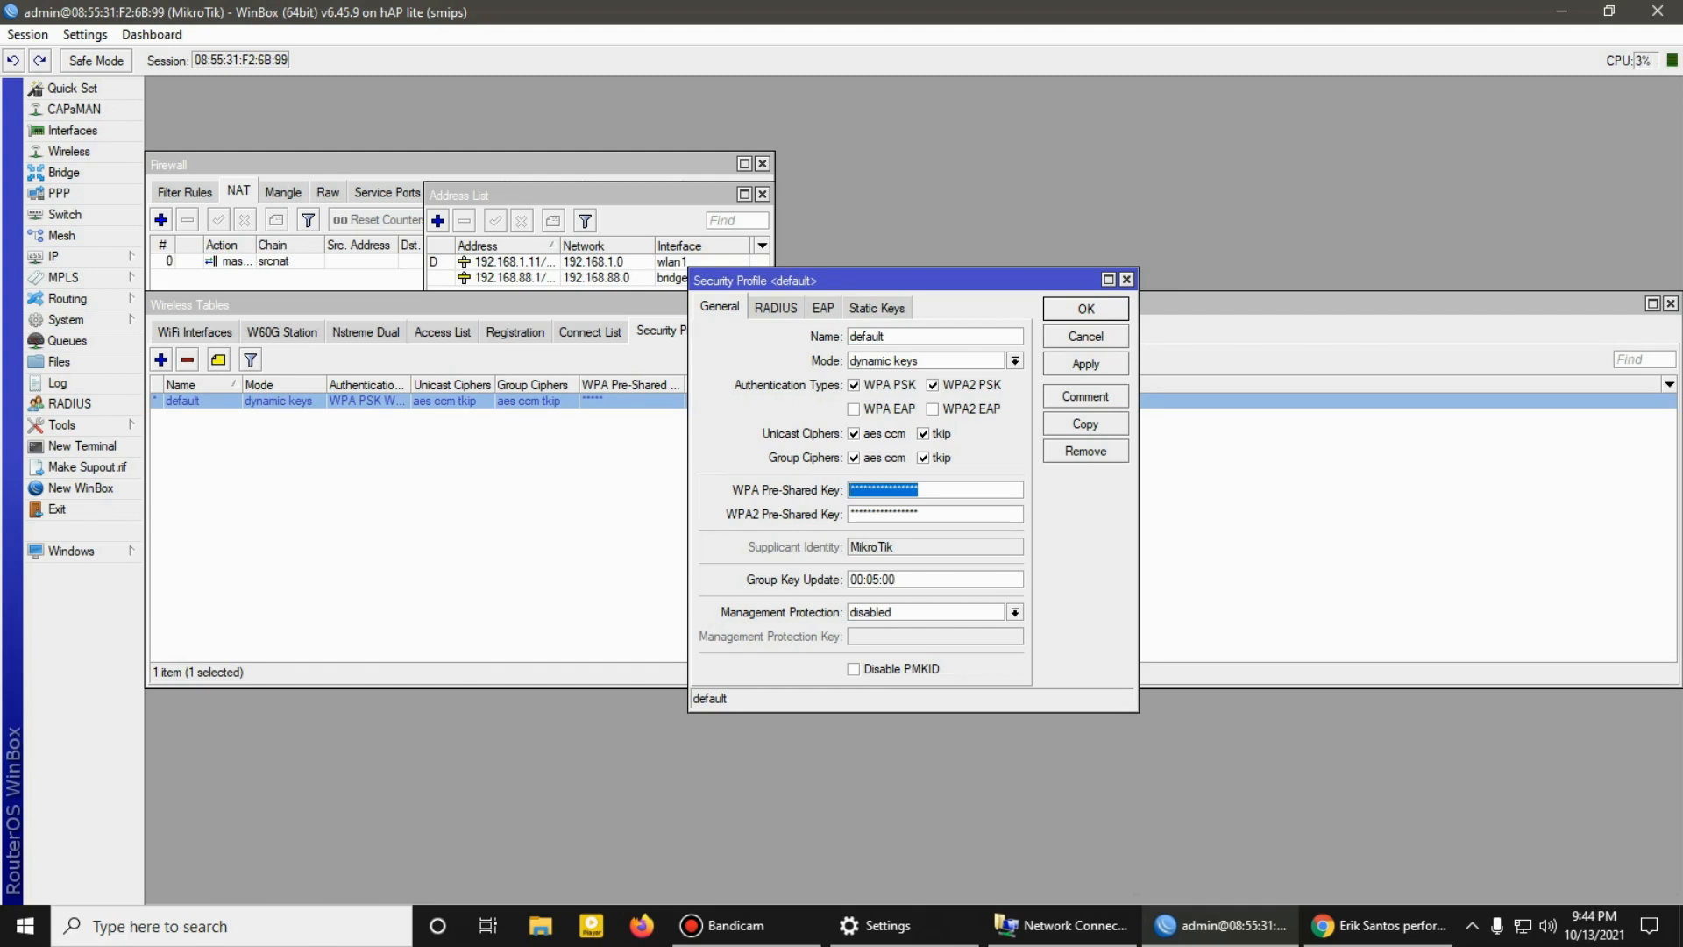
pyautogui.click(921, 490)
pyautogui.doubleClick(919, 490)
pyautogui.moveTo(920, 514); pyautogui.dragTo(849, 513)
pyautogui.press('Return')
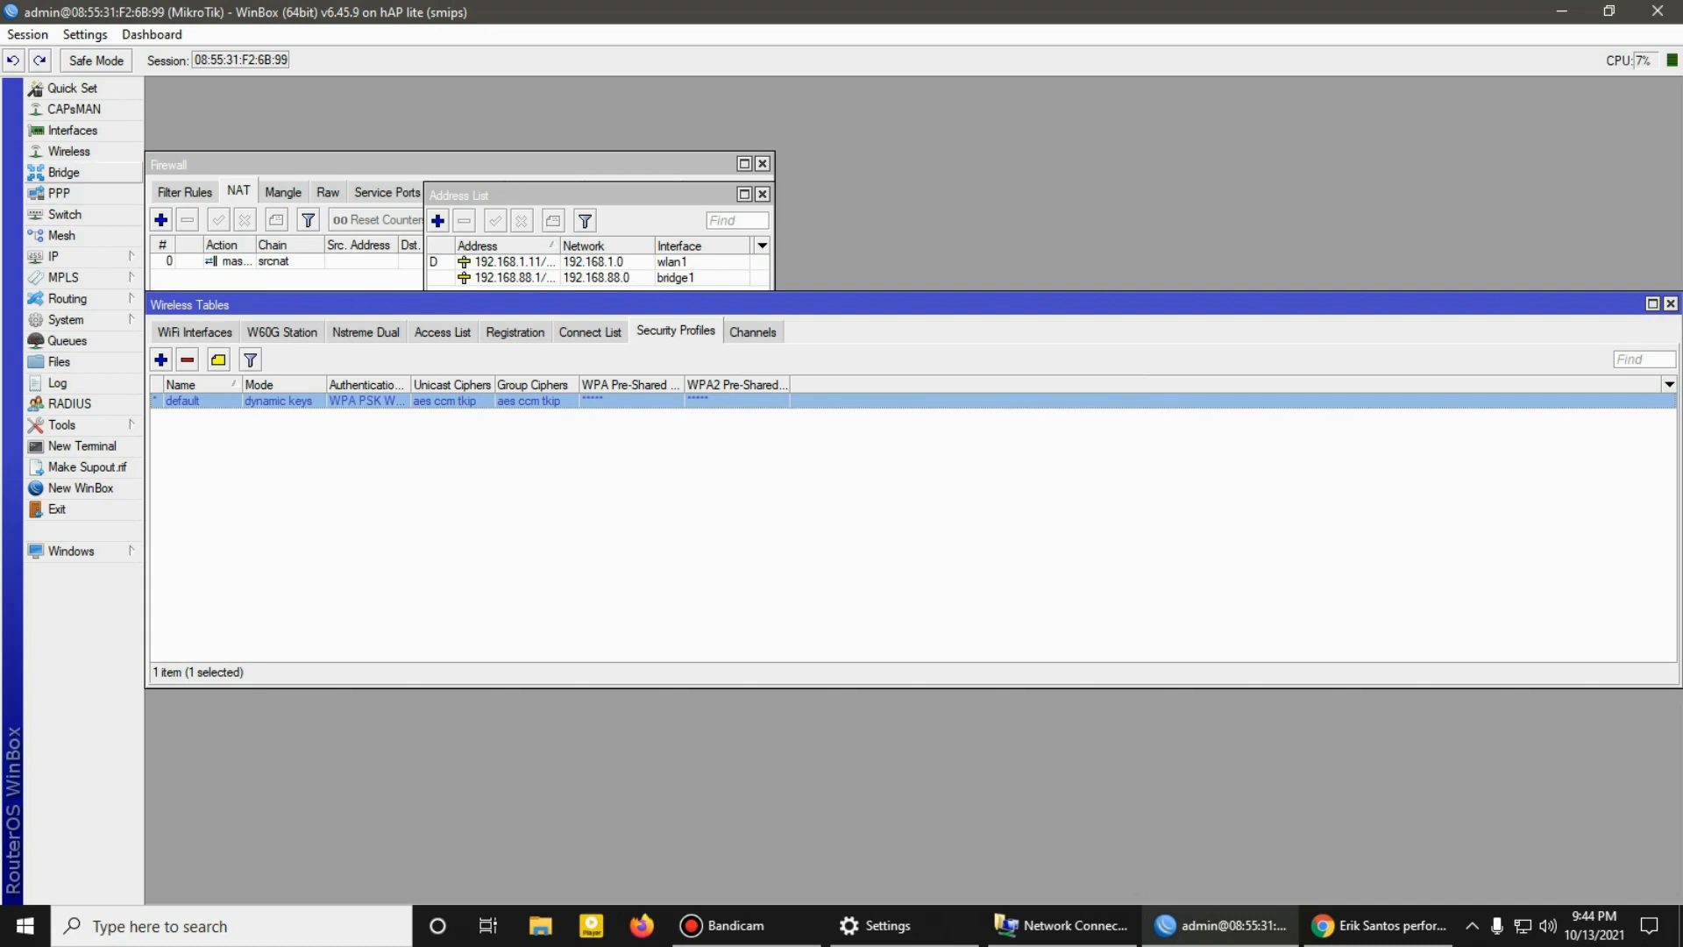
pyautogui.click(194, 332)
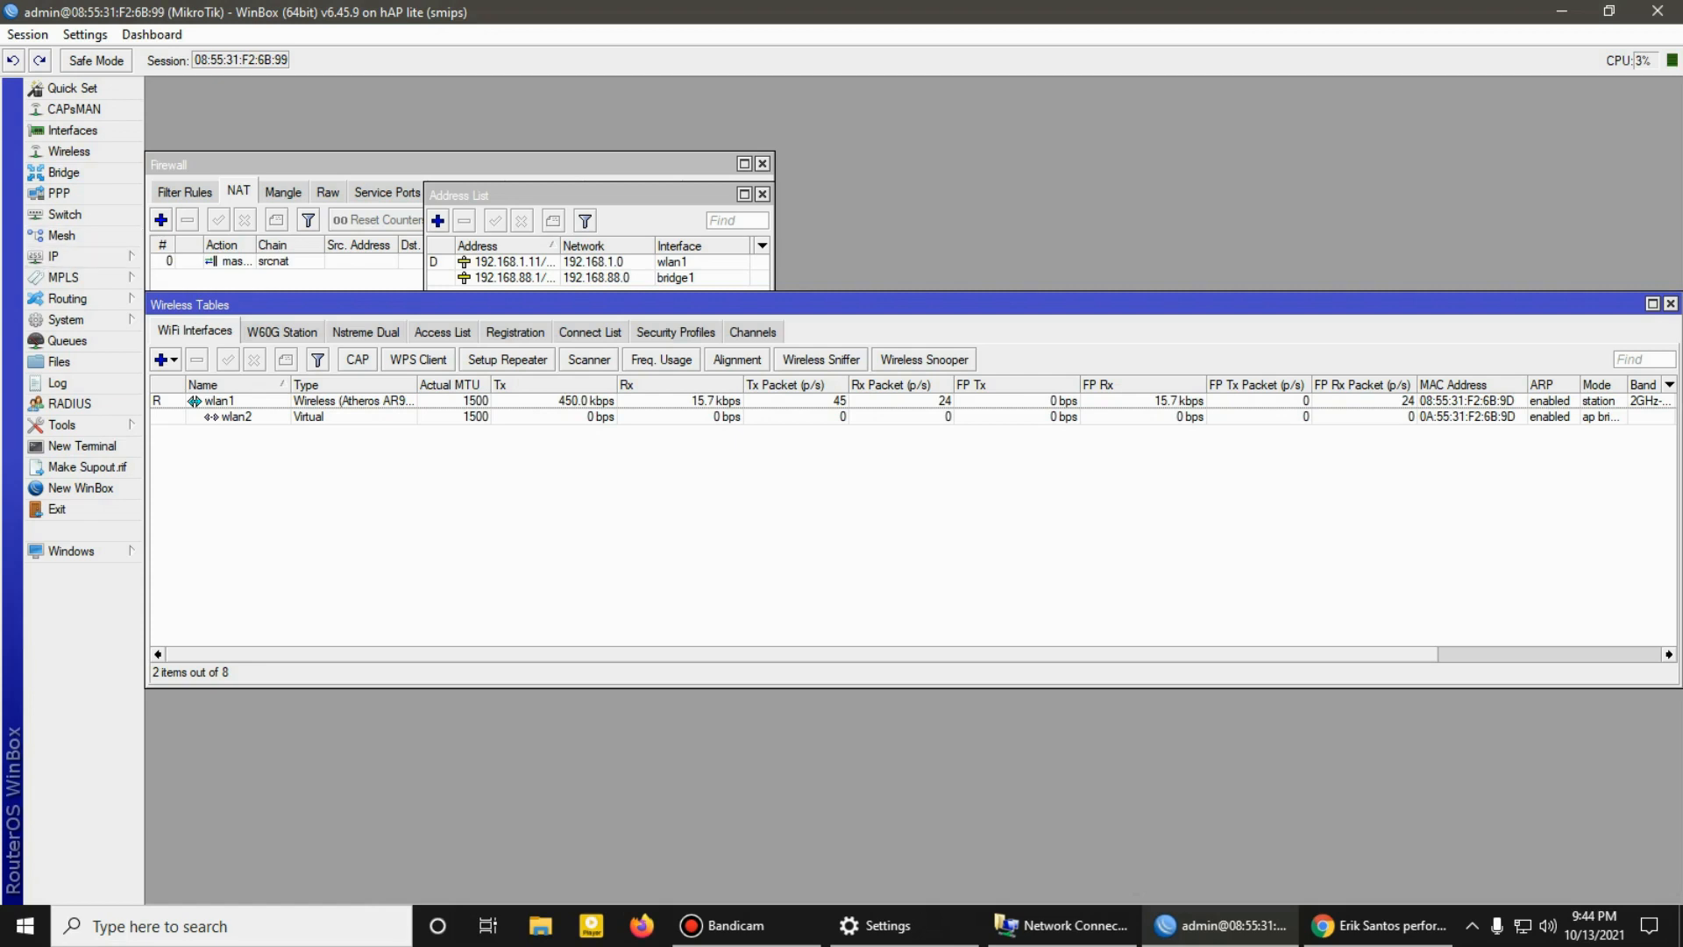
# Step: Close the wireless, bridge, address list and firewall windows, and exit WinBox
pyautogui.click(1670, 304)
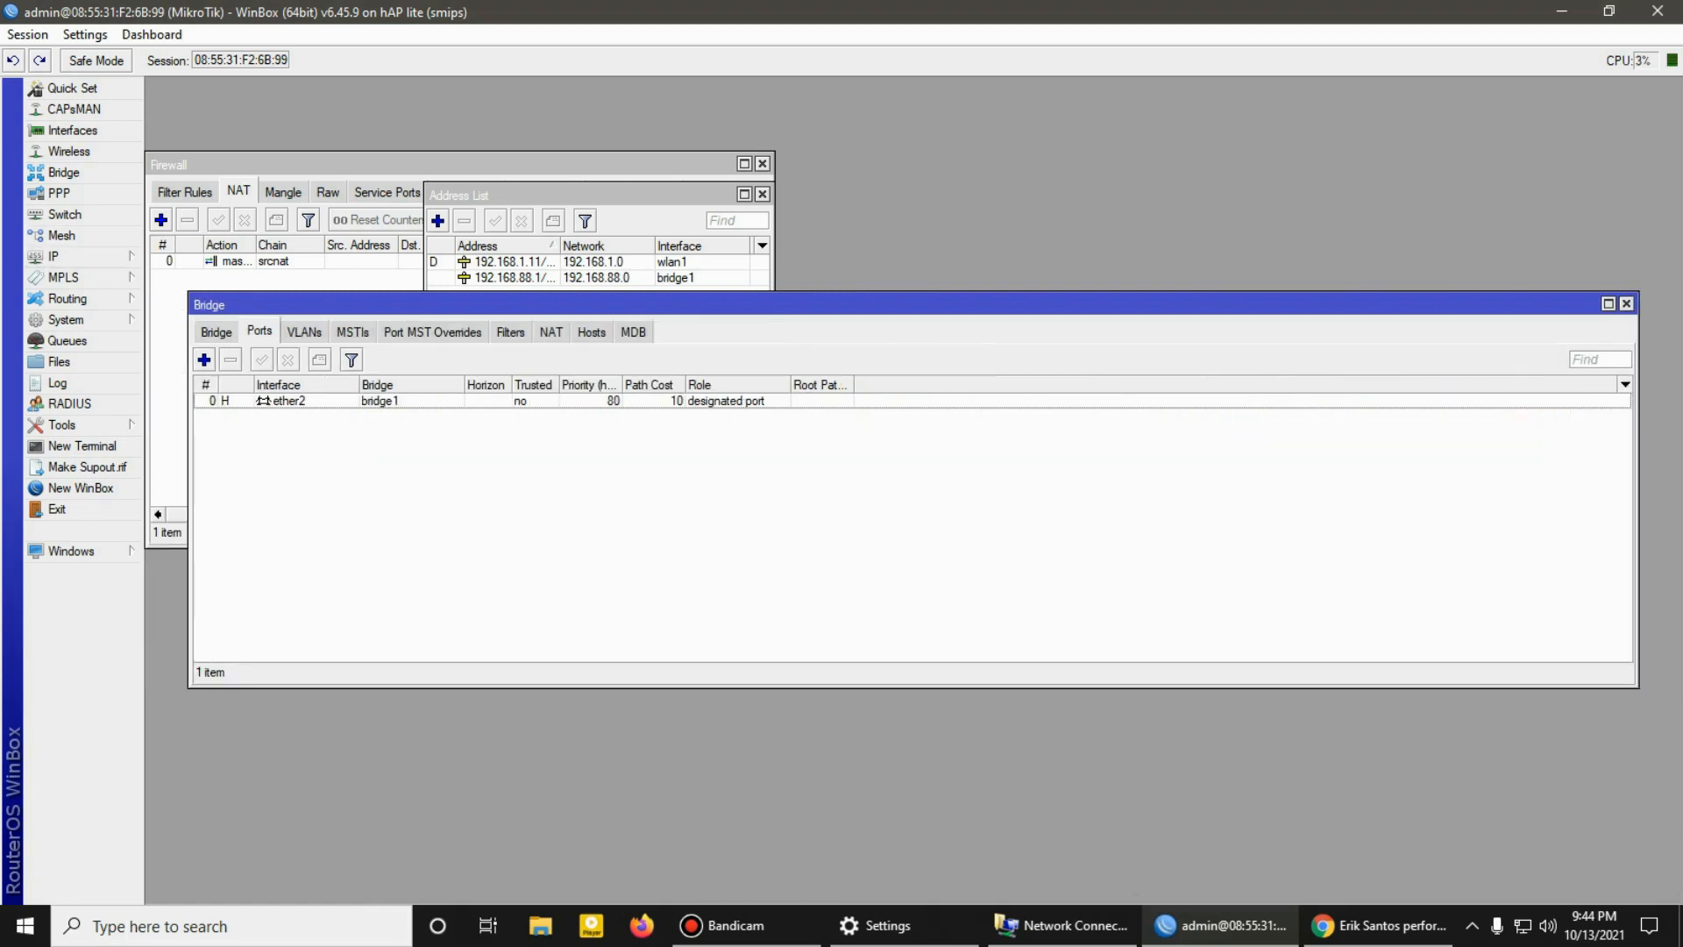
pyautogui.click(1626, 304)
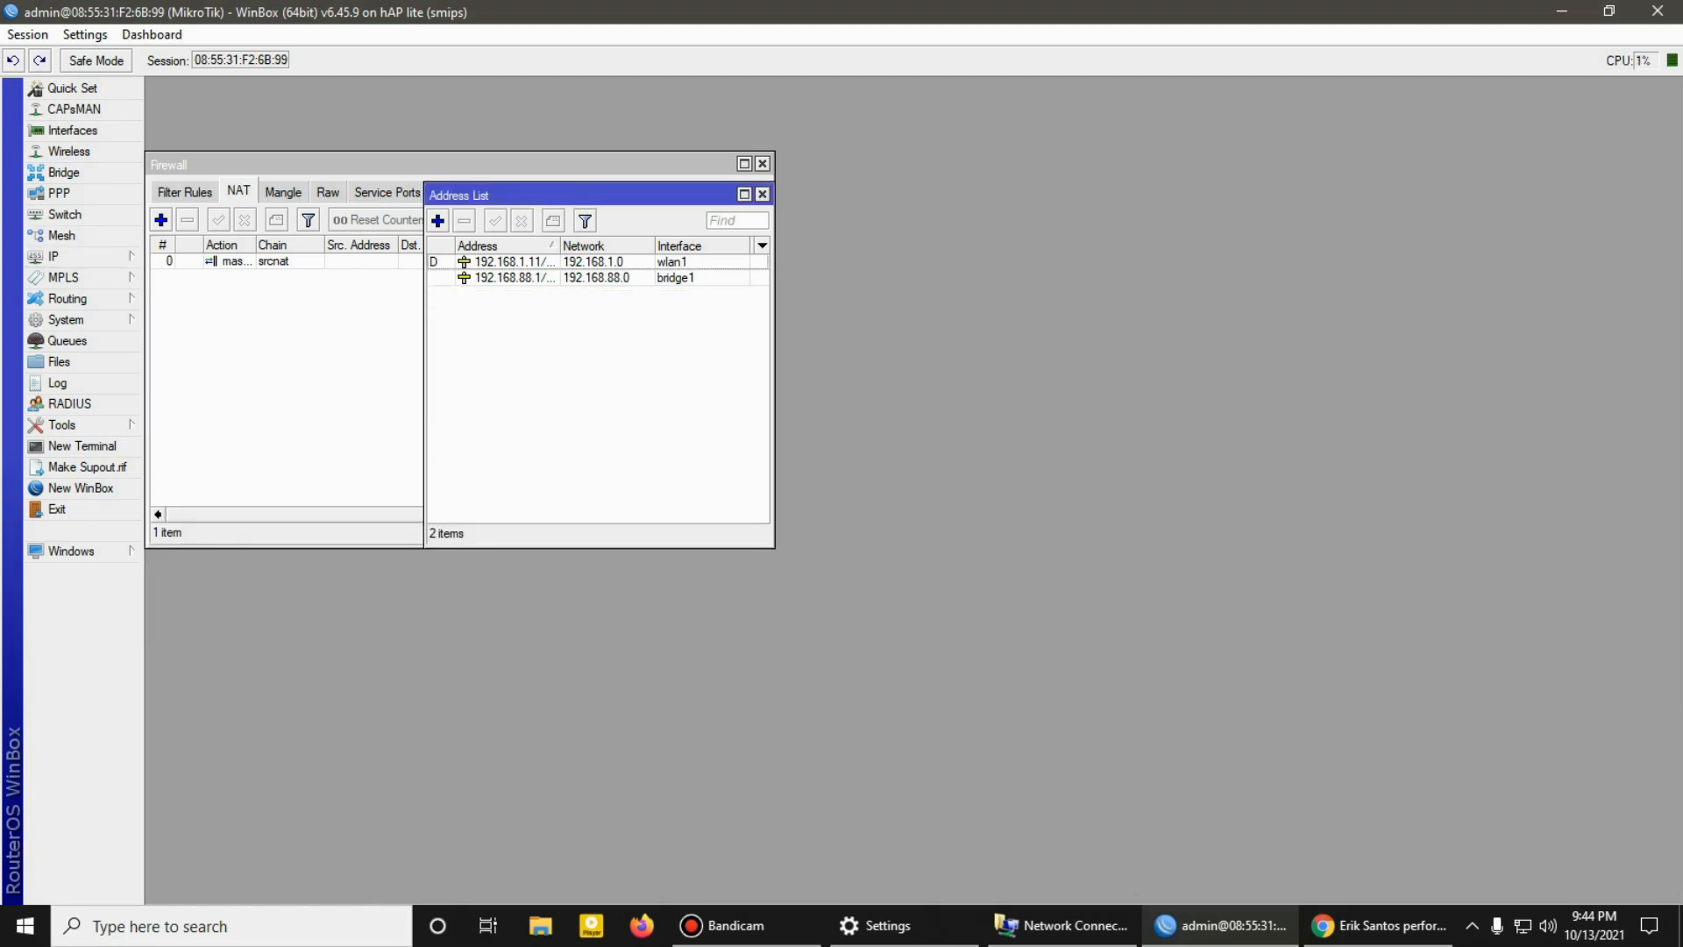
pyautogui.click(762, 194)
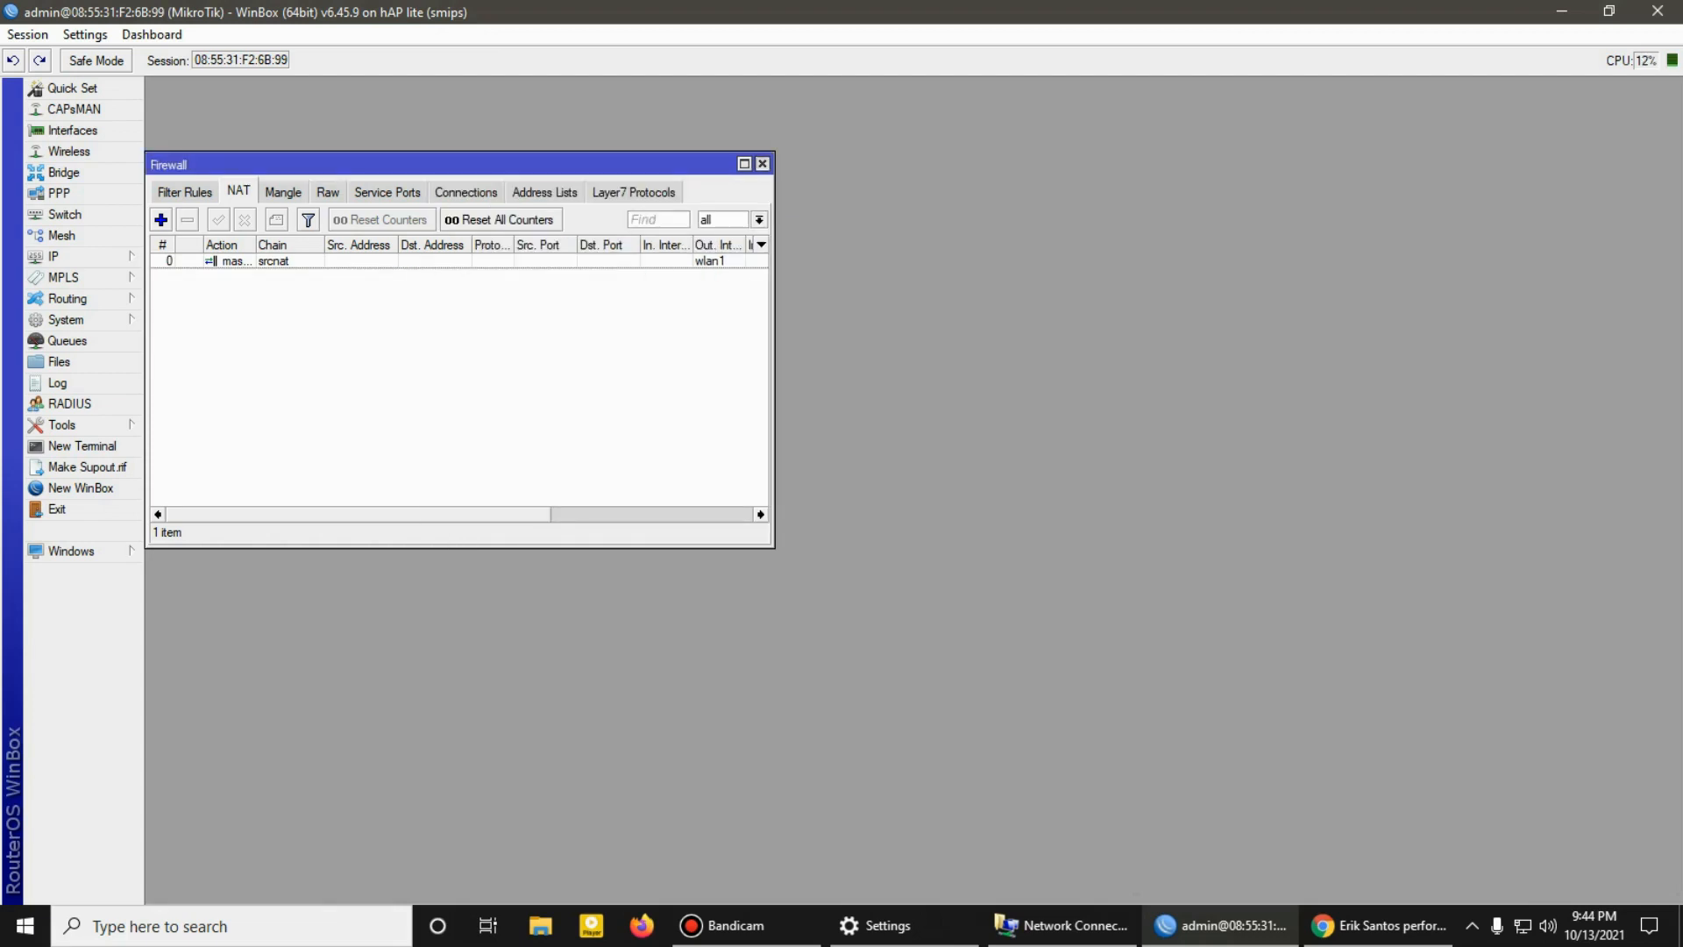
pyautogui.click(761, 164)
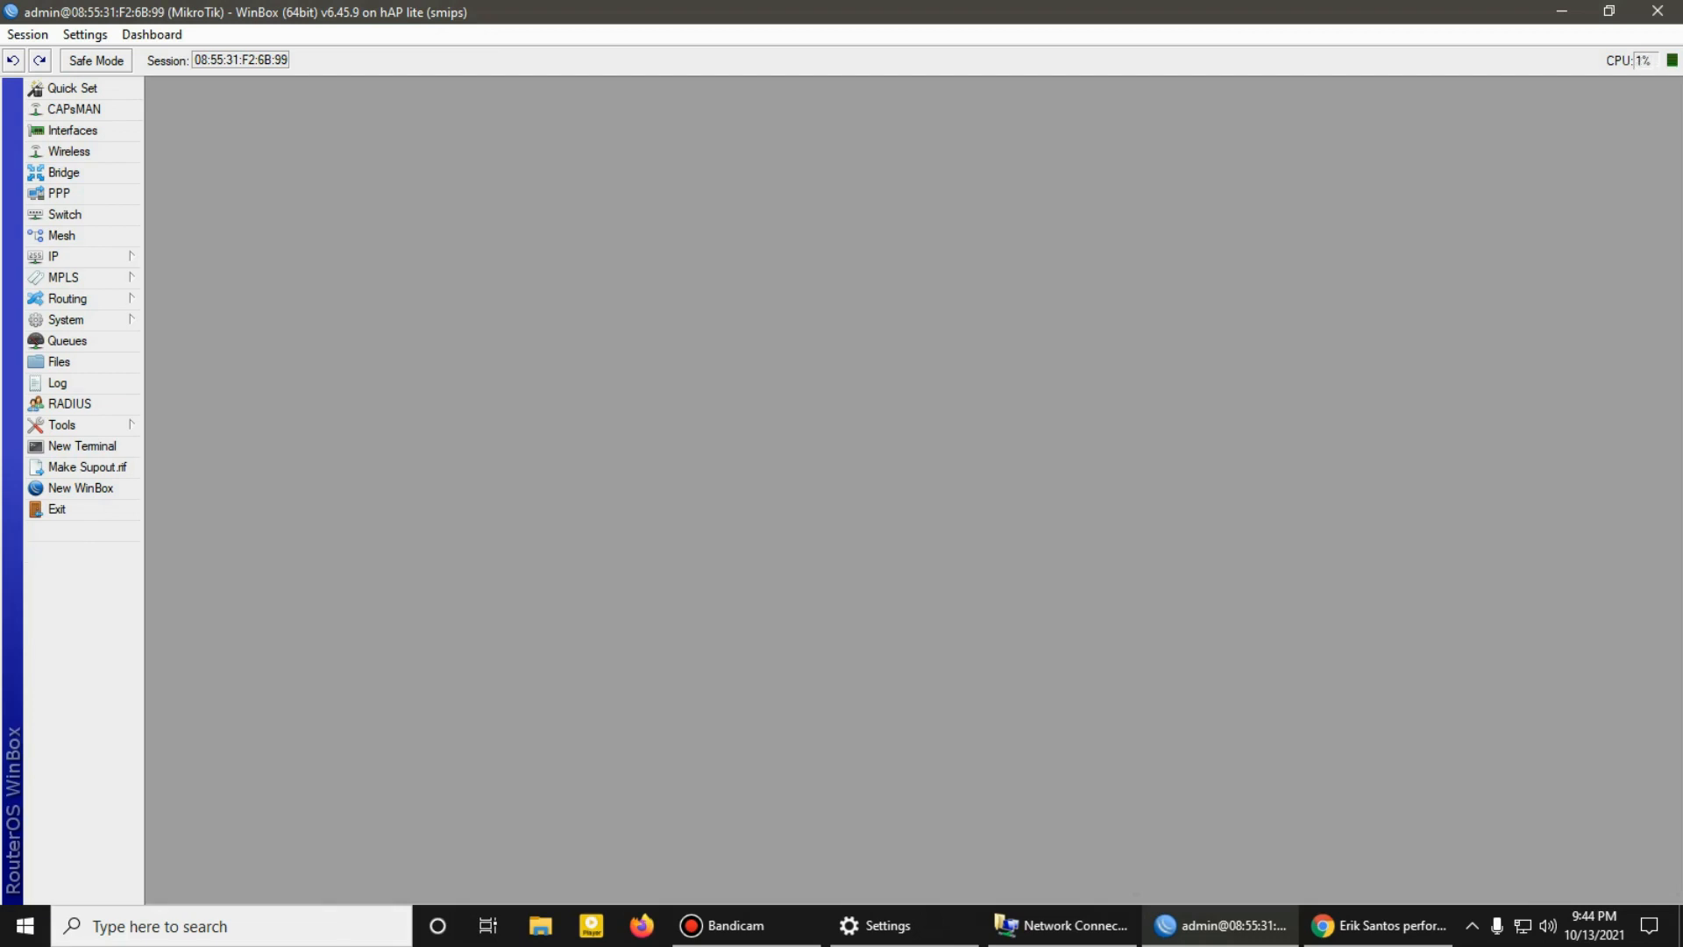
pyautogui.click(1658, 11)
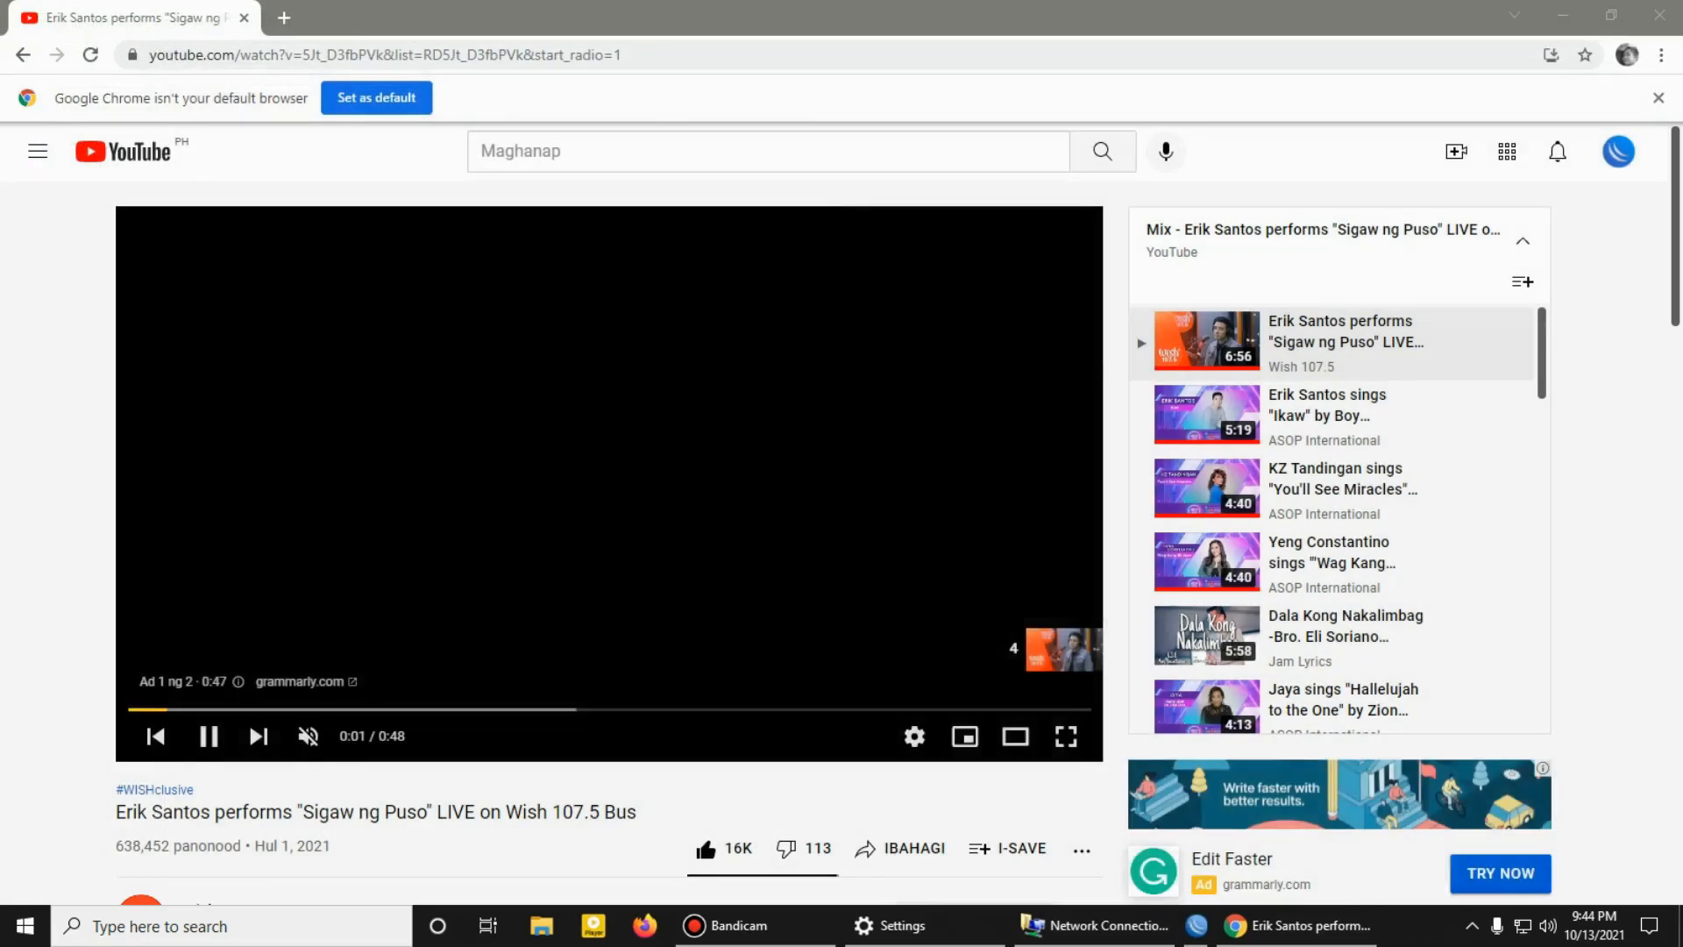
# Step: Close Google Chrome, the Network Connections window and Windows Settings
pyautogui.click(1660, 15)
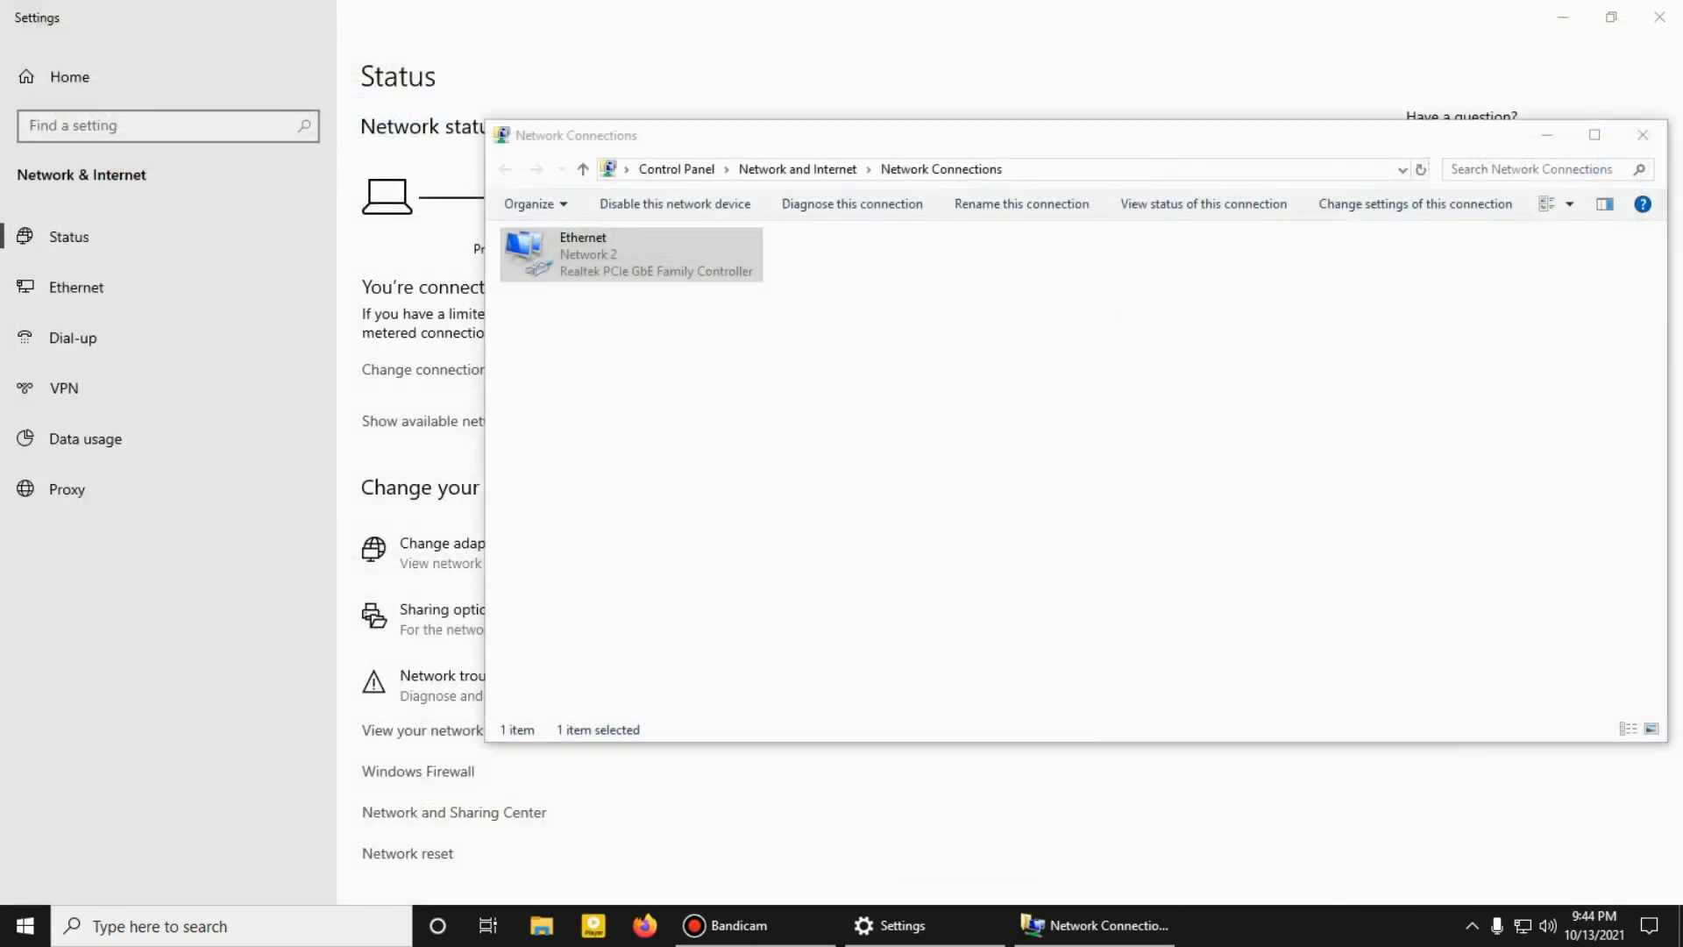
pyautogui.click(1642, 135)
pyautogui.click(1659, 15)
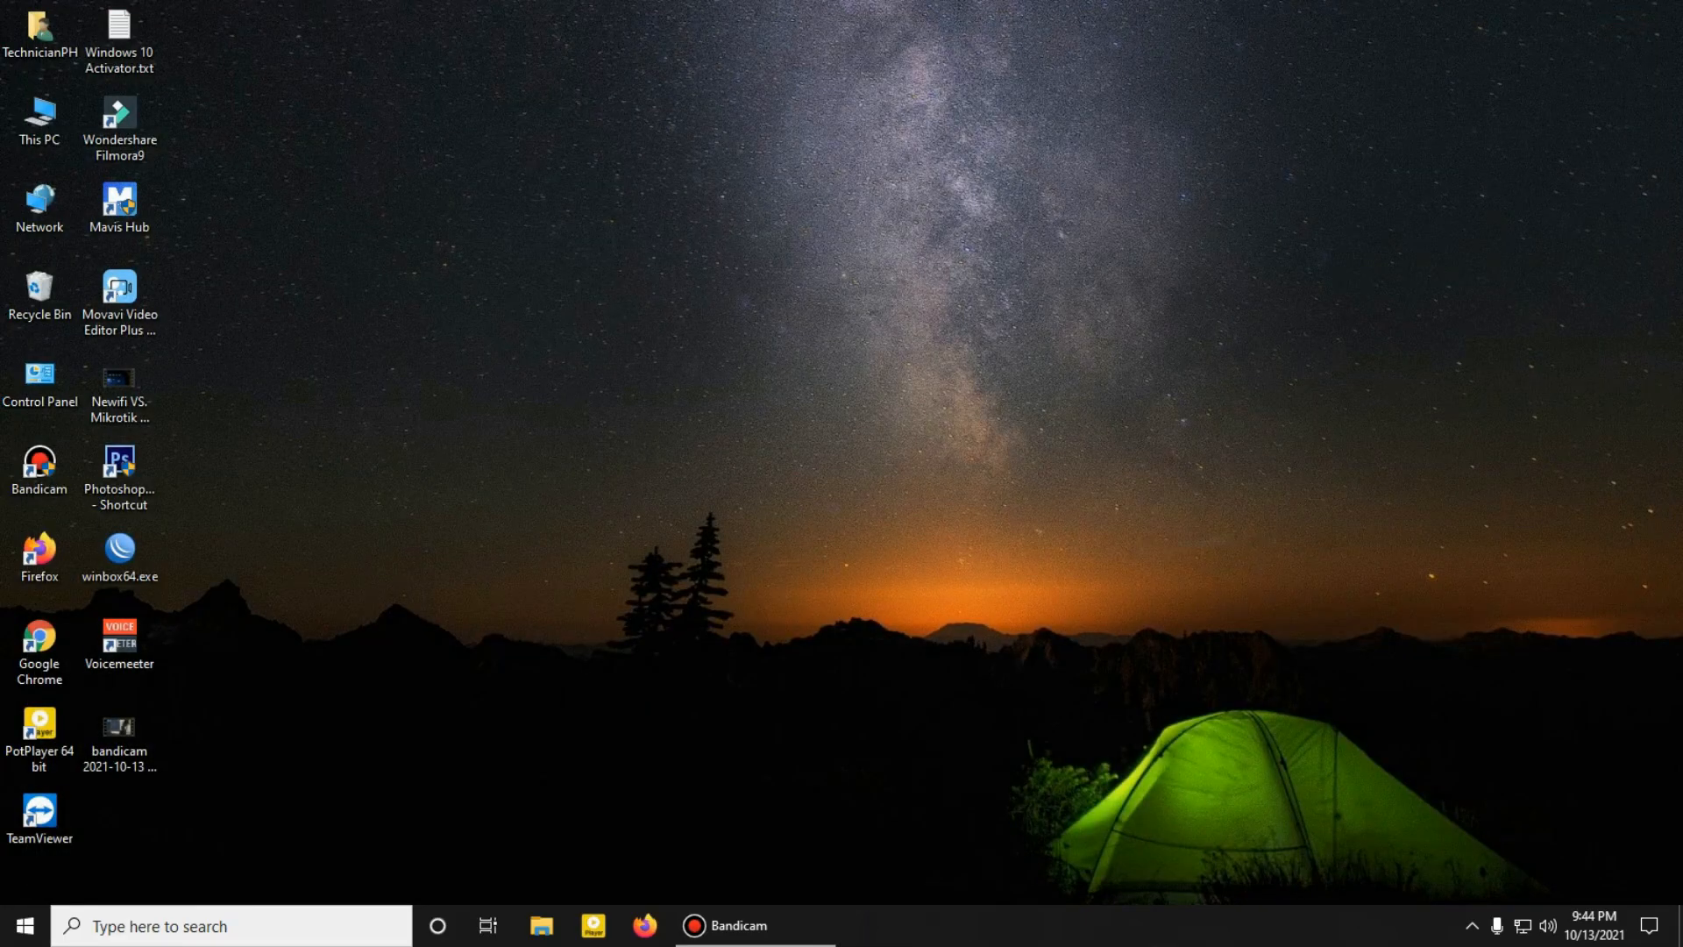